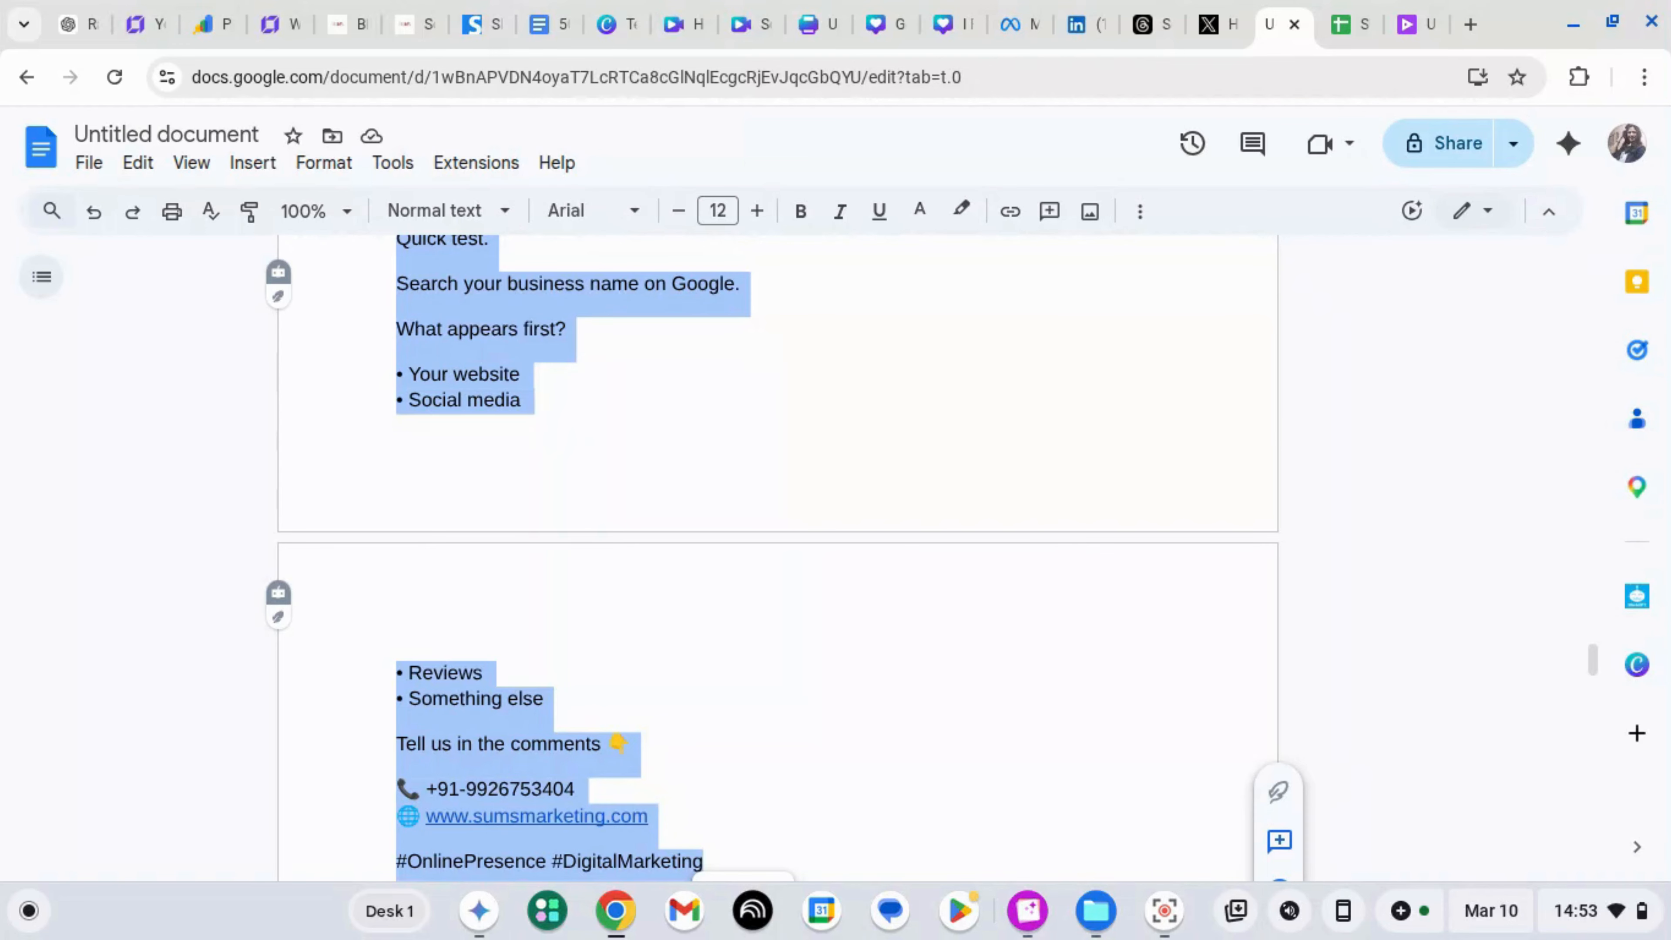
- Switch to Meta Business Suite and view the business portfolios and assets available to the account
{"action": "left_click", "coordinate": [1011, 25]}
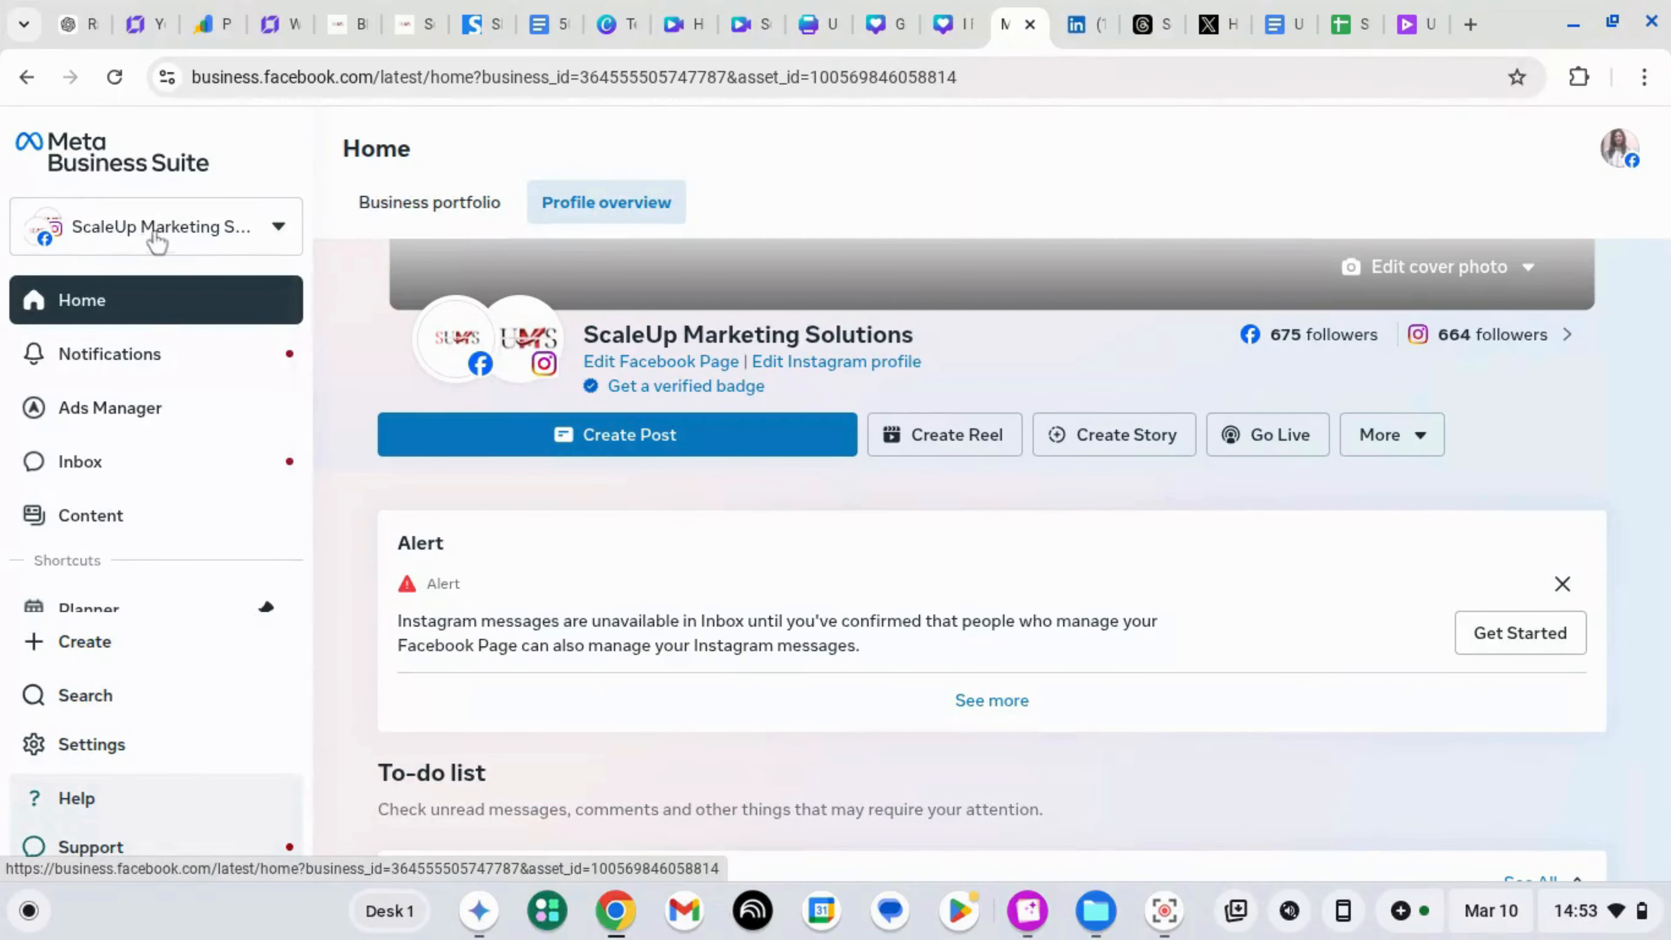
{"action": "left_click", "coordinate": [186, 230]}
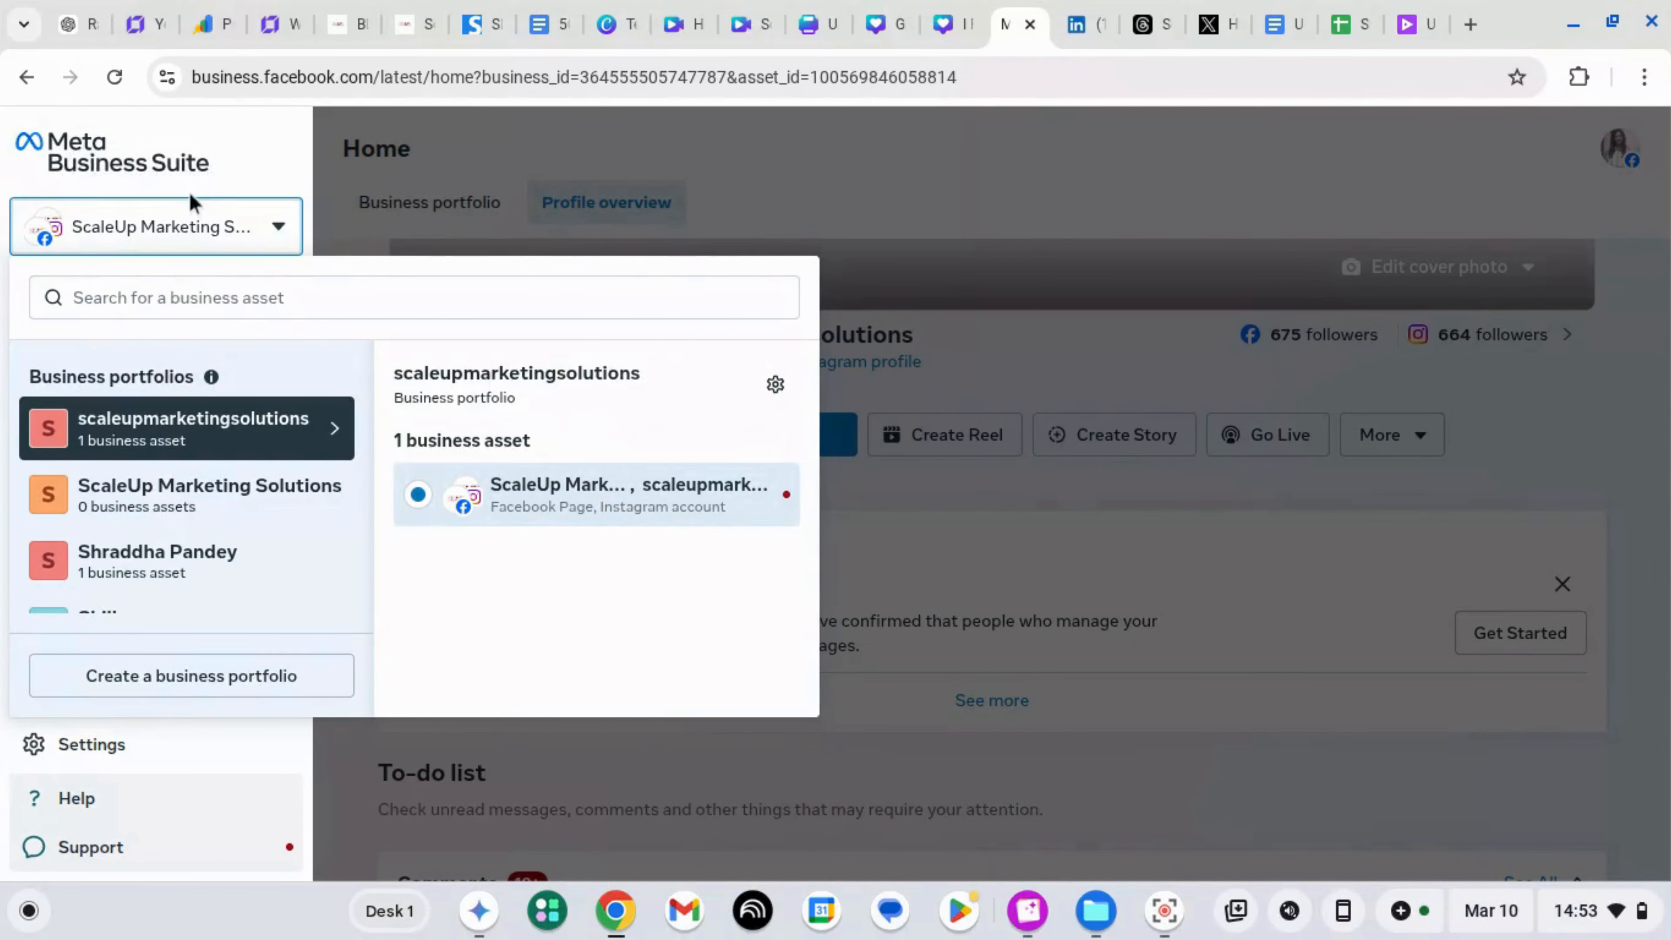
{"action": "left_click", "coordinate": [193, 224]}
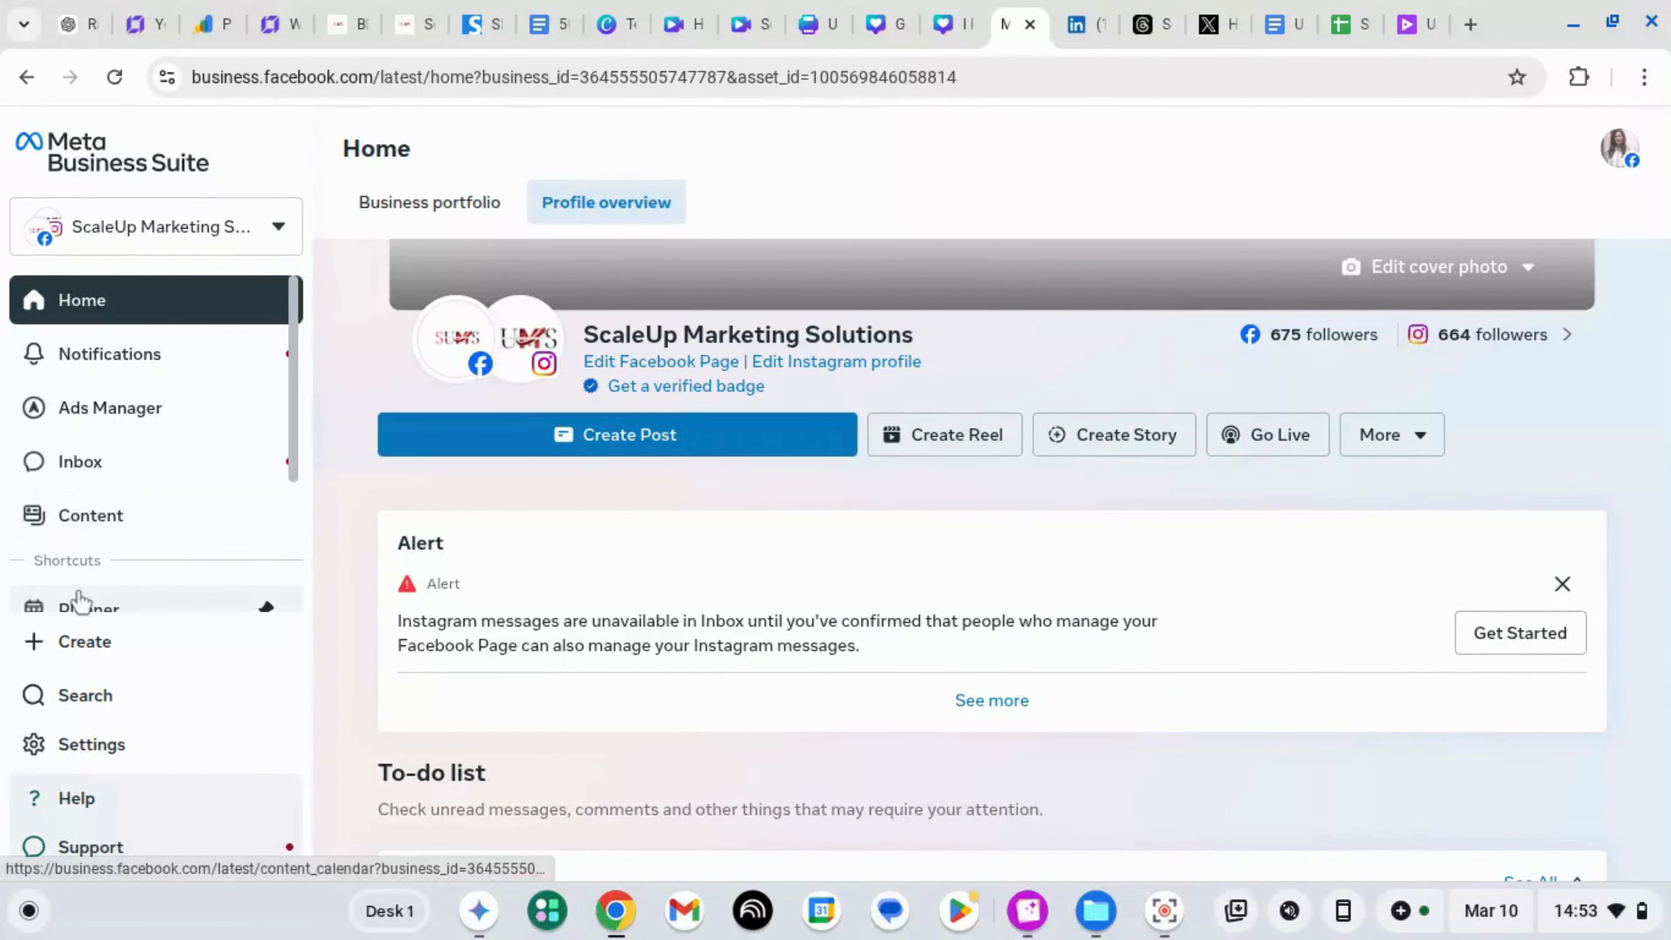
- Start a new post for ScaleUp Marketing Solutions and paste the copied "Quick test." caption as its text
{"action": "scroll", "coordinate": [166, 504], "scroll_direction": "down", "scroll_amount": 2}
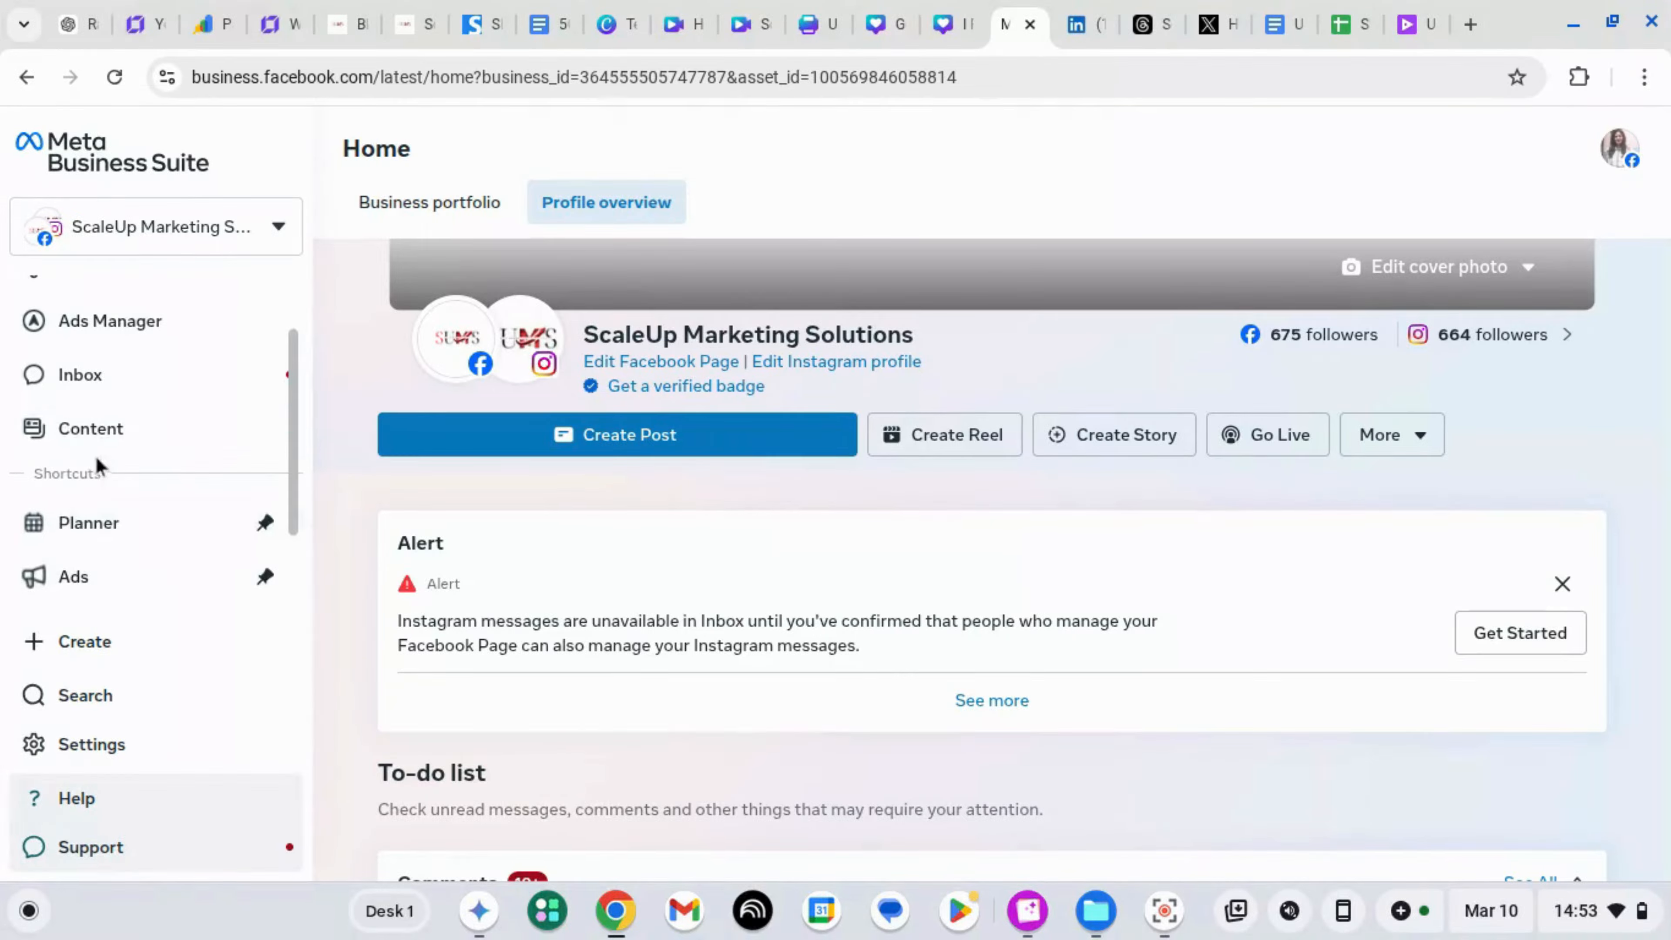
{"action": "left_click", "coordinate": [92, 432]}
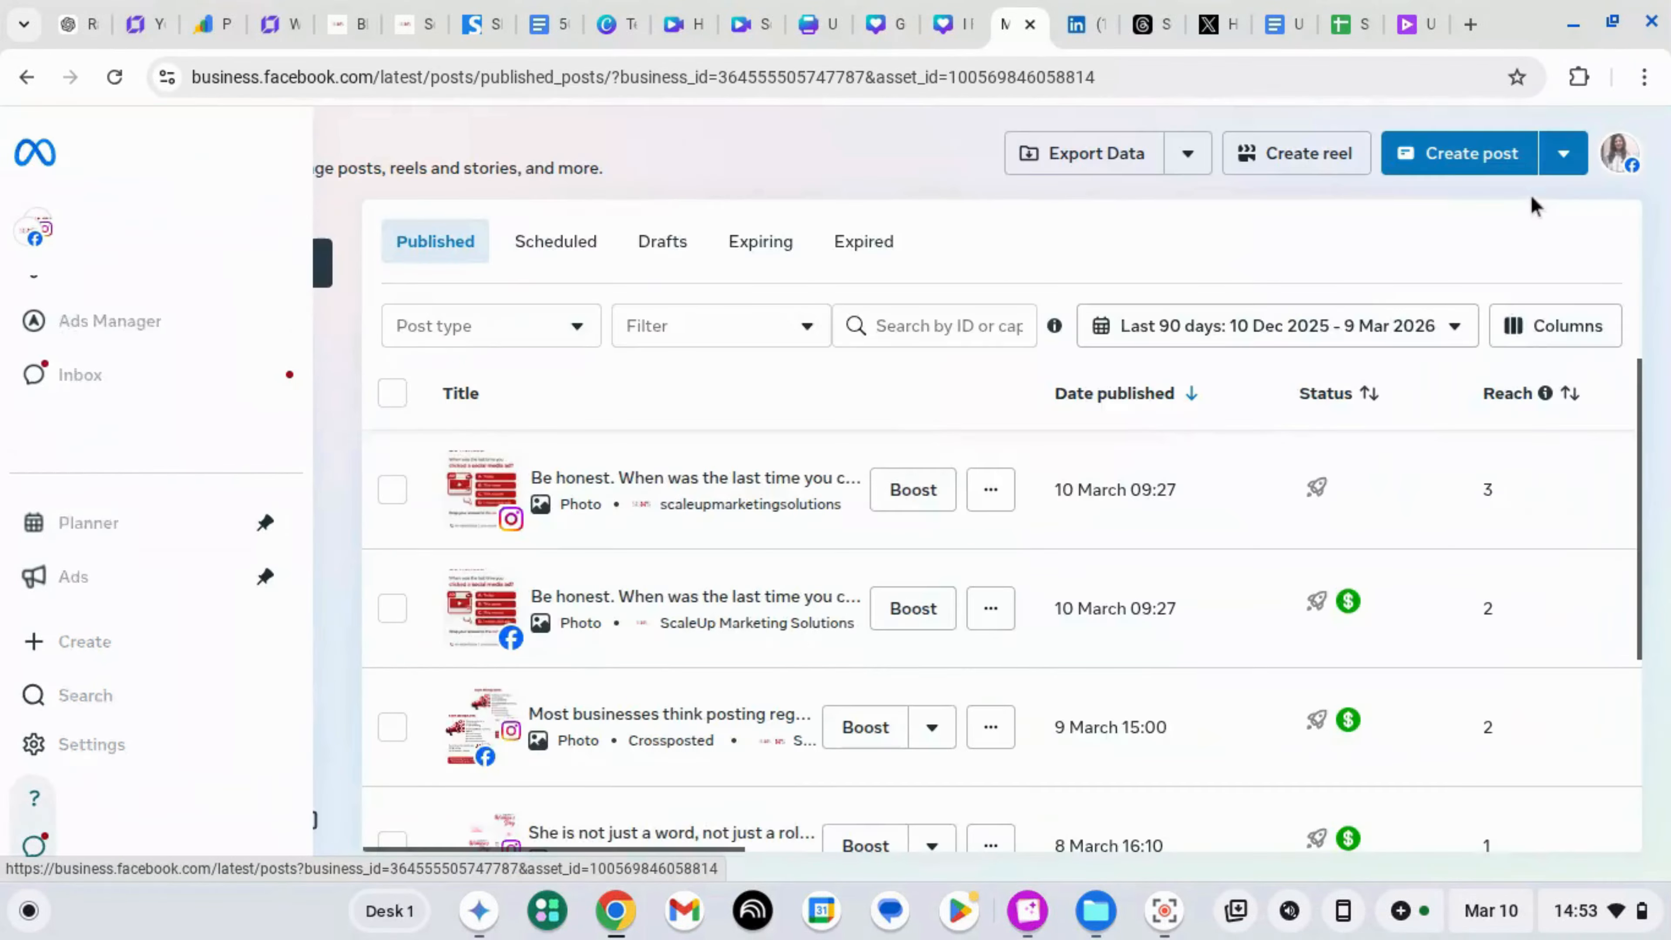
{"action": "left_click", "coordinate": [1473, 157]}
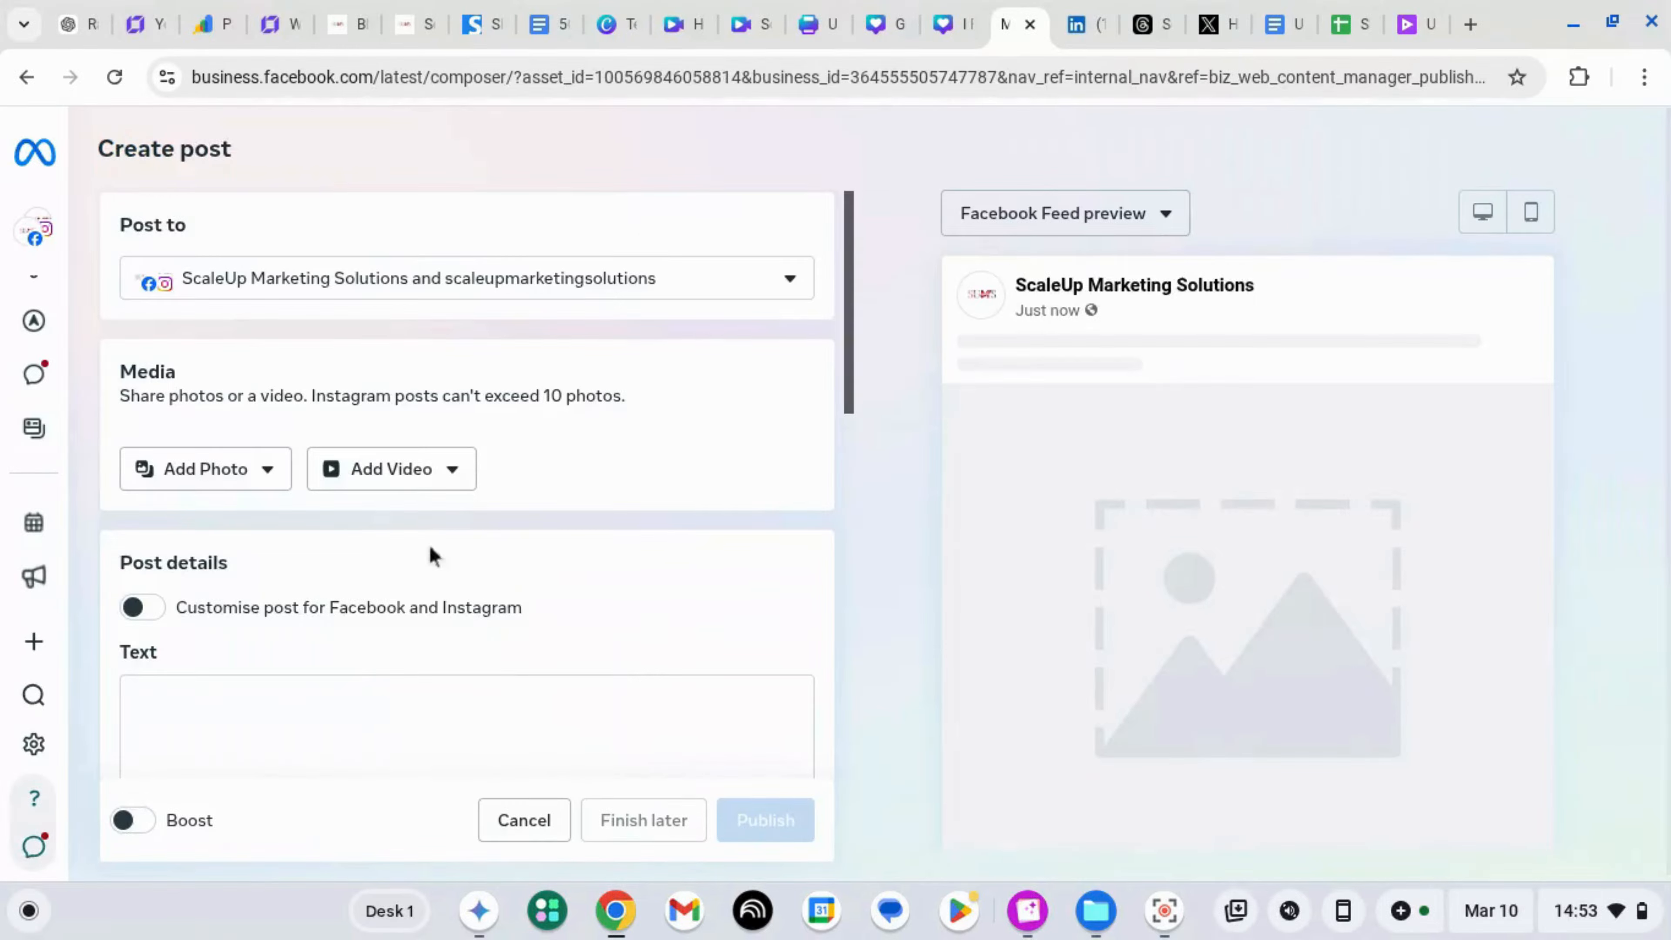
{"action": "left_click", "coordinate": [318, 698]}
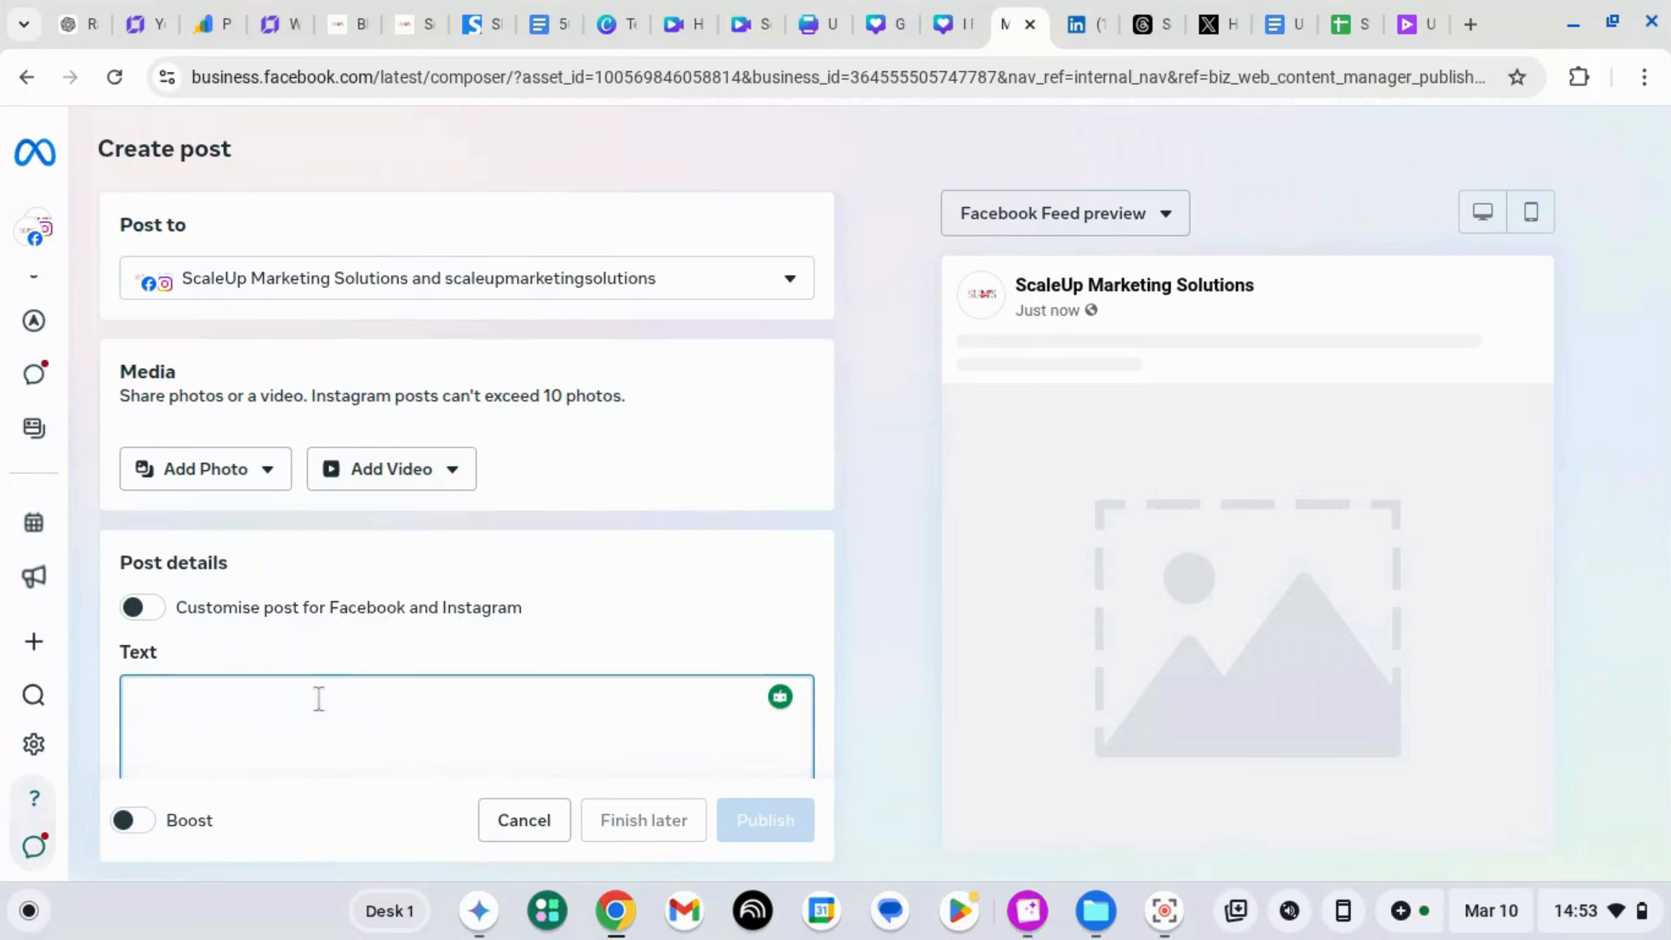
{"action": "key", "text": "ctrl+v"}
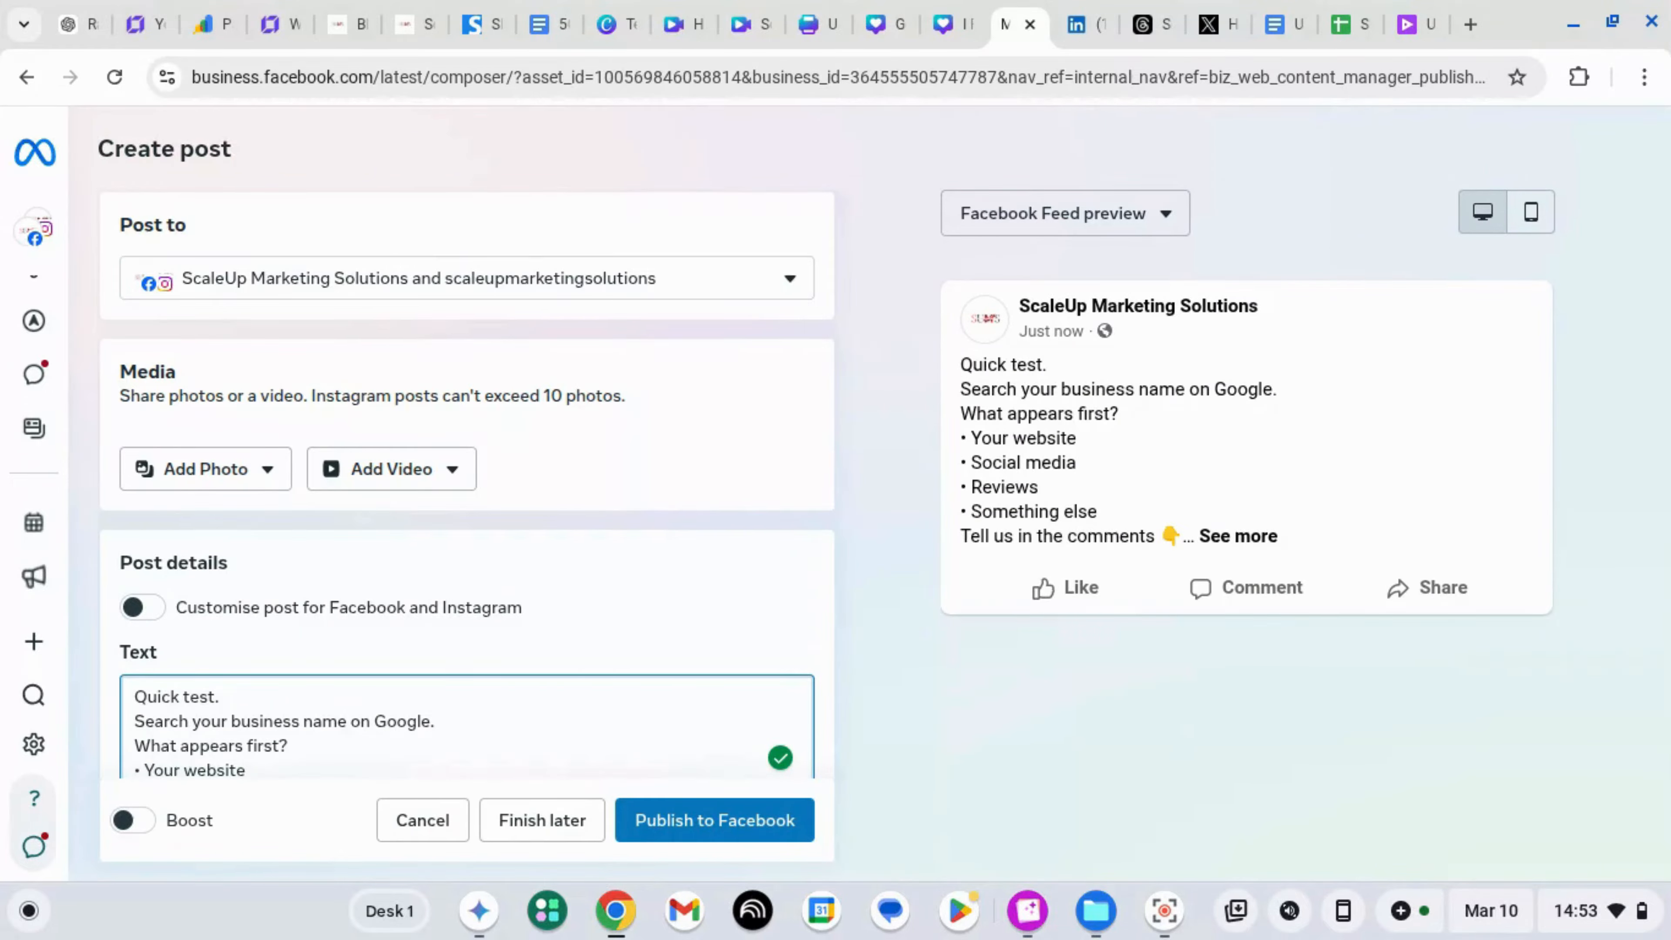
- Add the Google Ranking image from the recent files to the Facebook and Instagram post
{"action": "left_click", "coordinate": [205, 469]}
{"action": "left_click", "coordinate": [244, 530]}
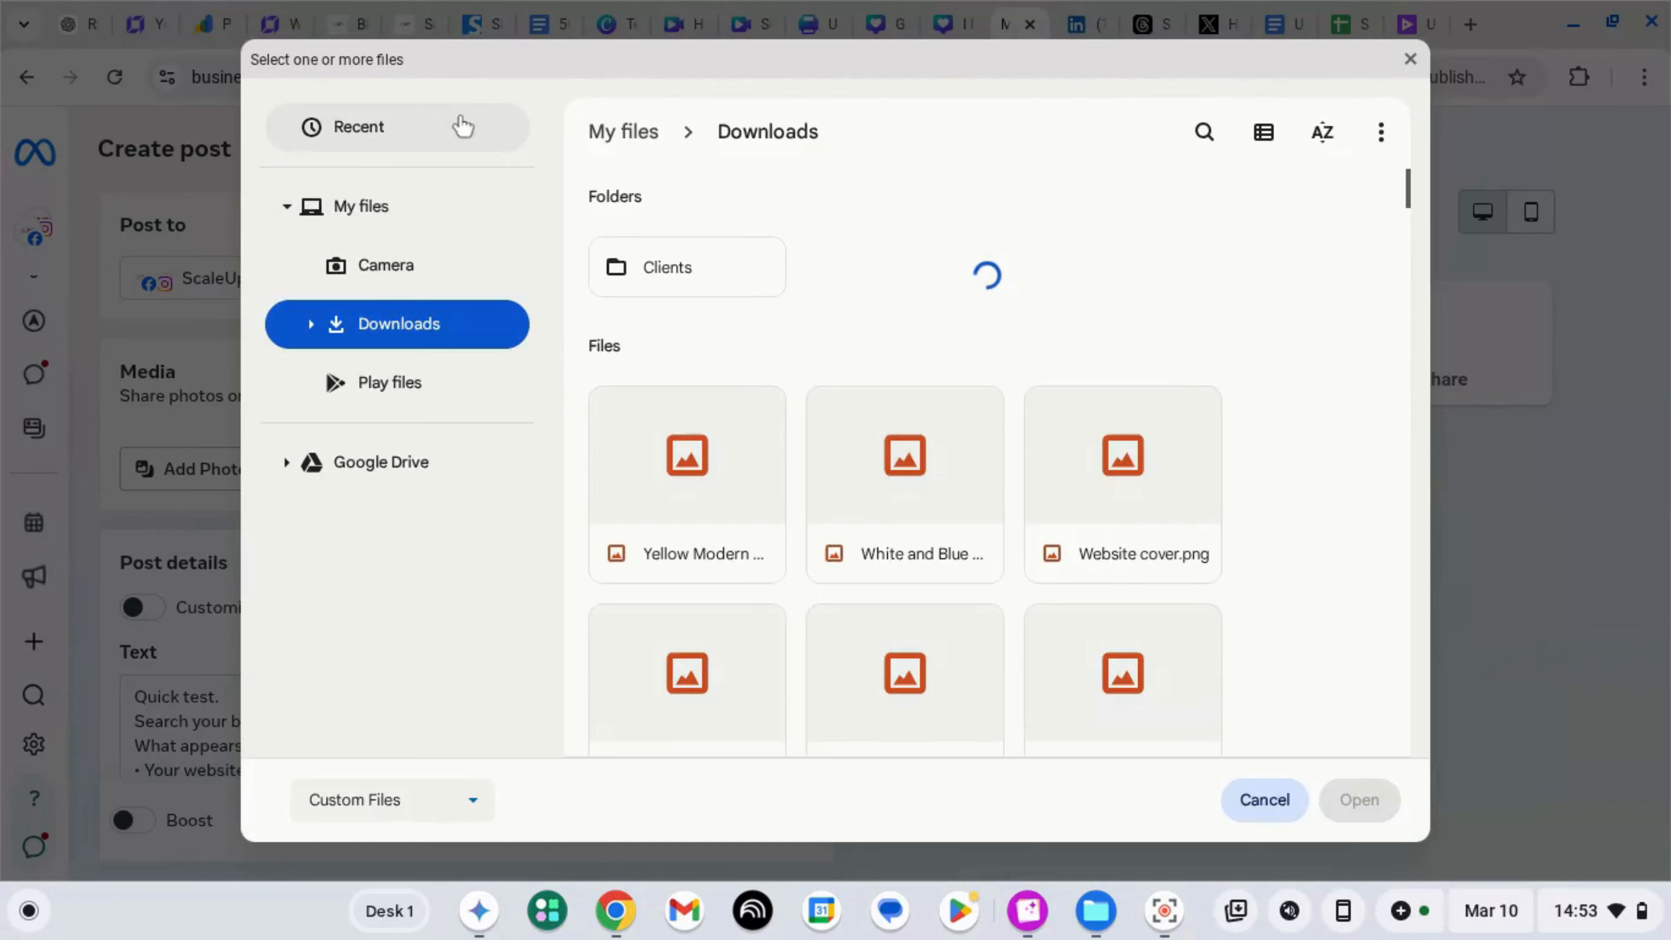
{"action": "left_click", "coordinate": [463, 126]}
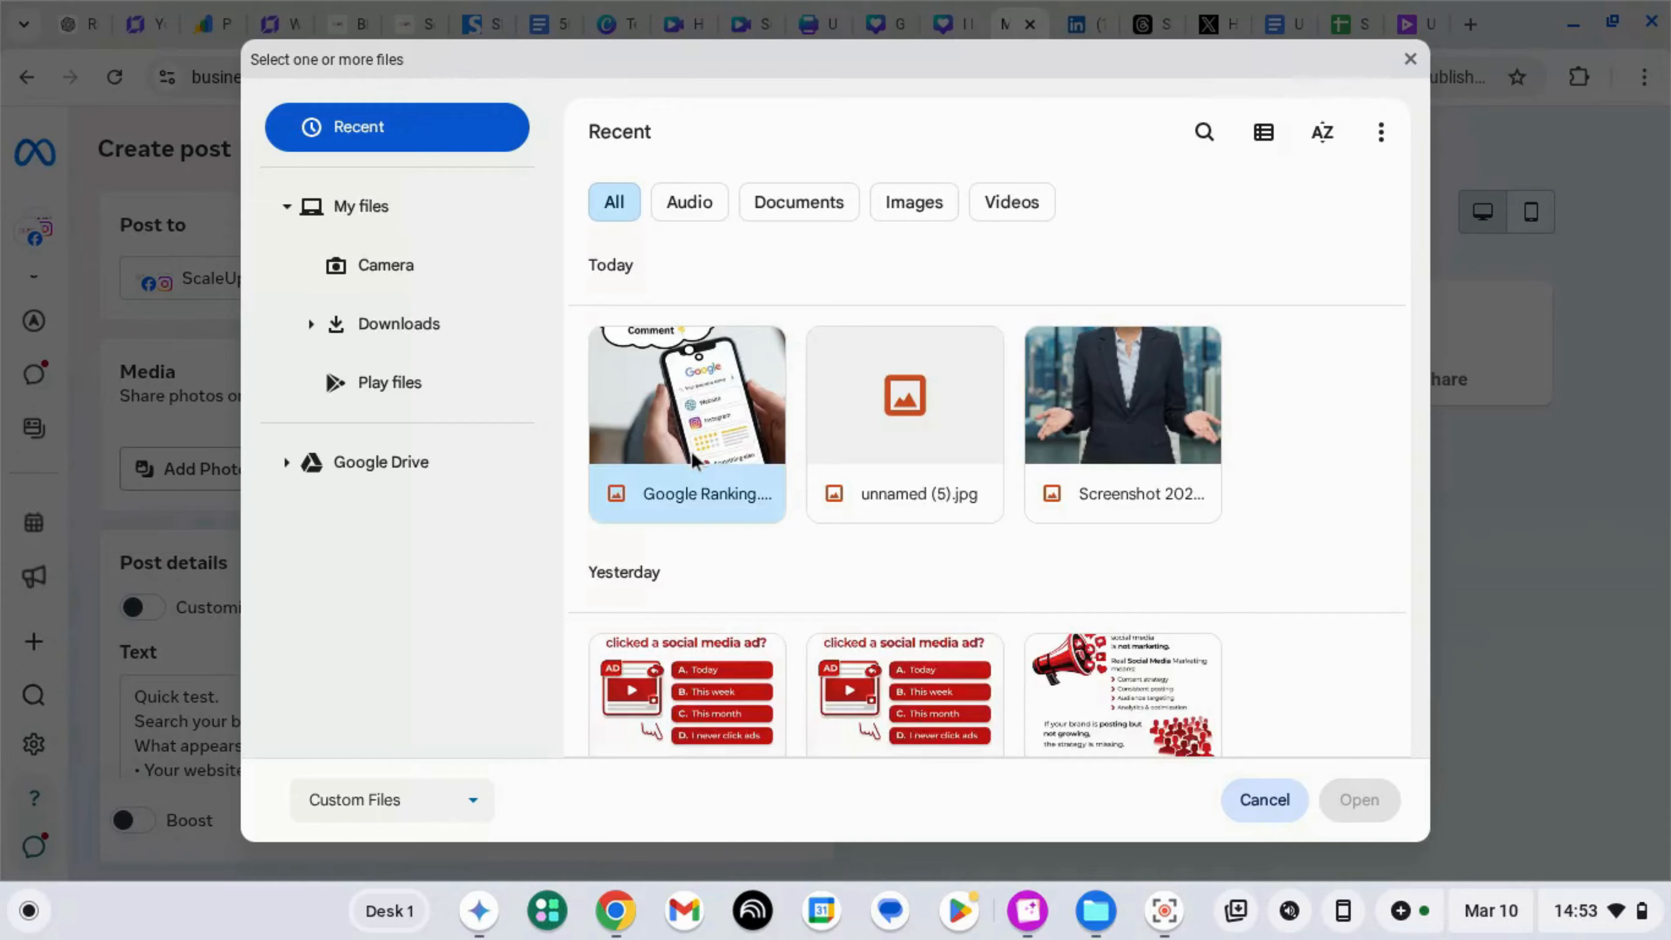
{"action": "left_click", "coordinate": [690, 451]}
{"action": "left_click", "coordinate": [1359, 799]}
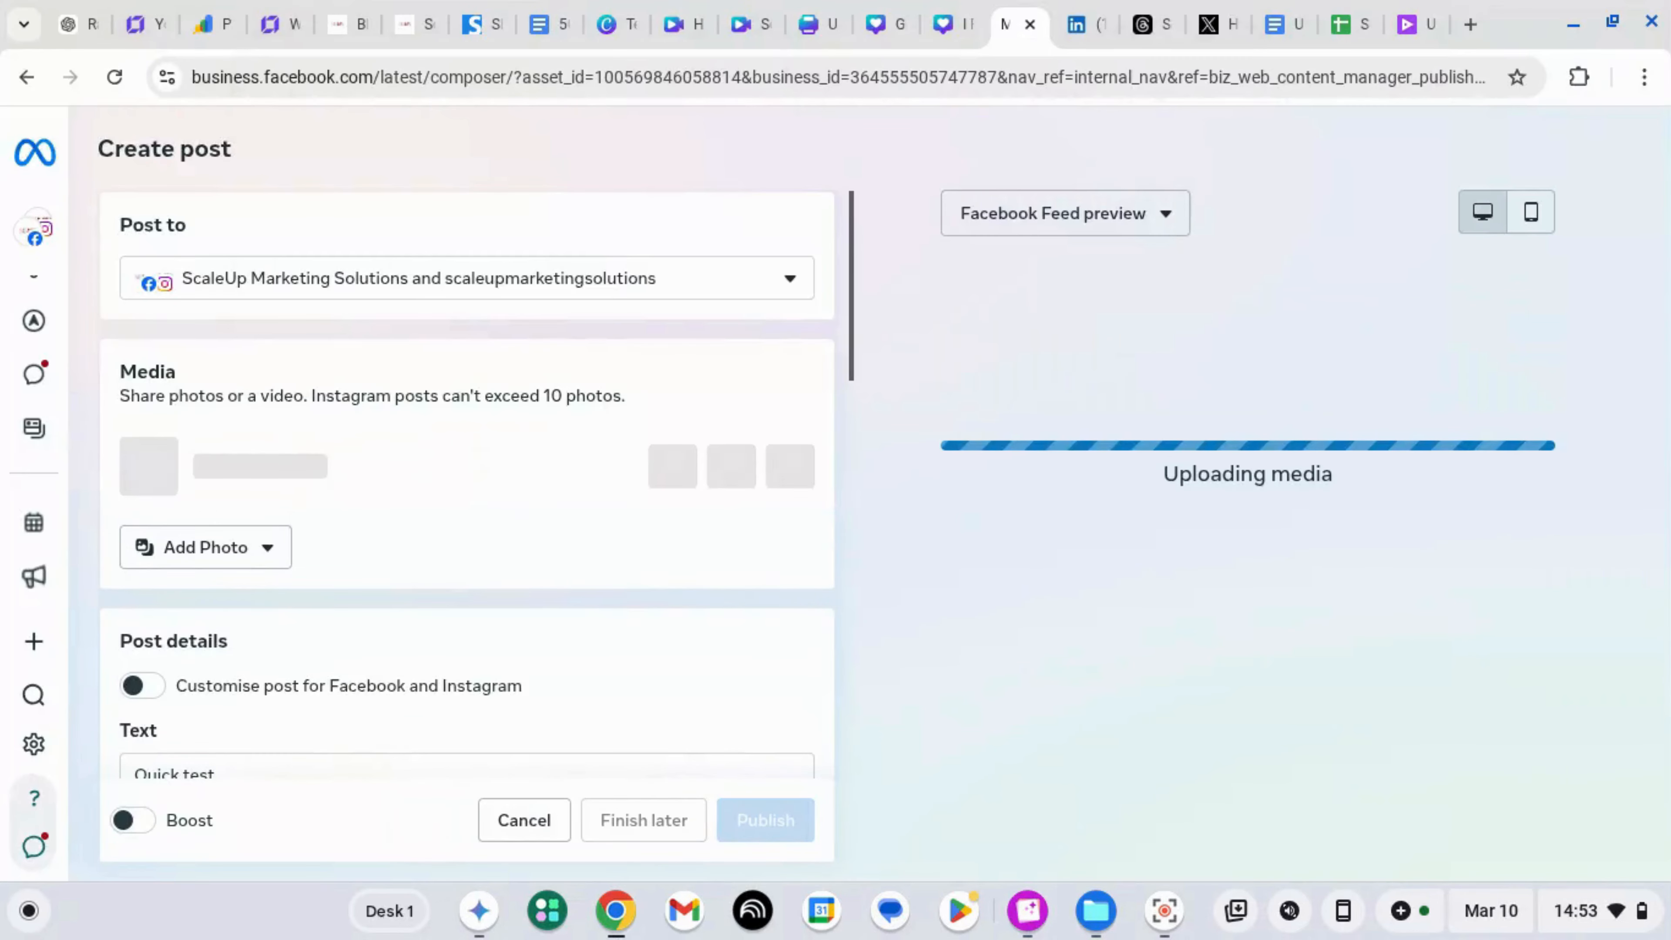
- Enable scheduling for the post and set both the Facebook and Instagram dates to 11 March 2026
{"action": "scroll", "coordinate": [468, 525], "scroll_direction": "down", "scroll_amount": 6}
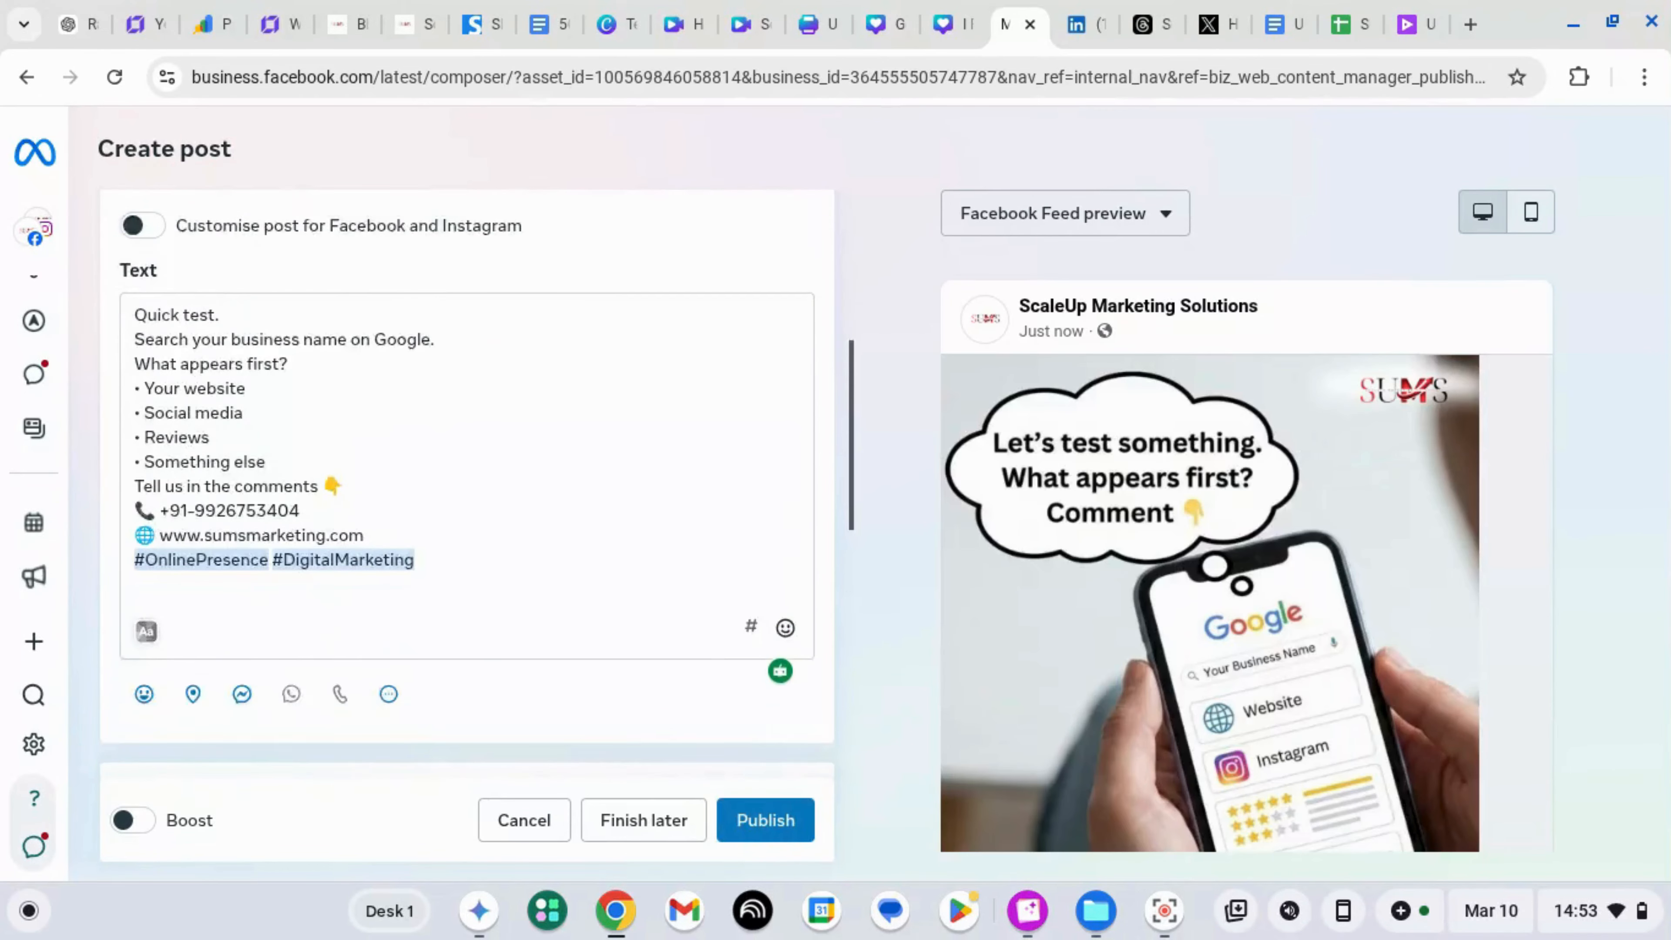
{"action": "scroll", "coordinate": [566, 560], "scroll_direction": "down", "scroll_amount": 6}
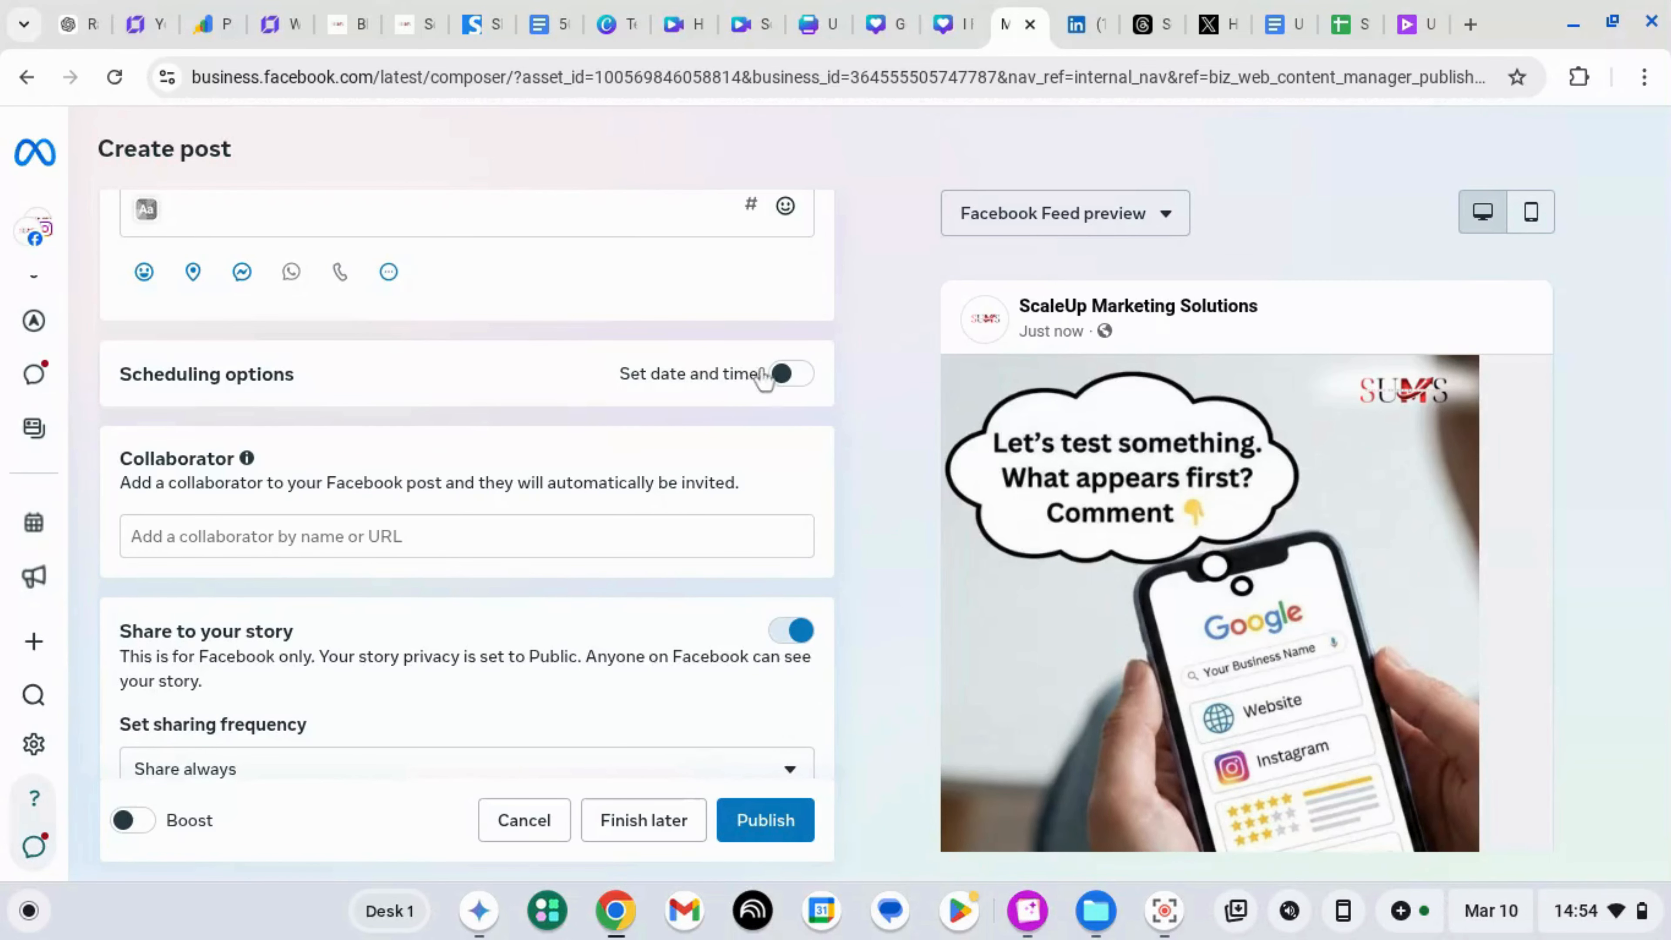
{"action": "left_click", "coordinate": [790, 376]}
{"action": "scroll", "coordinate": [789, 385], "scroll_direction": "down", "scroll_amount": 1}
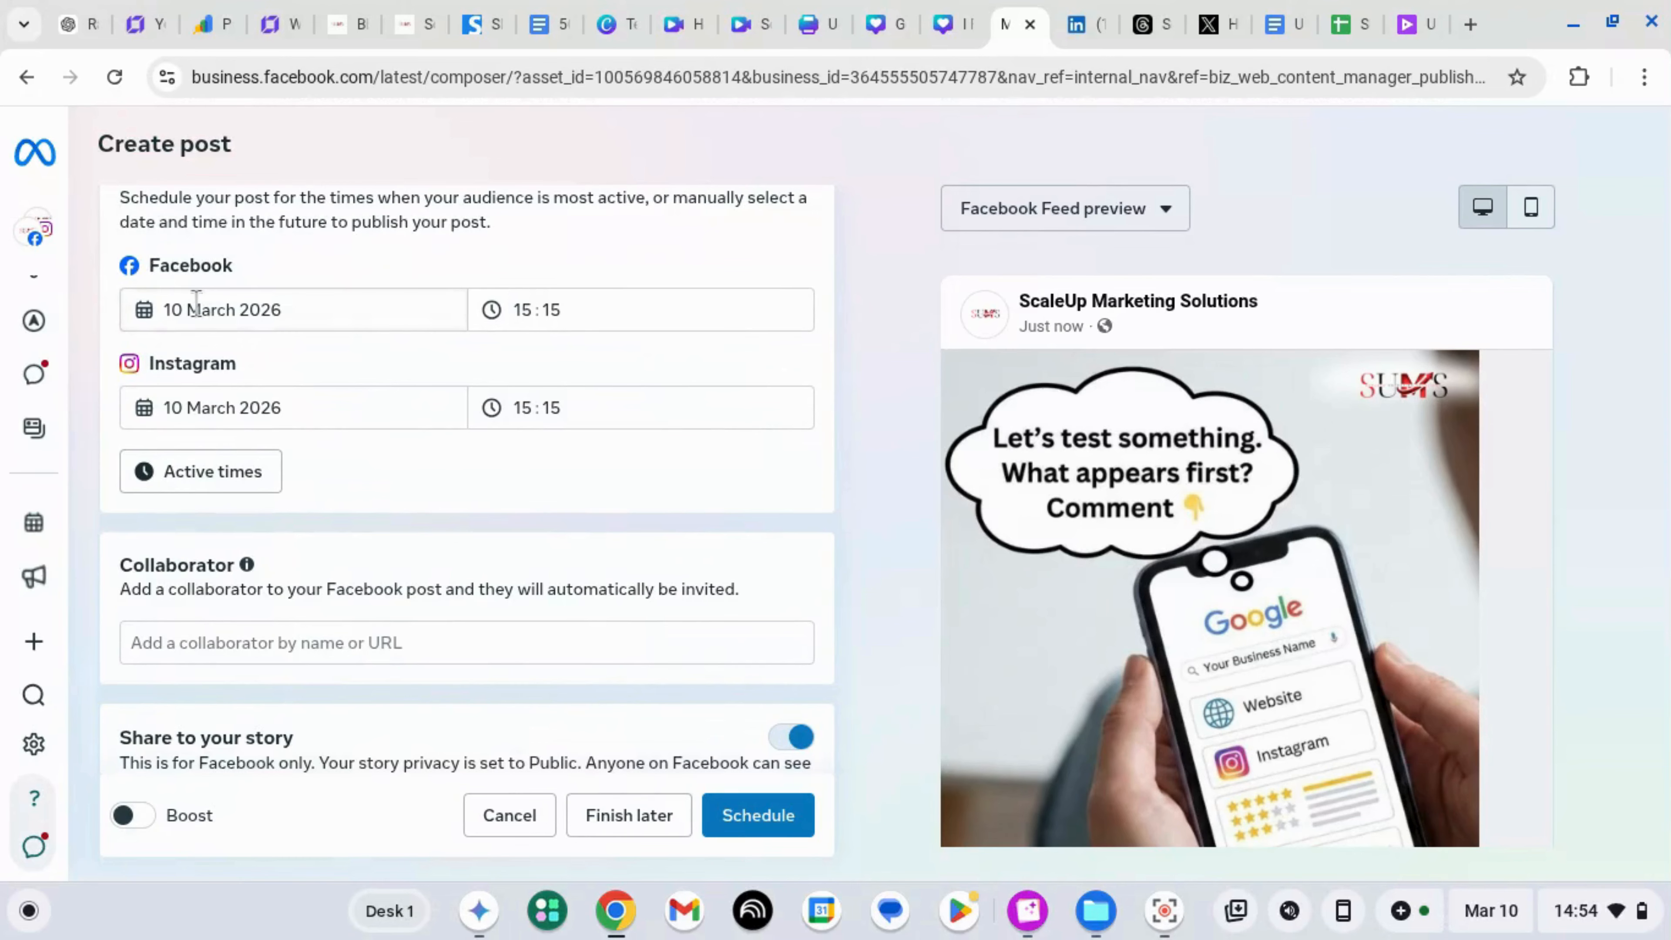
{"action": "left_click", "coordinate": [179, 309]}
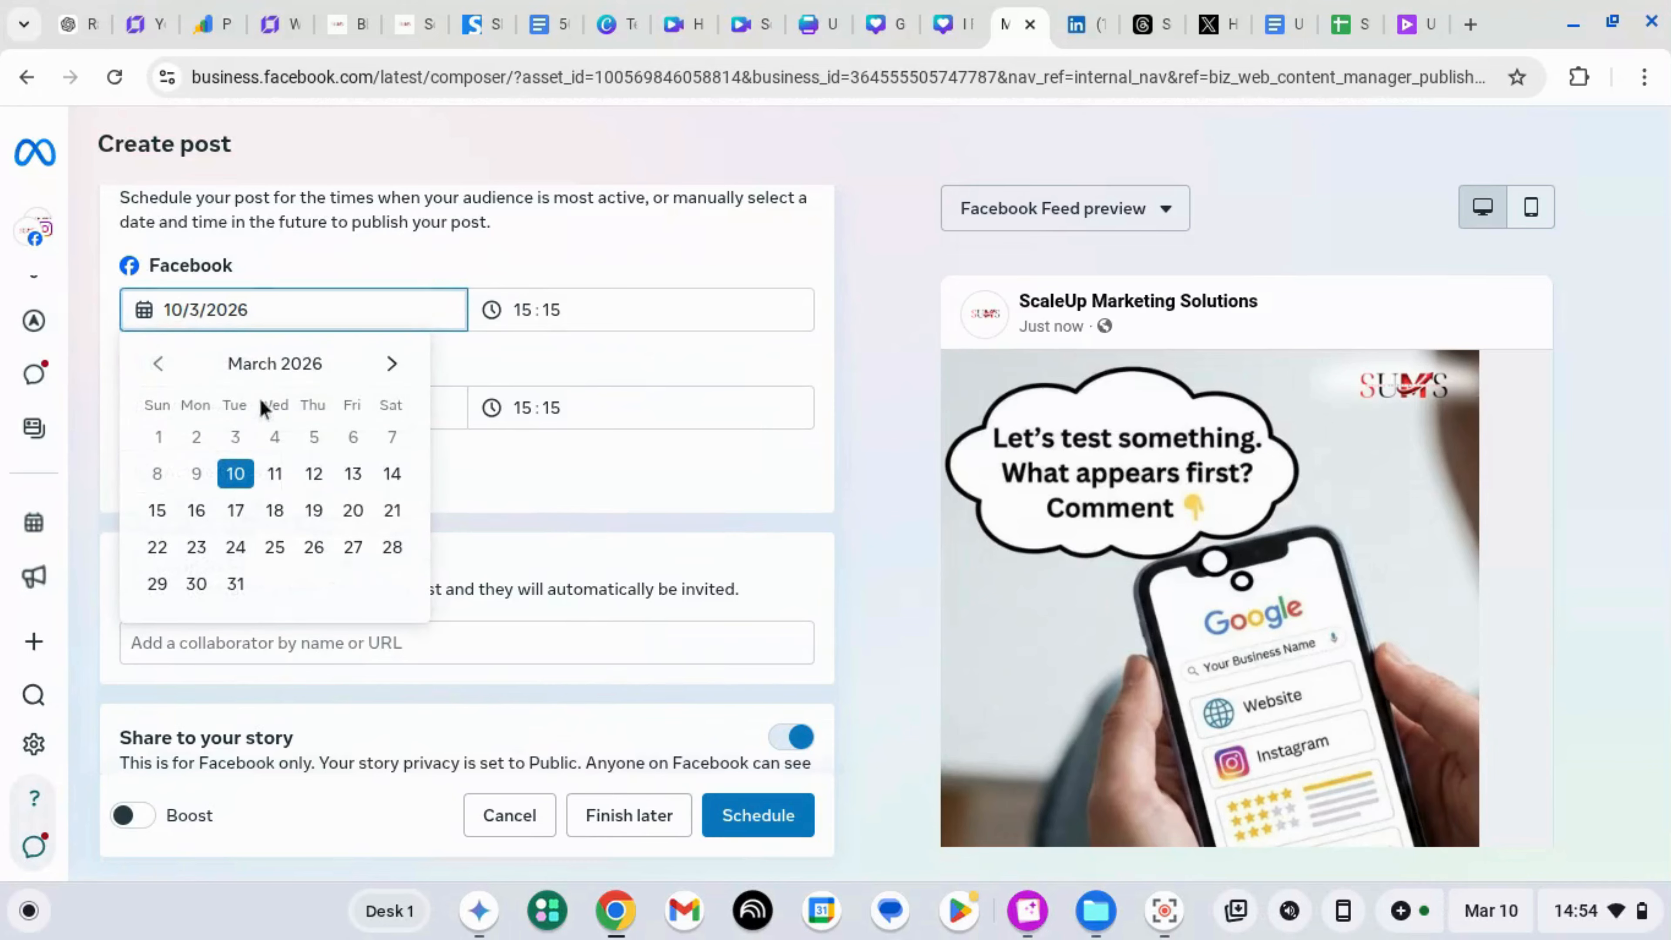
{"action": "left_click", "coordinate": [278, 476]}
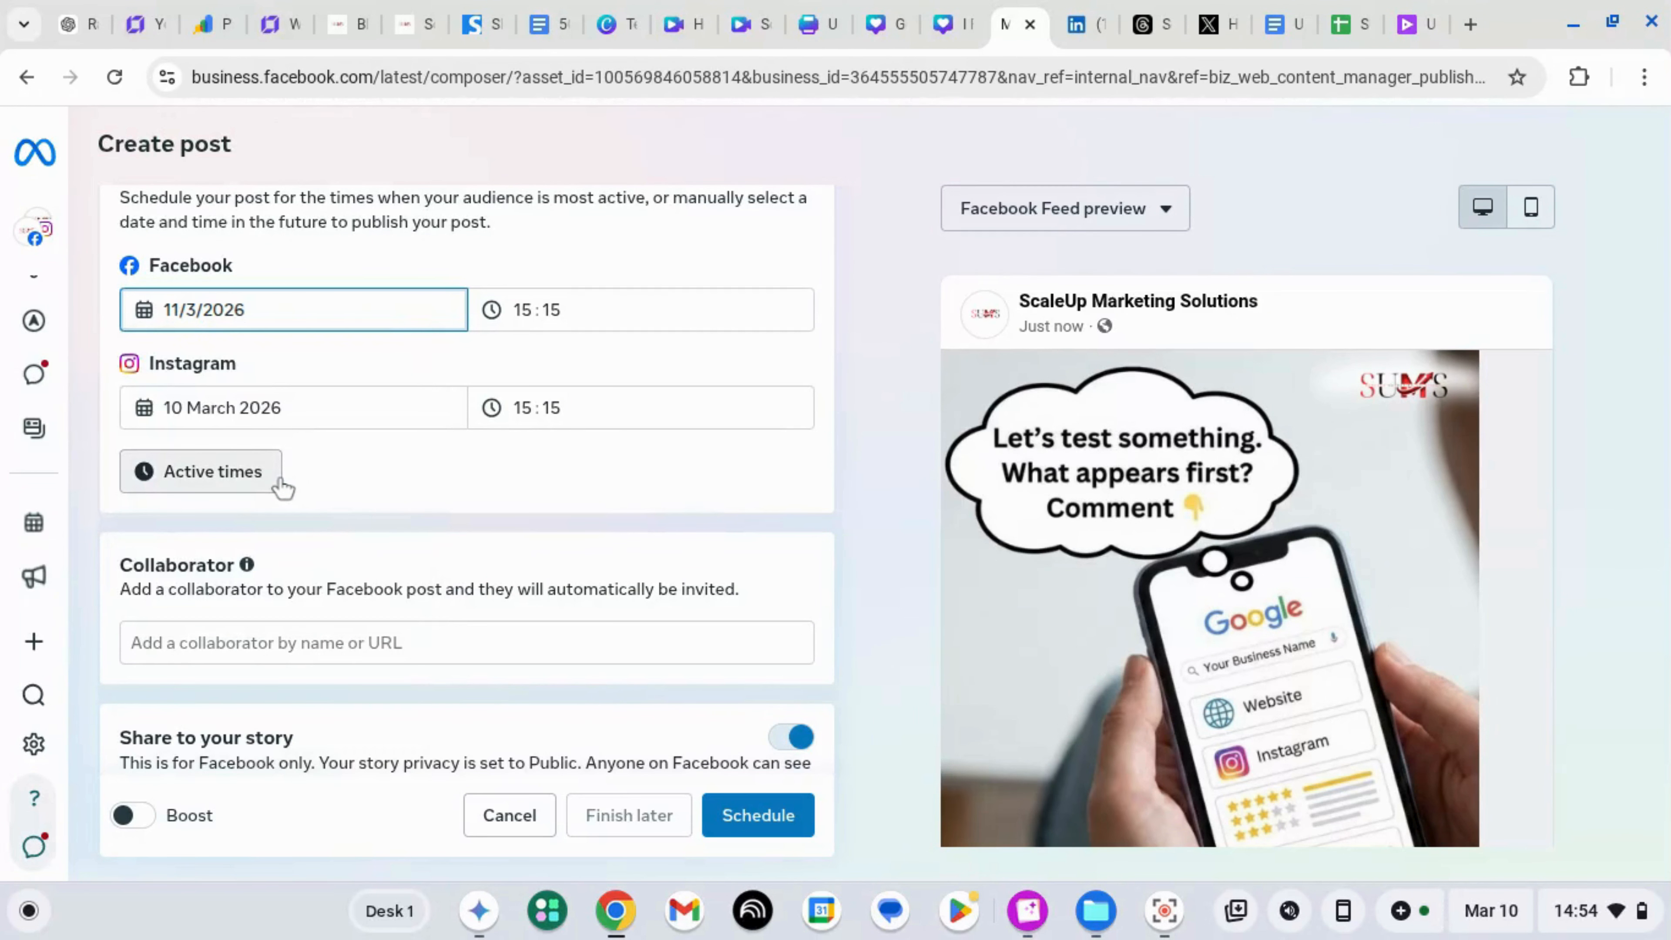
{"action": "left_click", "coordinate": [180, 405]}
{"action": "left_click", "coordinate": [275, 572]}
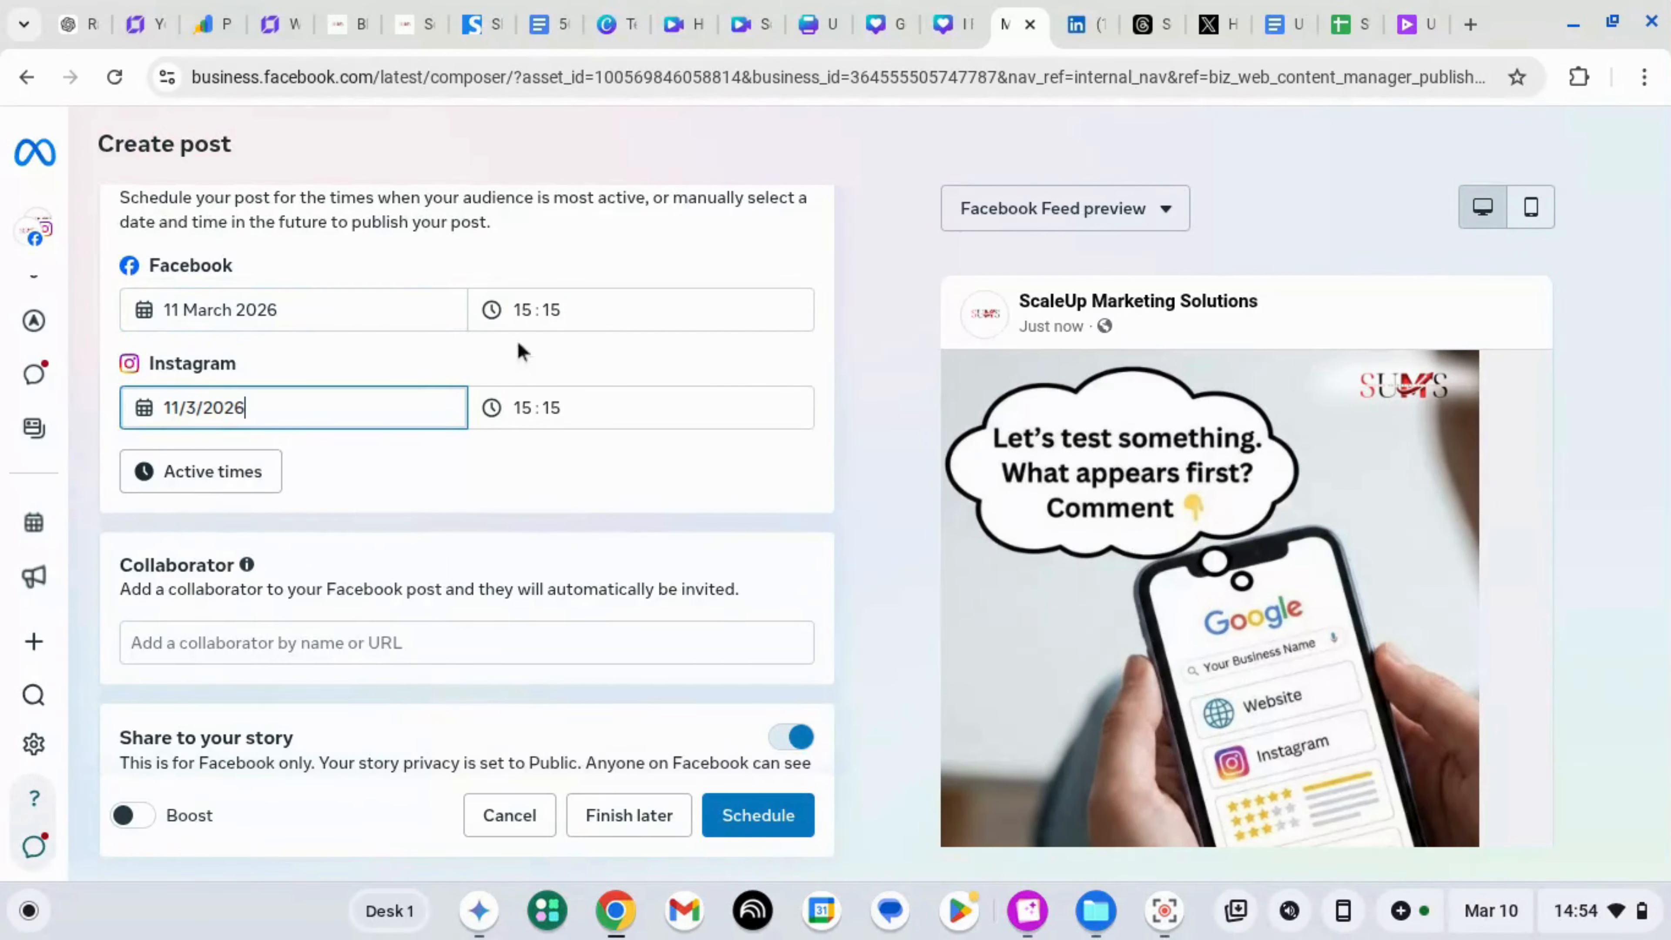
{"action": "left_click", "coordinate": [523, 306]}
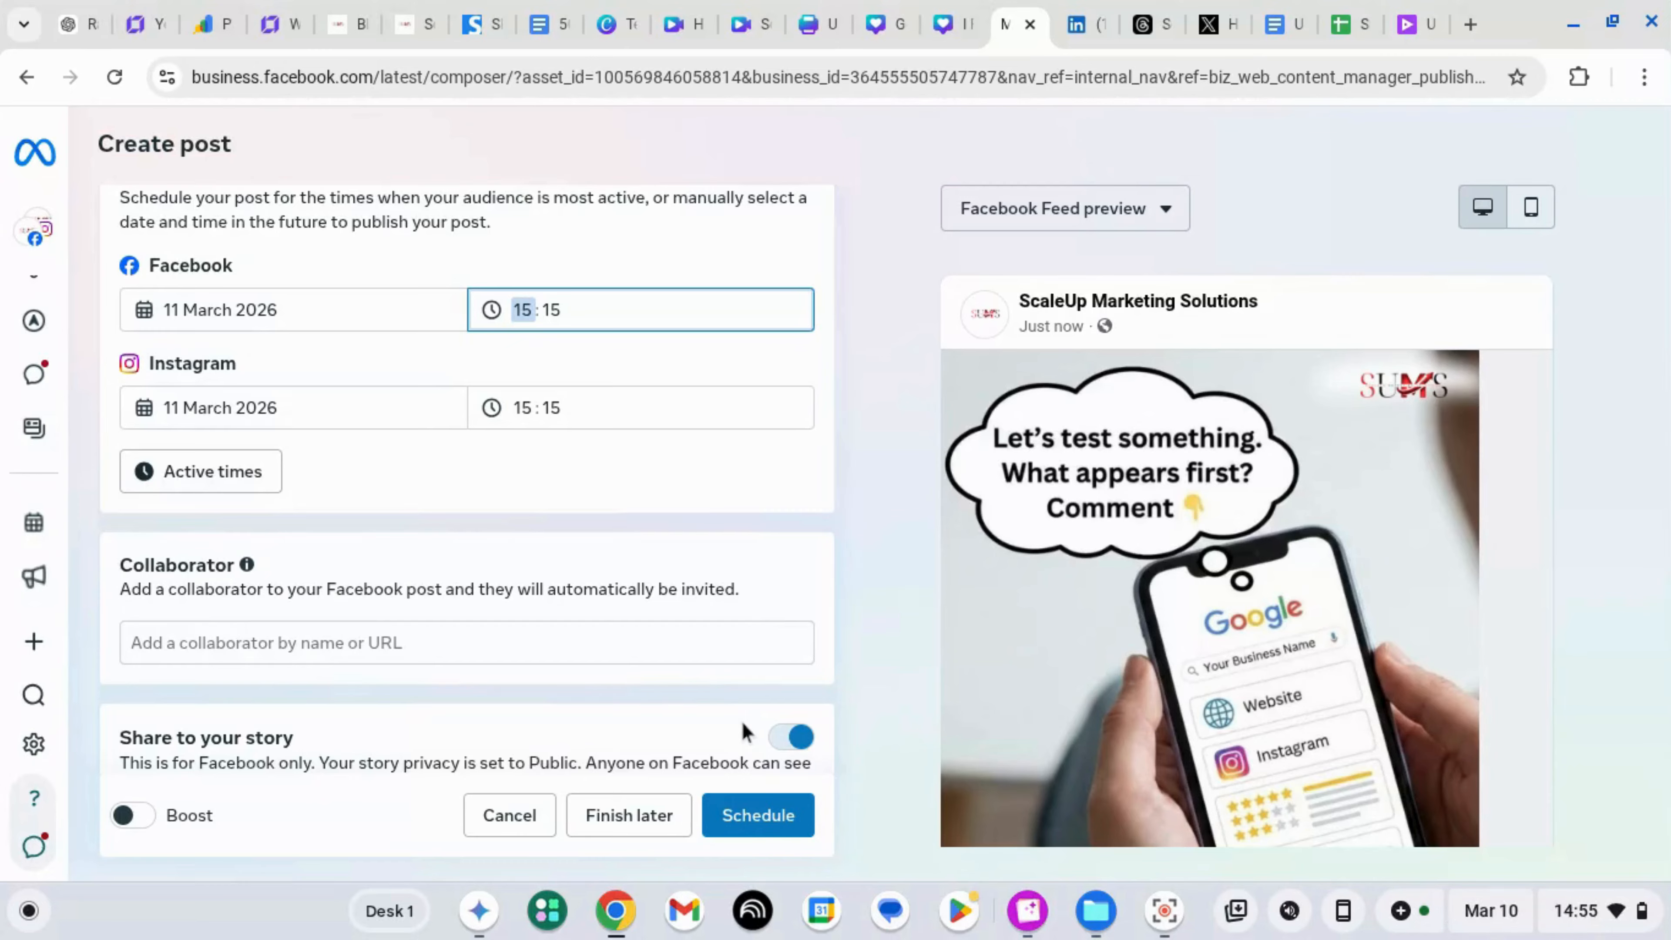
- Leave the post composer for the Content page and discard the unsaved changes
{"action": "mouse_move", "coordinate": [43, 398]}
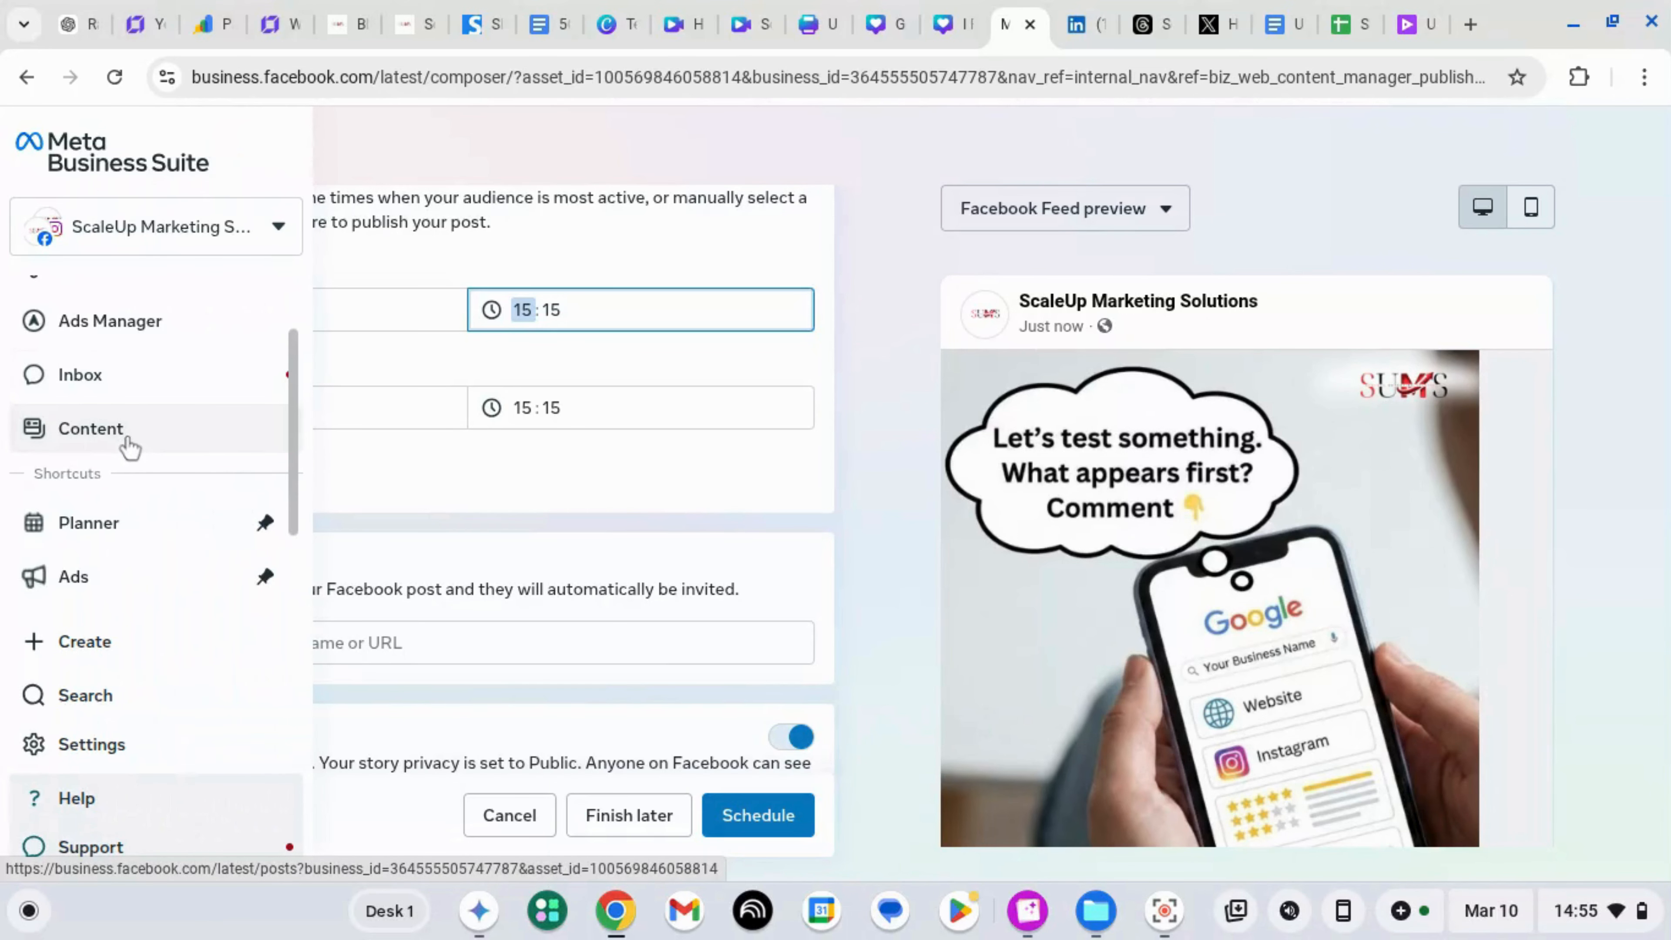
{"action": "left_click", "coordinate": [126, 447]}
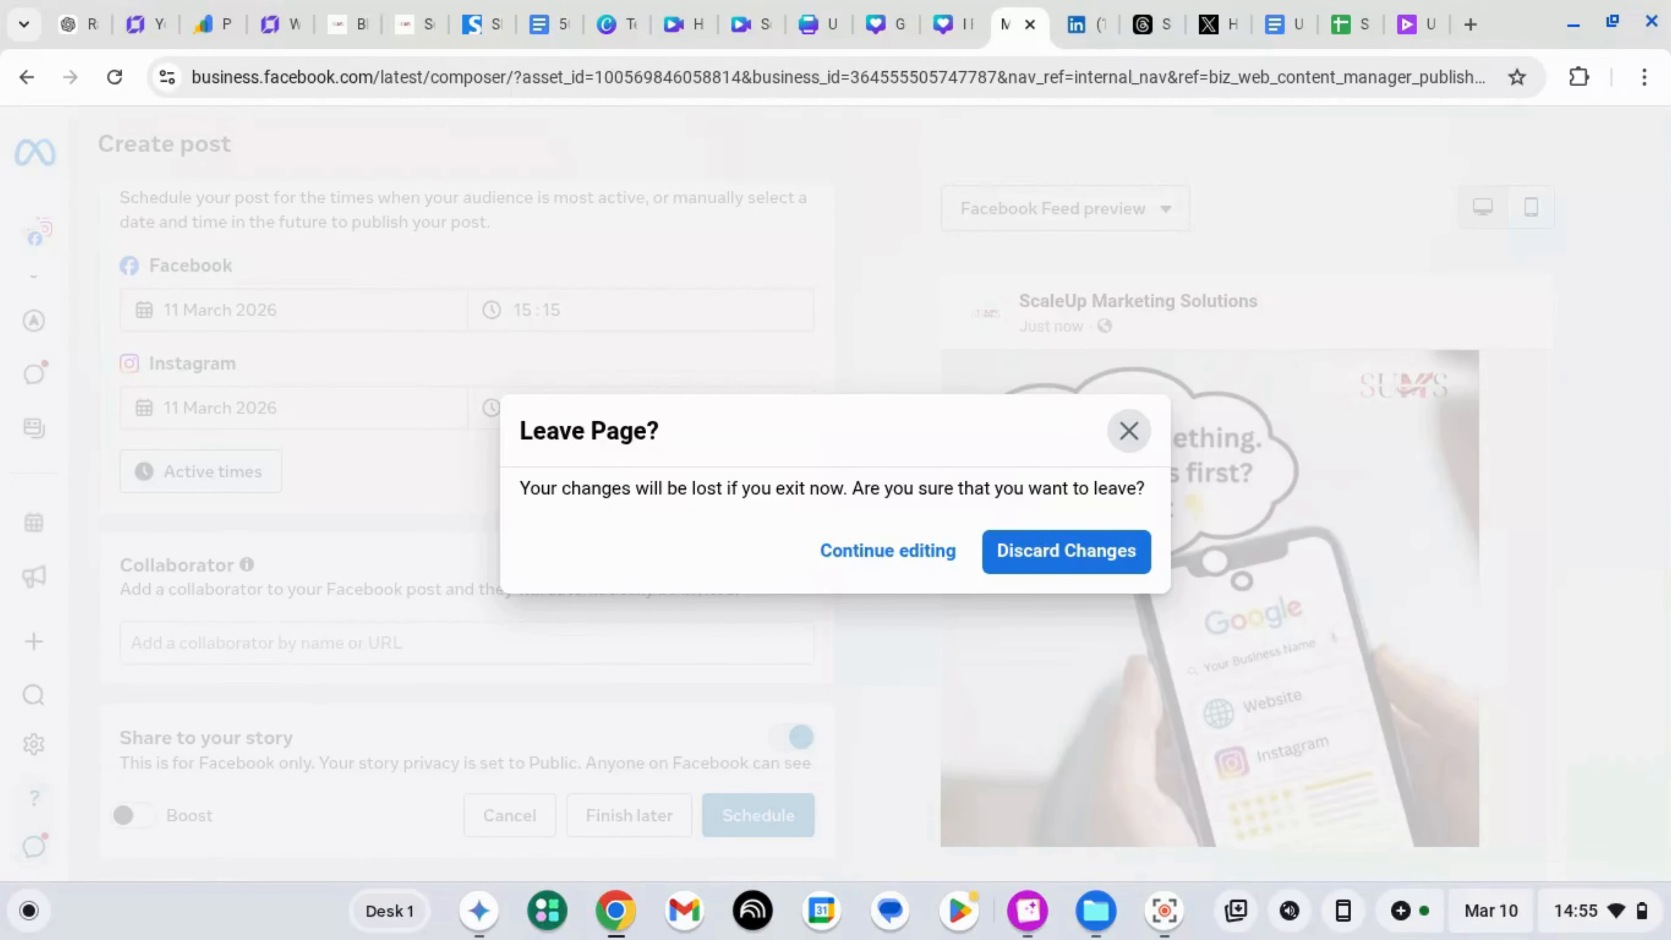
{"action": "left_click", "coordinate": [1042, 567]}
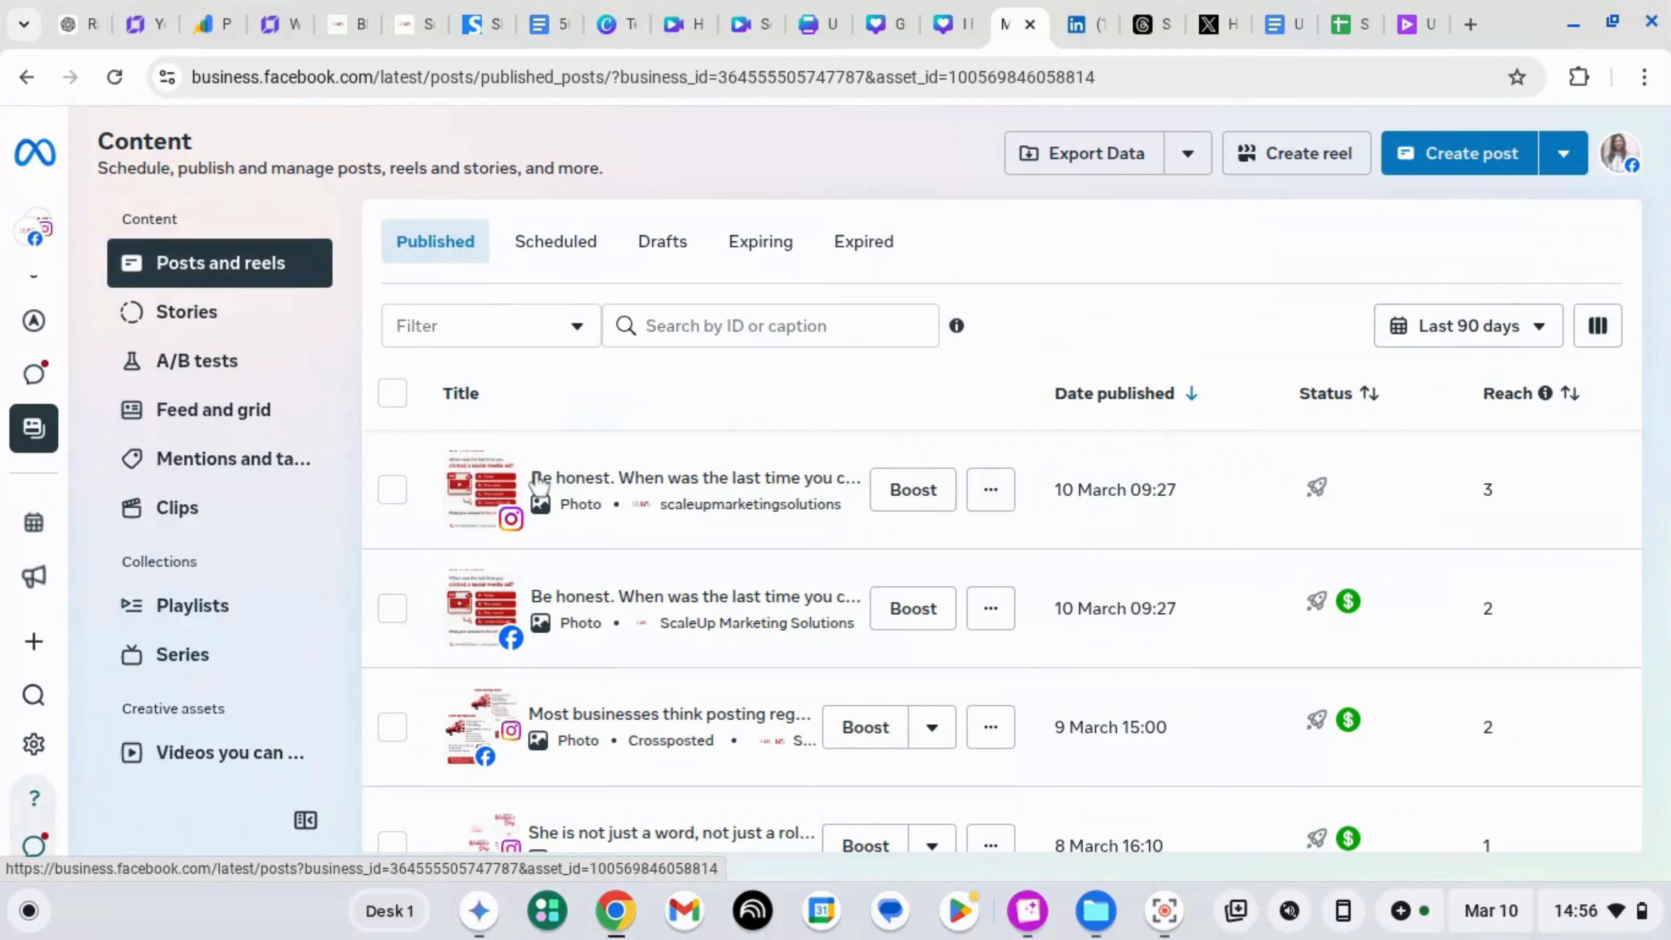
- View the scheduled posts and open the additional options of the scheduled Facebook post
{"action": "left_click", "coordinate": [544, 255]}
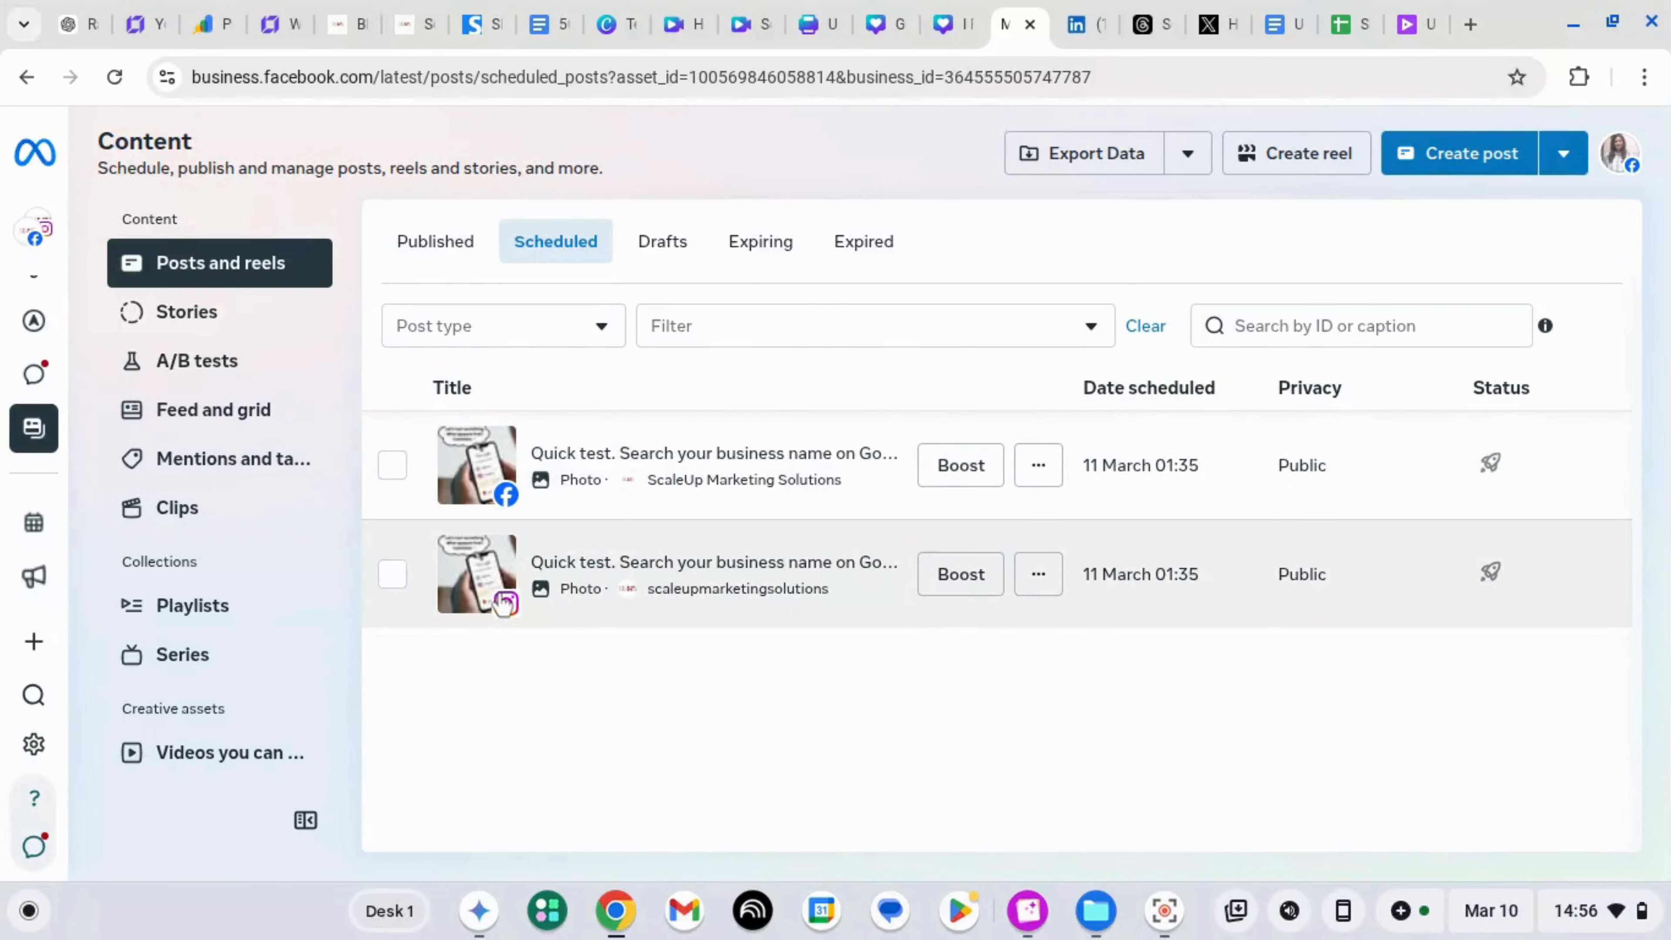
{"action": "left_click", "coordinate": [1038, 466]}
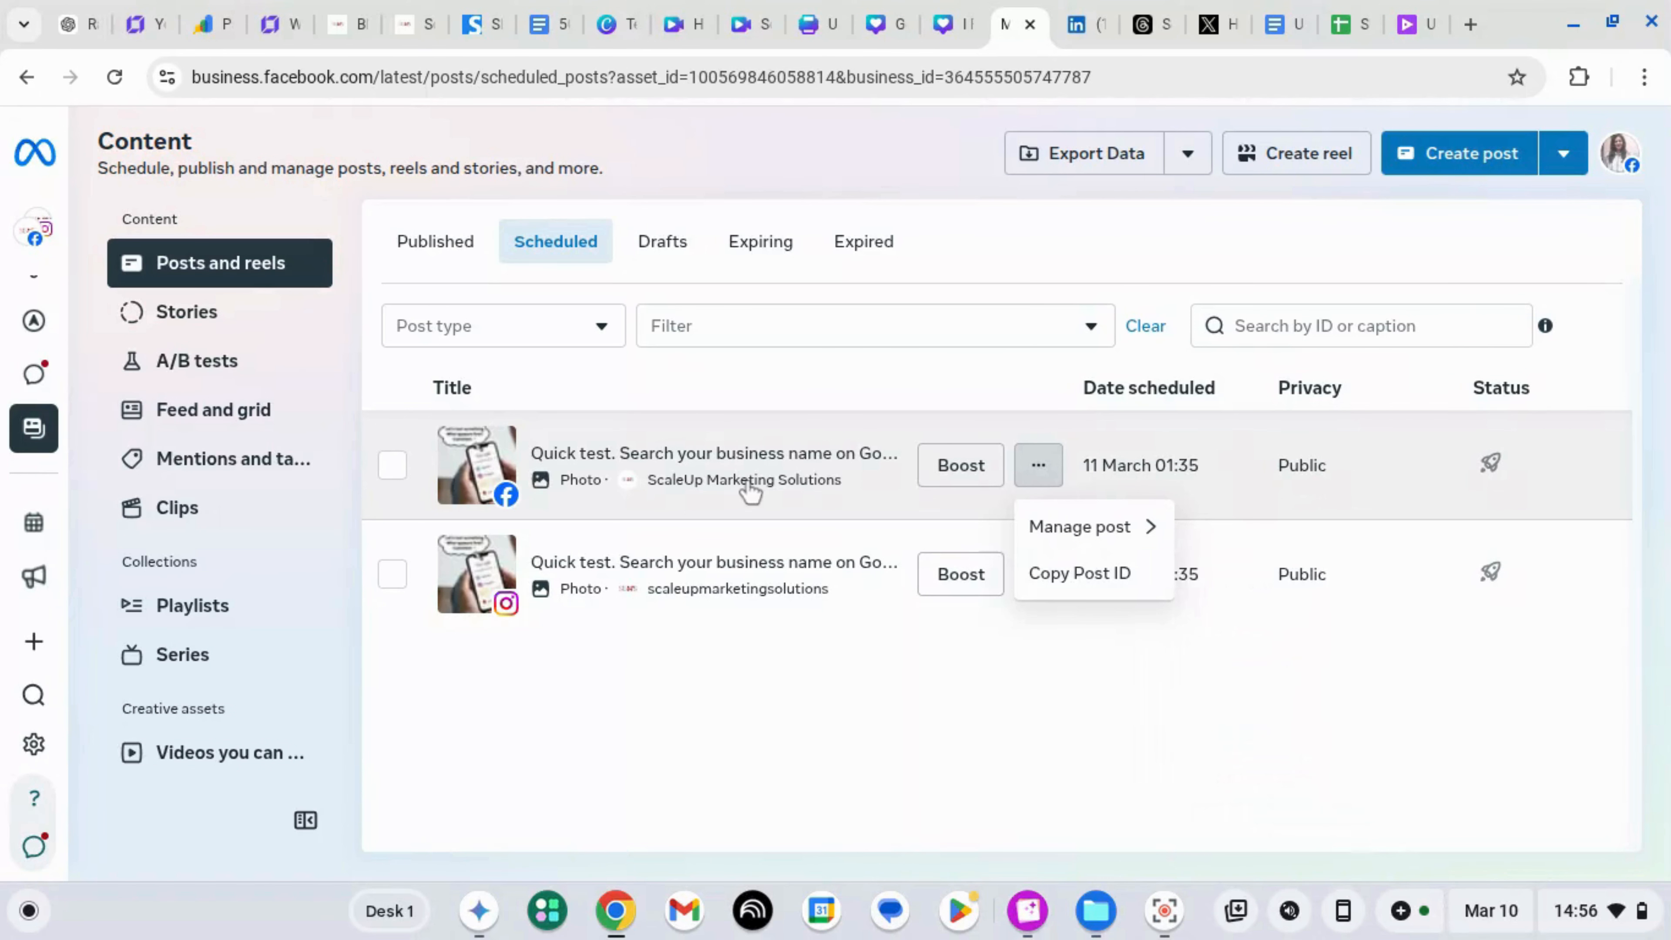
{"action": "mouse_move", "coordinate": [1145, 530]}
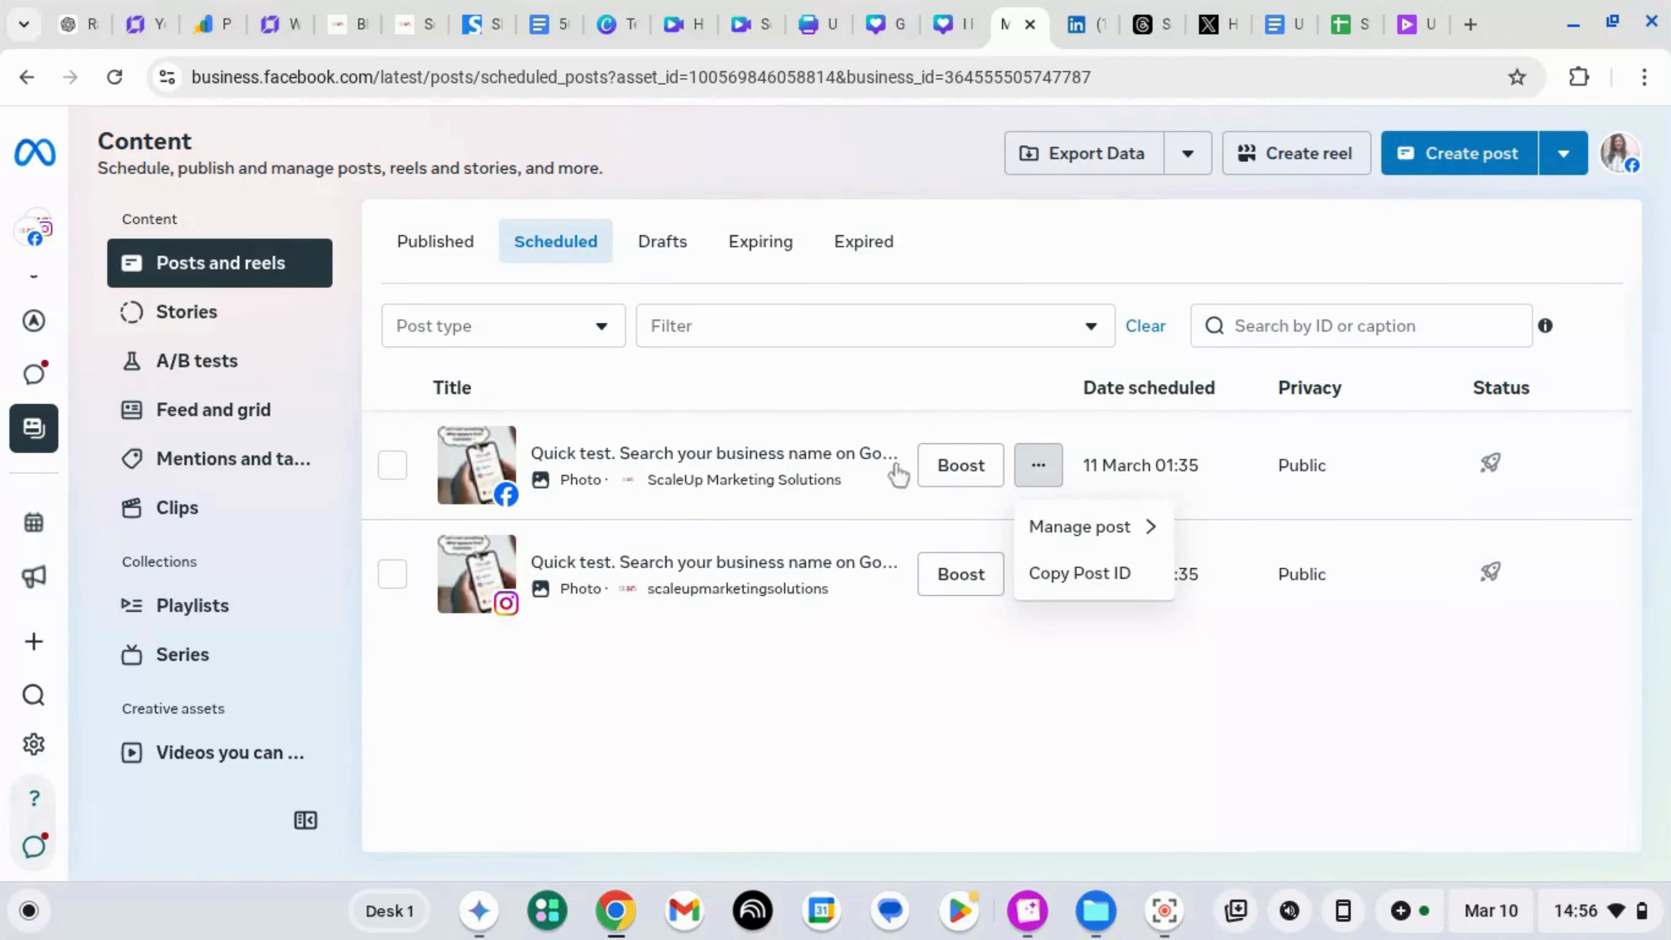
- Close Meta Business Suite and start a LinkedIn page post with the copied "Quick test." caption, without the website link preview
{"action": "left_click", "coordinate": [1030, 24]}
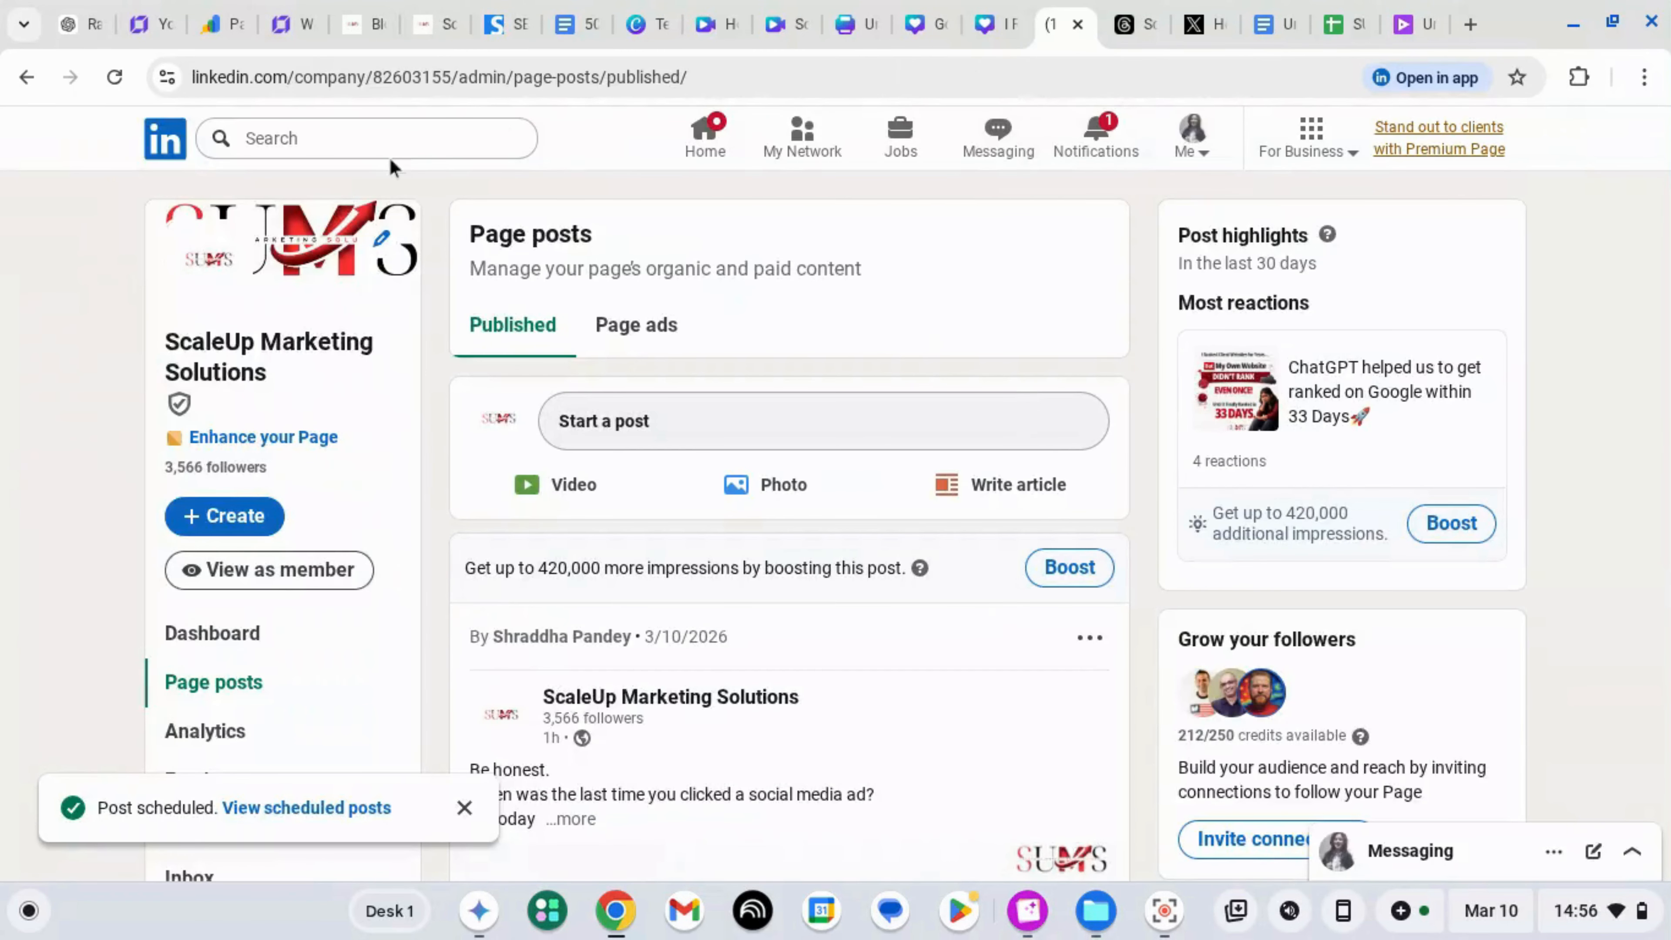
{"action": "left_click", "coordinate": [622, 431]}
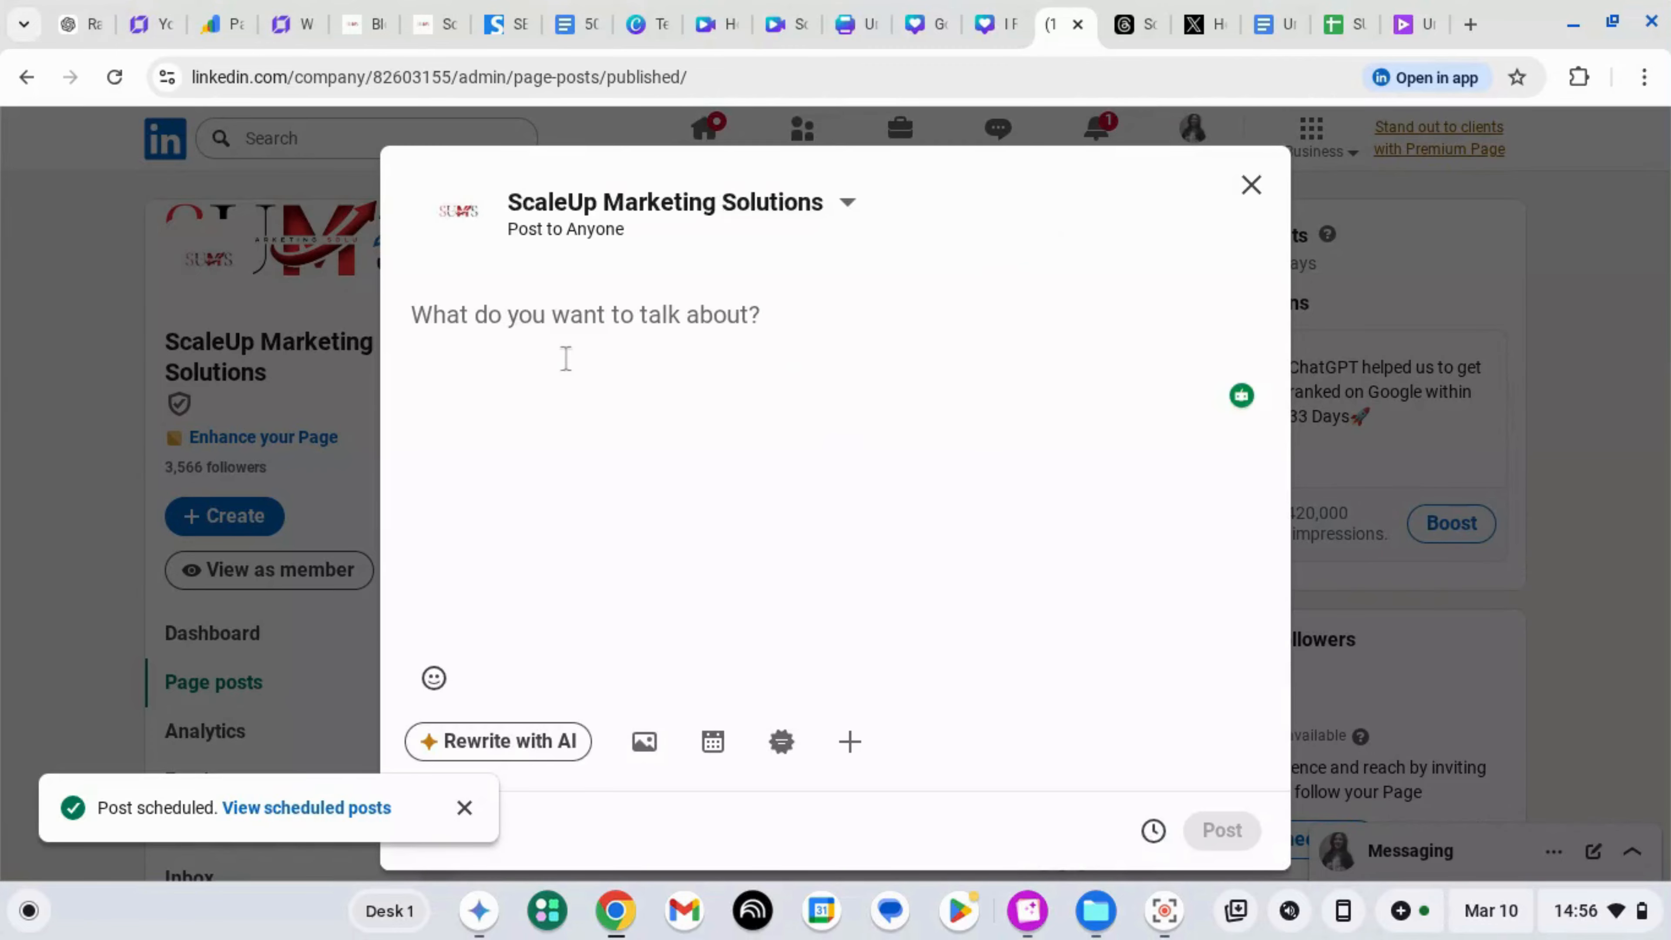
{"action": "key", "text": "ctrl+v"}
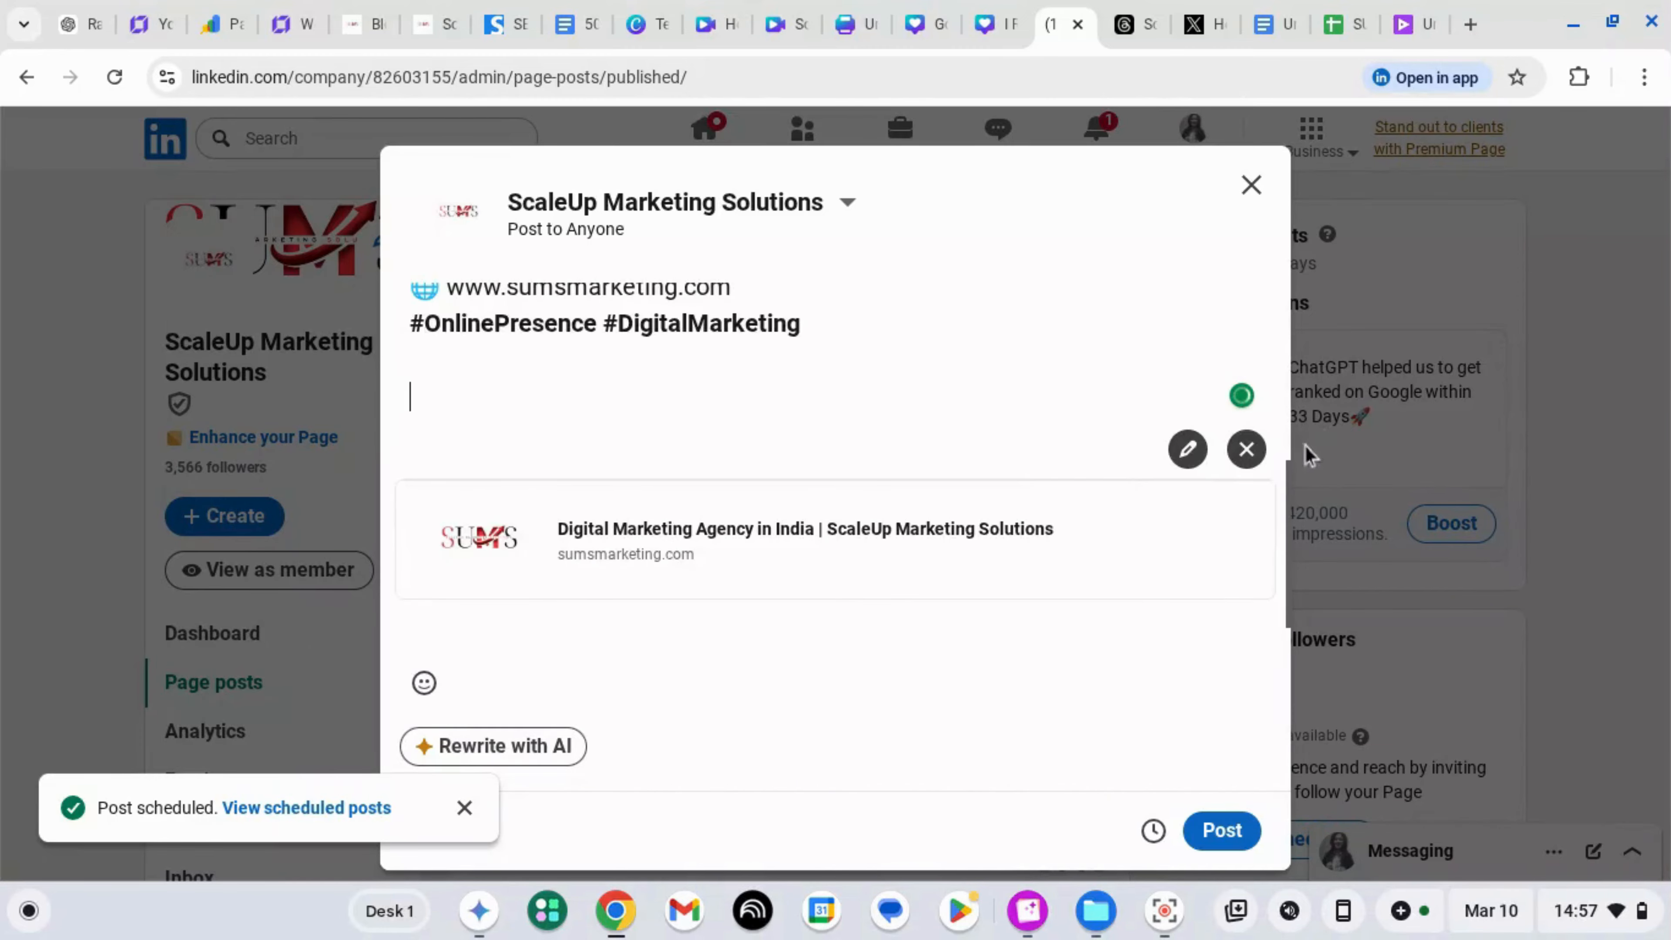
{"action": "left_click", "coordinate": [1247, 450]}
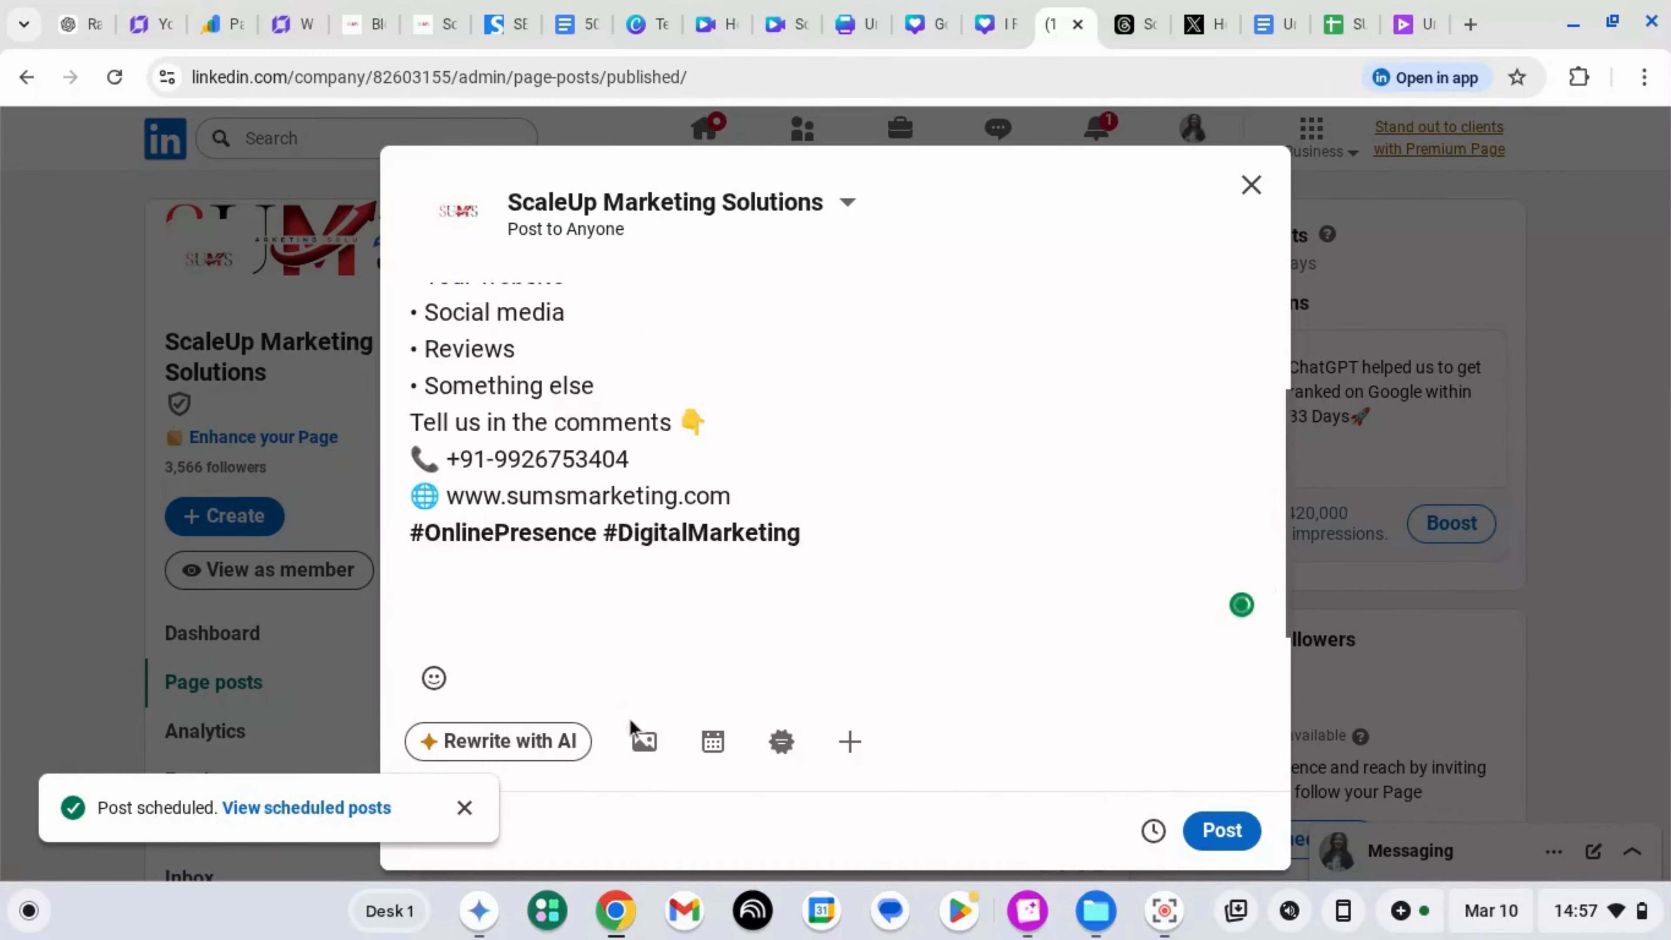
- Attach the Google Ranking image from the recent image files to the LinkedIn post
{"action": "left_click", "coordinate": [643, 743]}
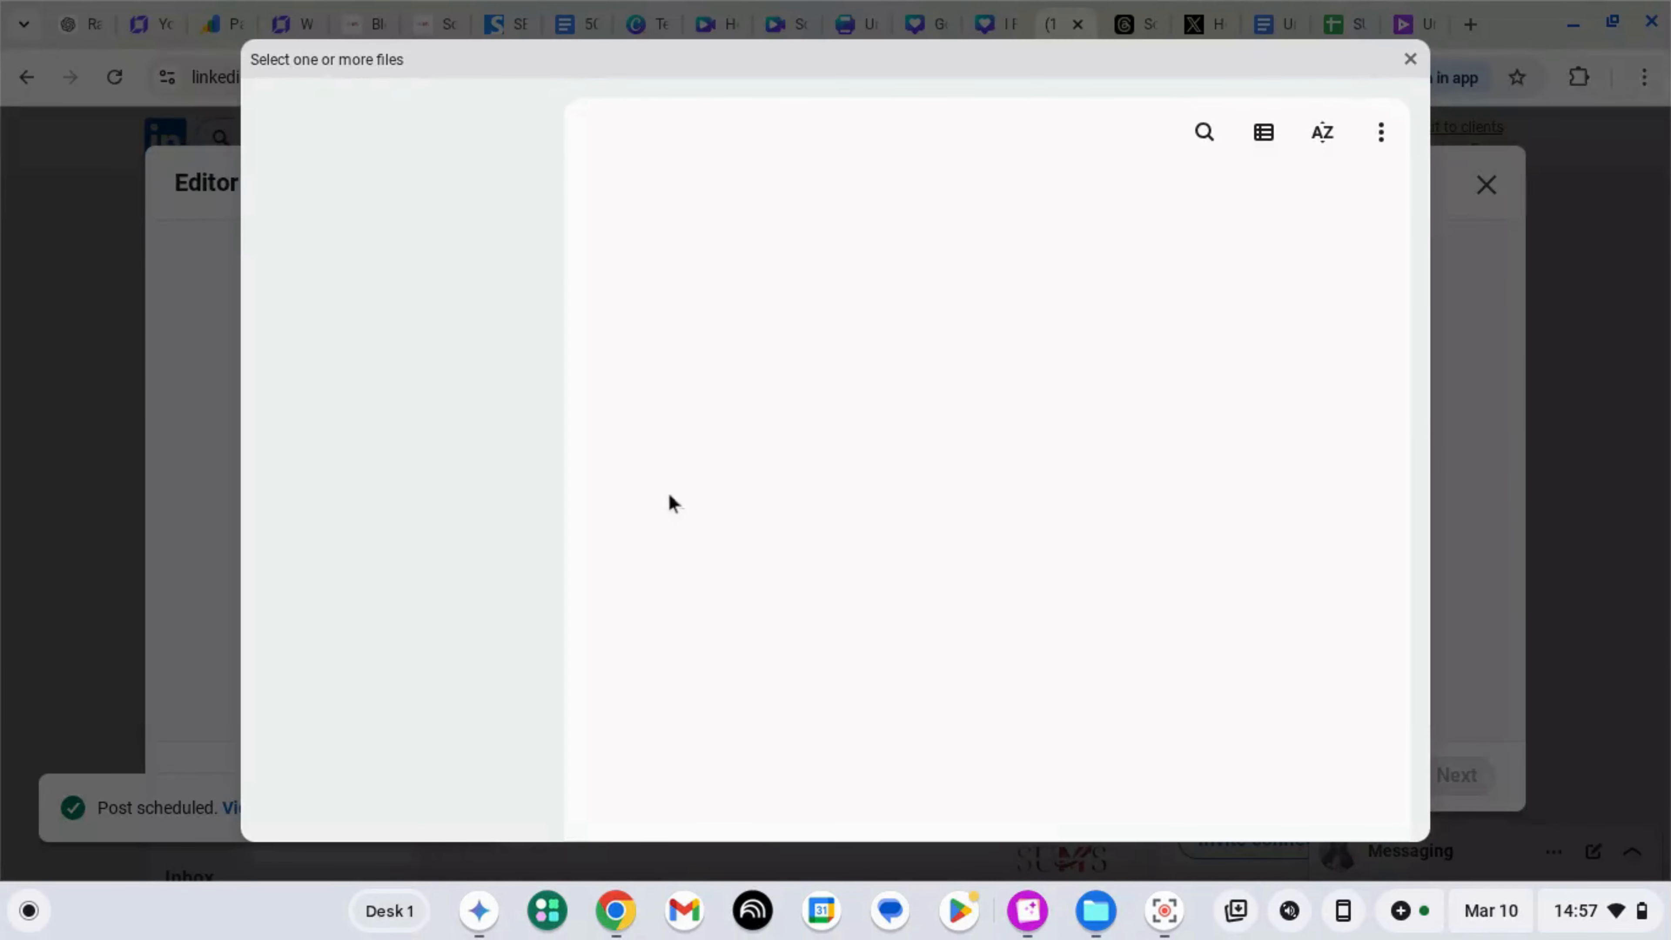
{"action": "left_click", "coordinate": [398, 141]}
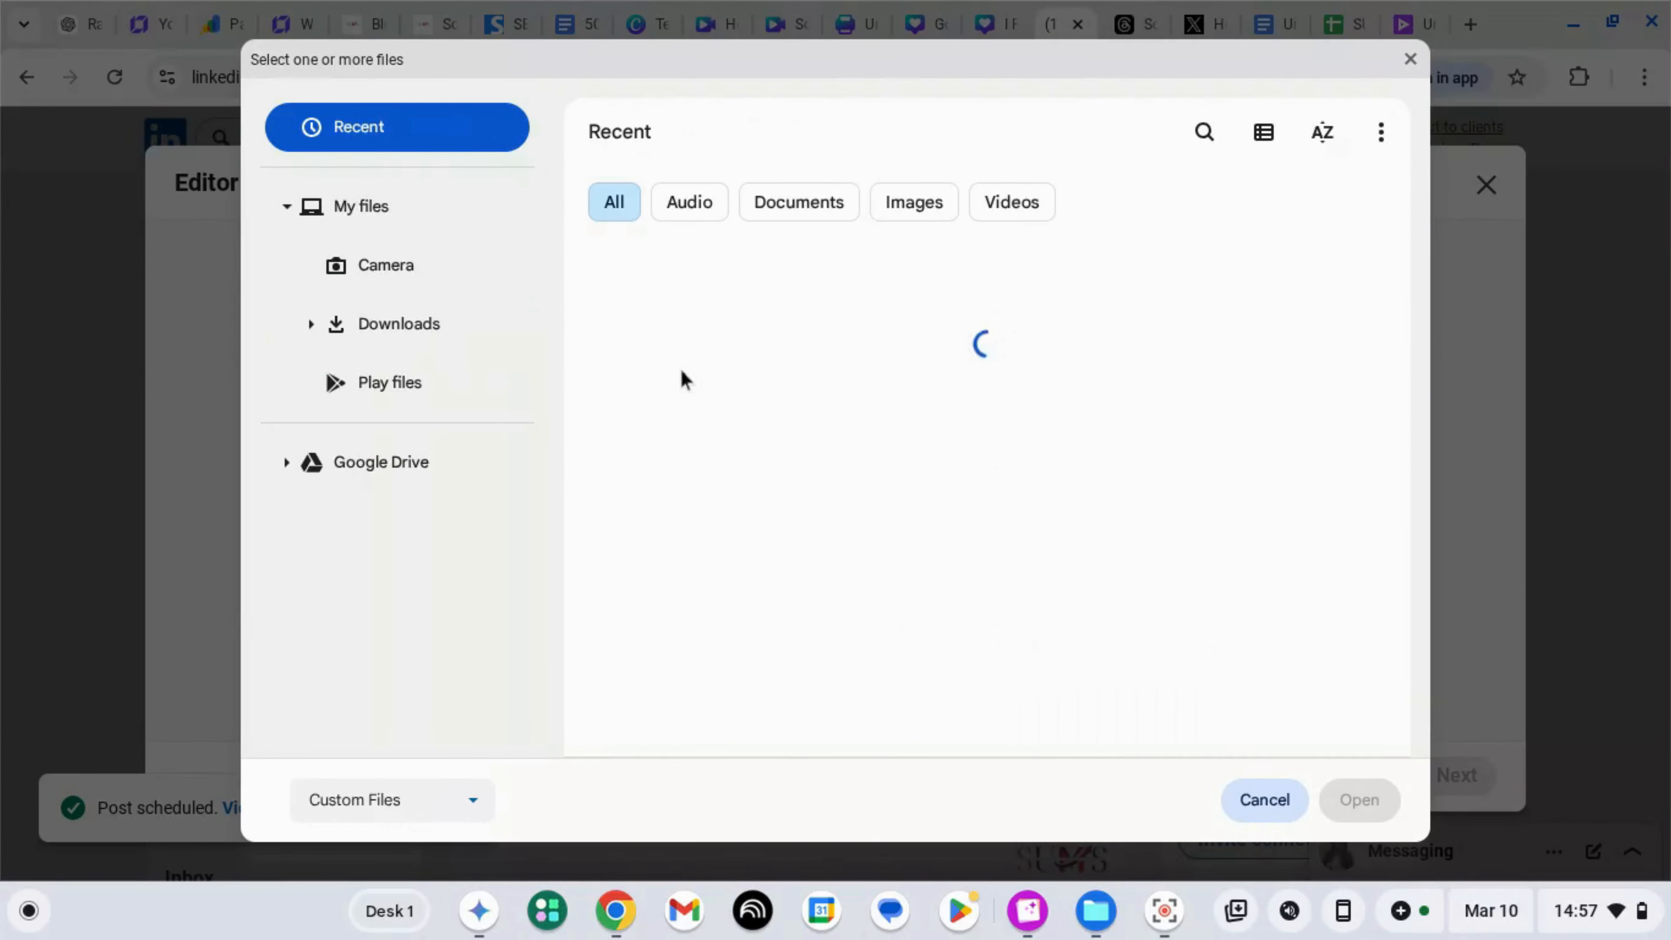
{"action": "left_click", "coordinate": [914, 204]}
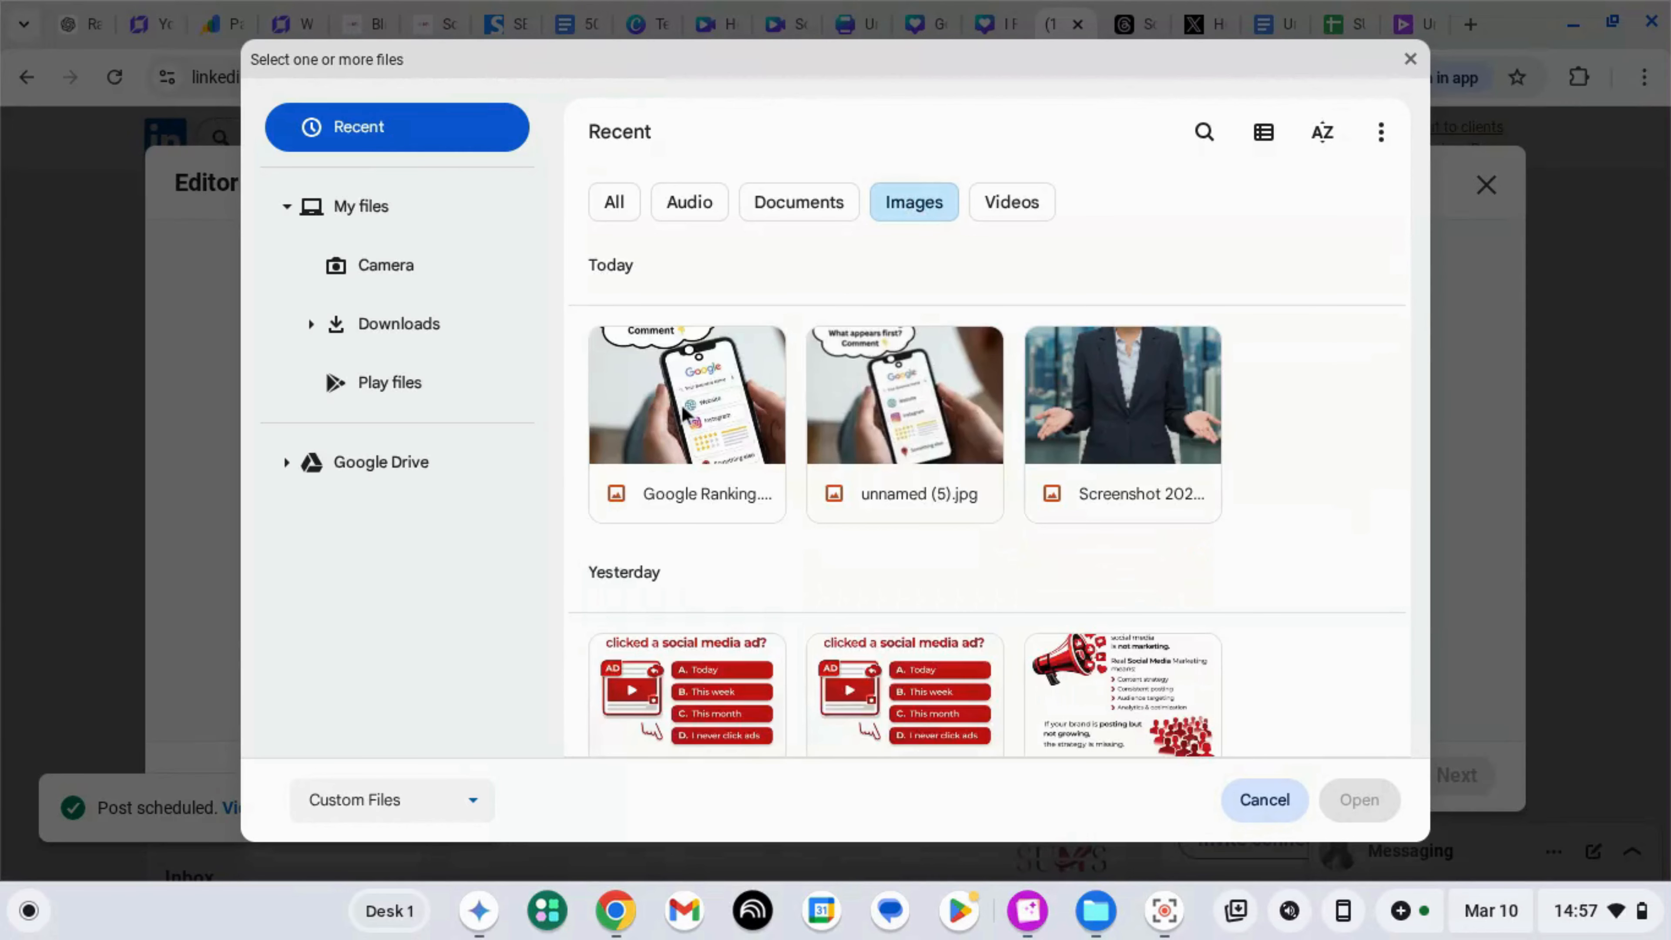
{"action": "left_click", "coordinate": [684, 411]}
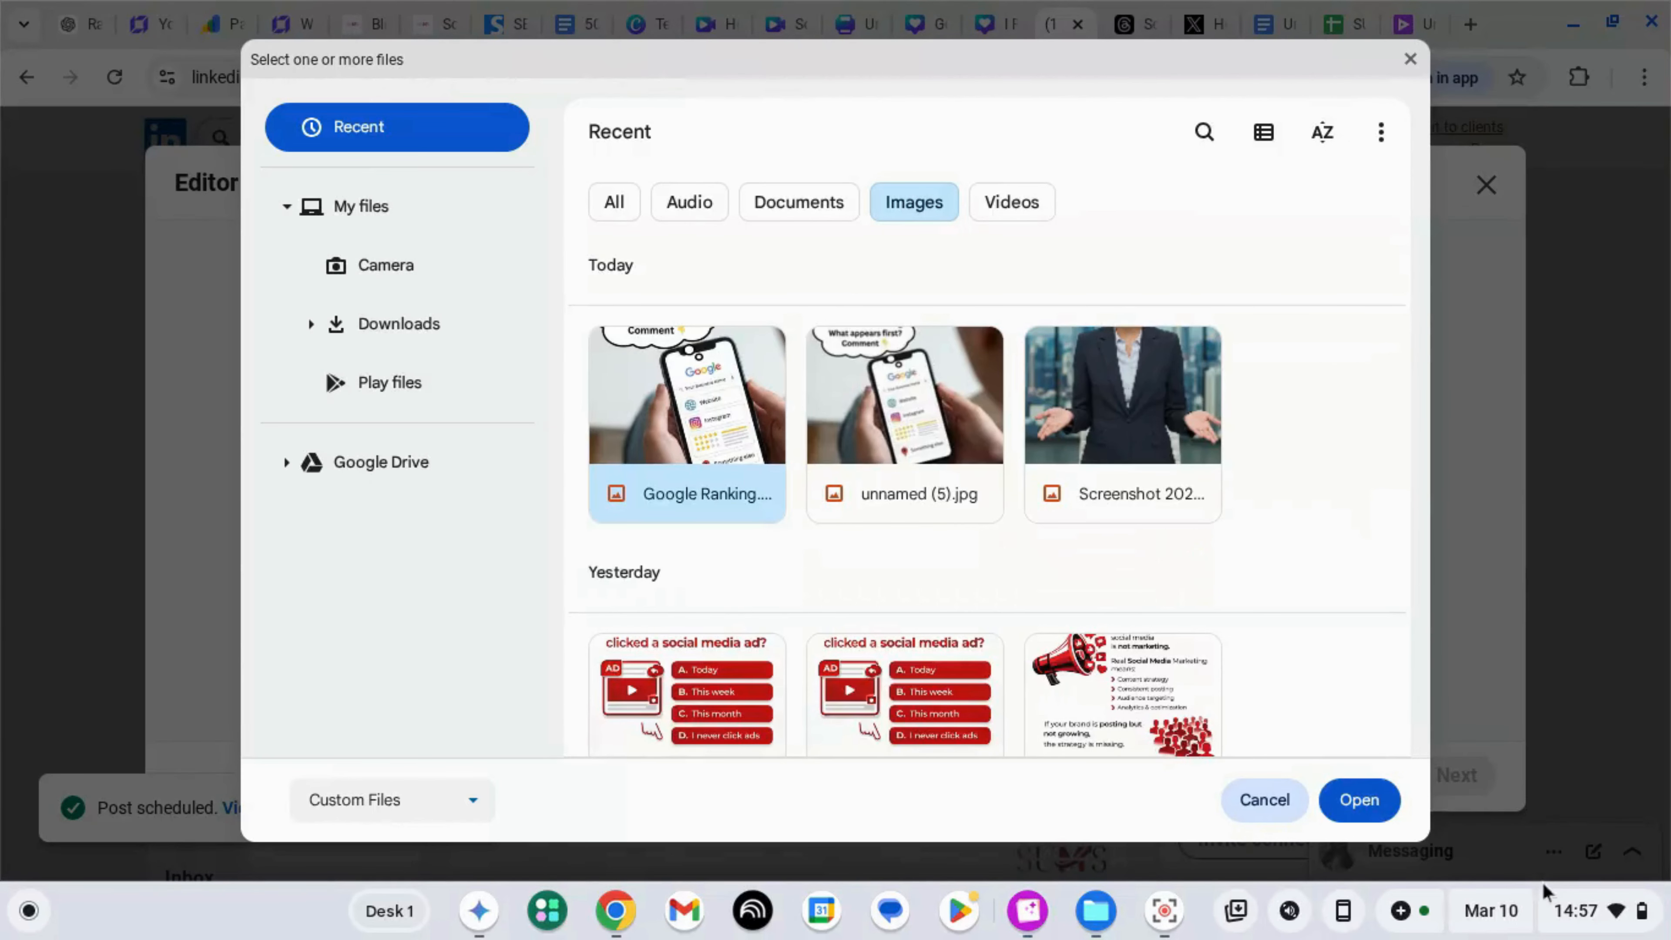
{"action": "left_click", "coordinate": [1359, 803]}
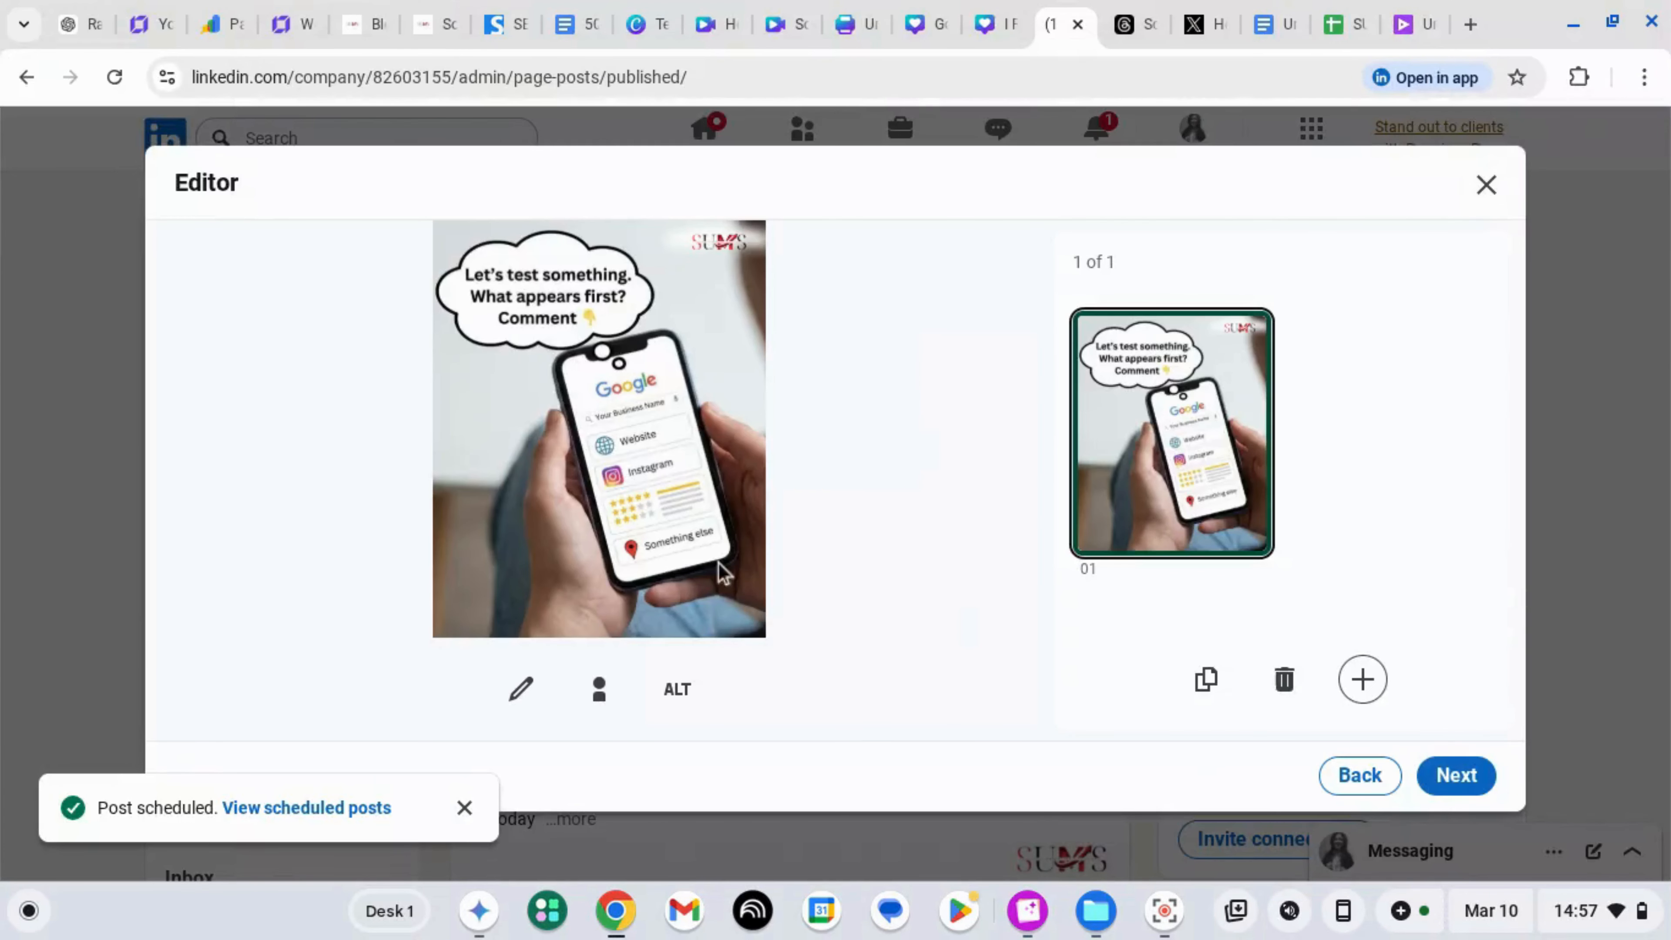
- Add the alt text "Google Ranking within months" to the post image and return to the post composer
{"action": "left_click", "coordinate": [678, 692]}
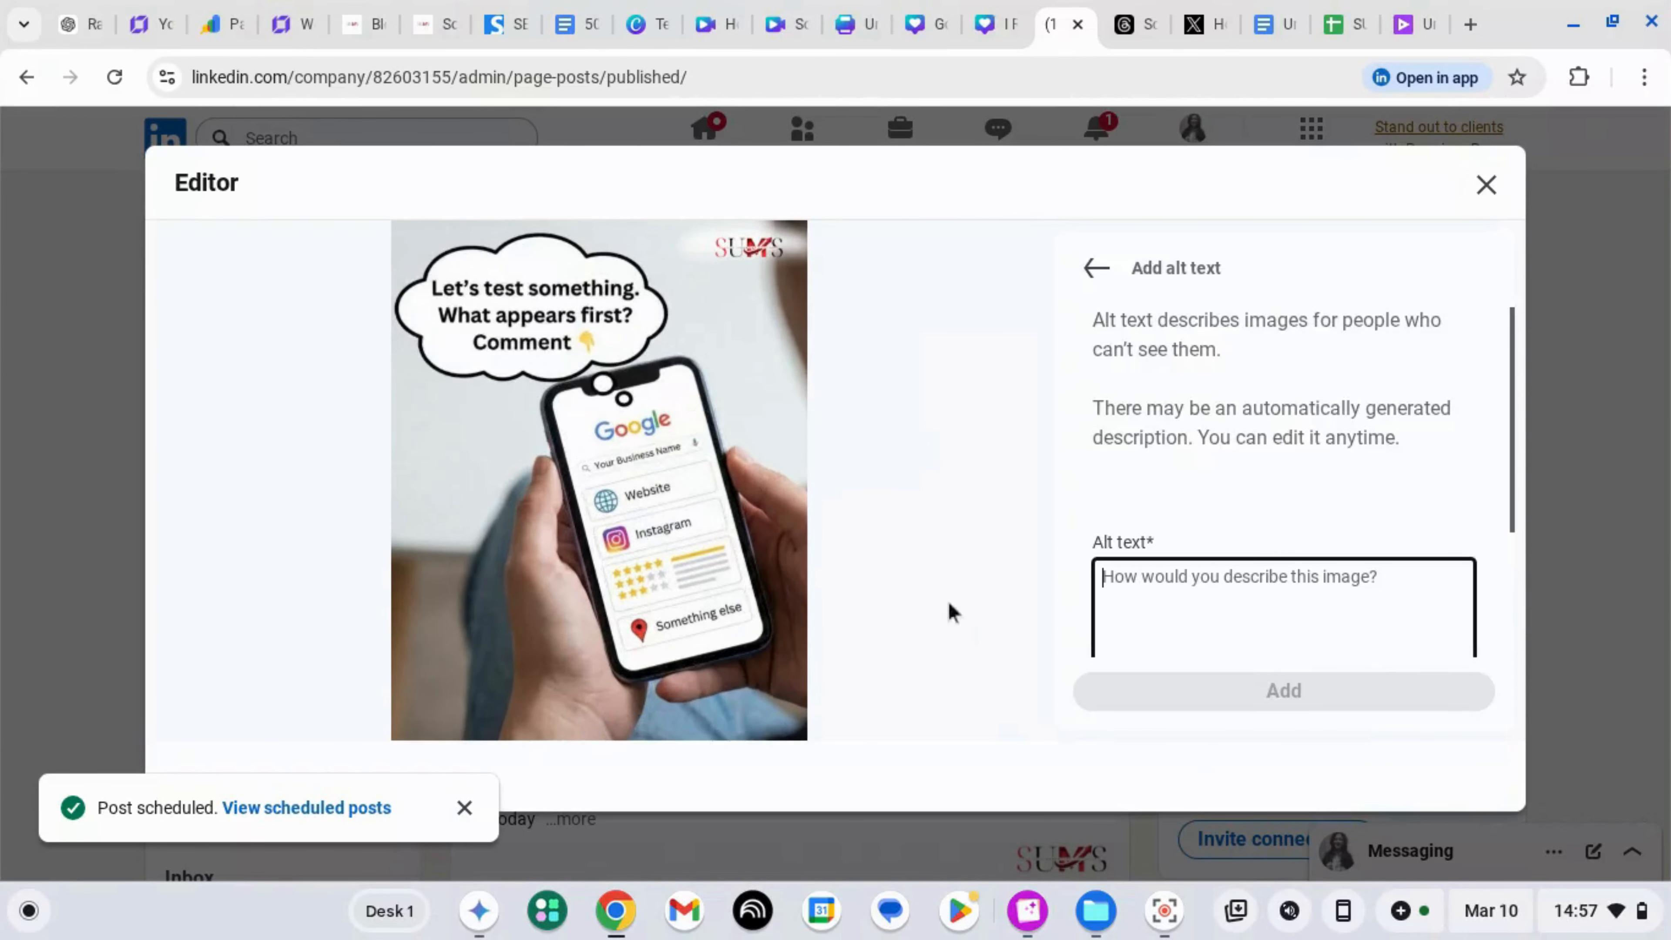
{"action": "type", "text": "Go"}
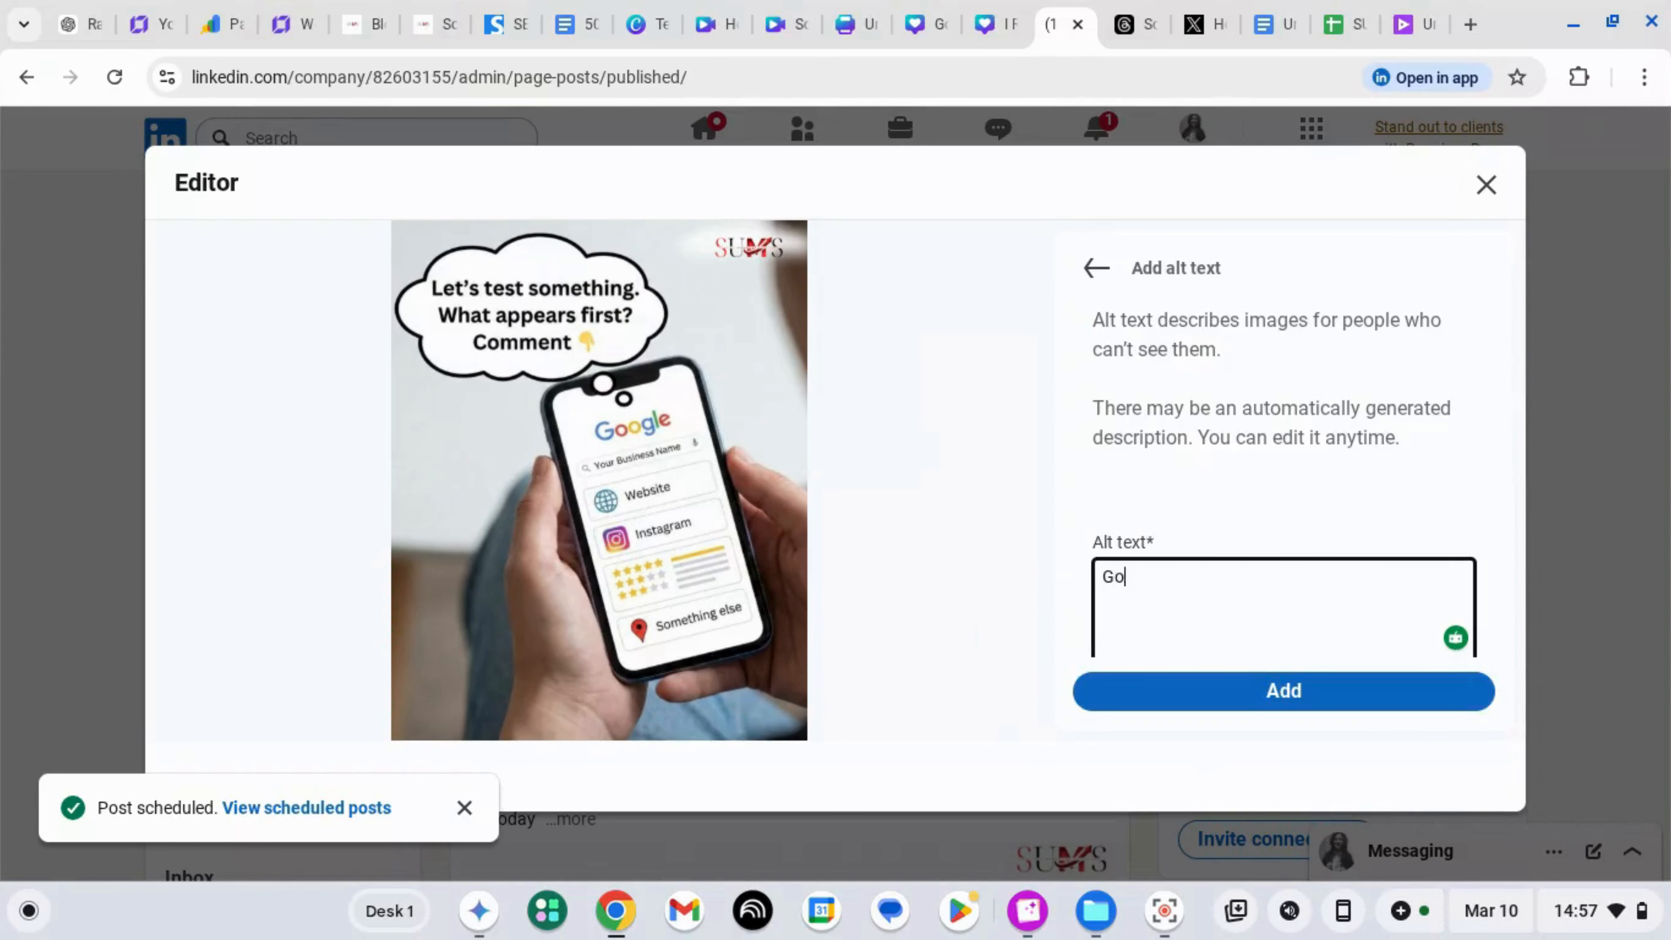
{"action": "type", "text": "ogle Ranking"}
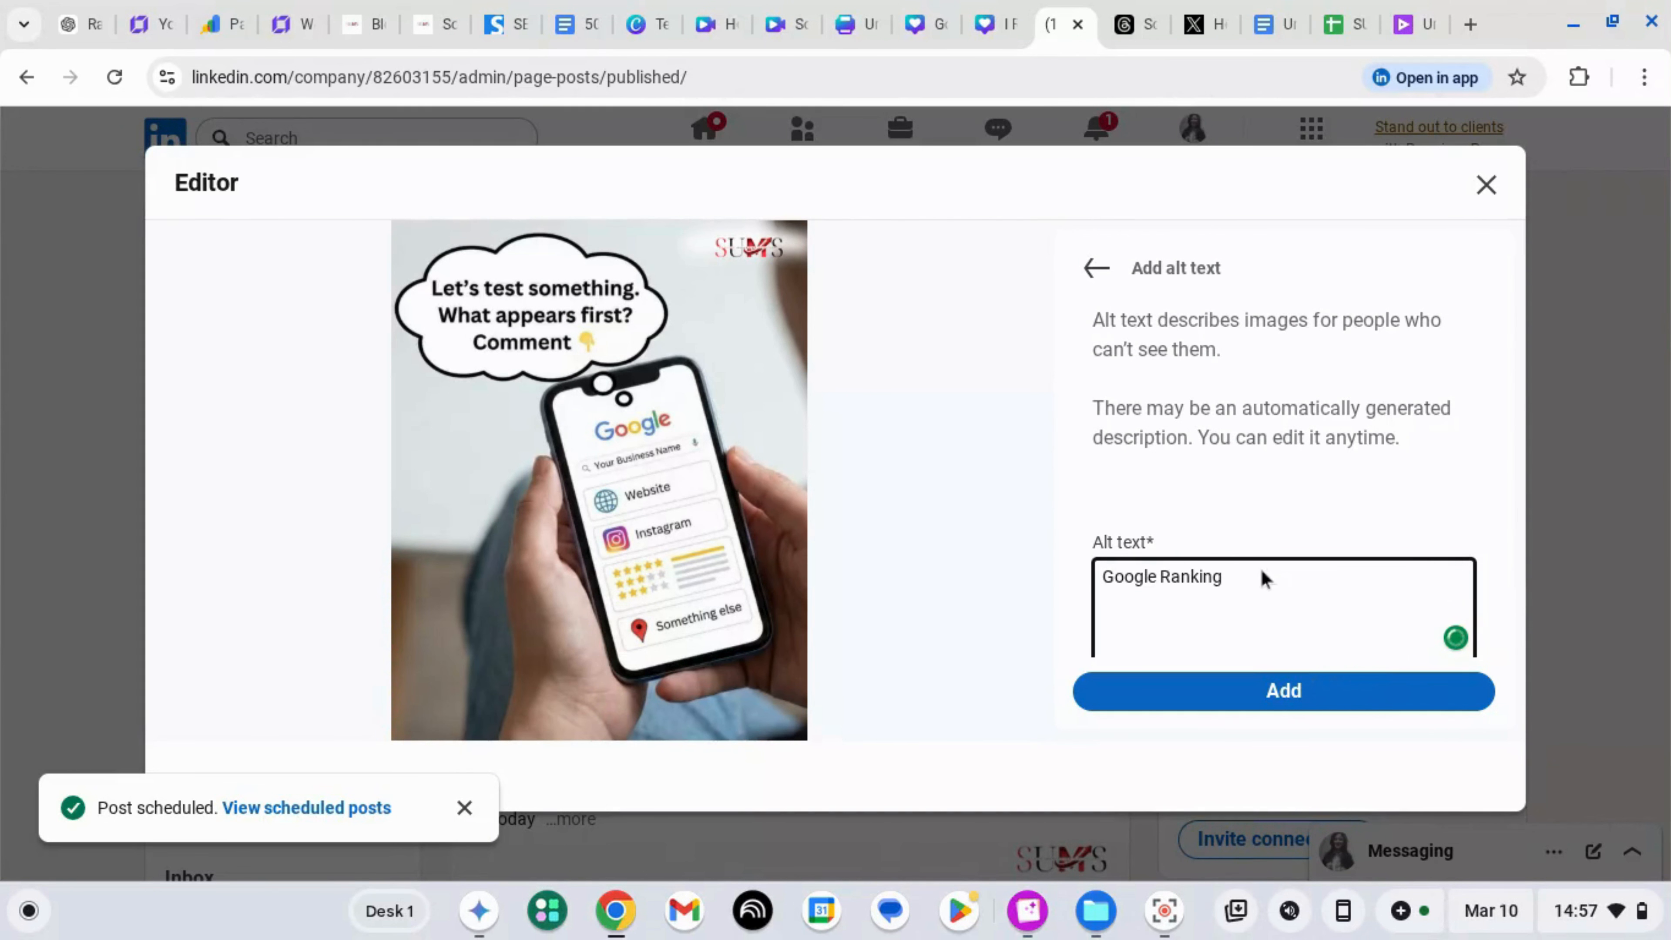
{"action": "type", "text": " within months"}
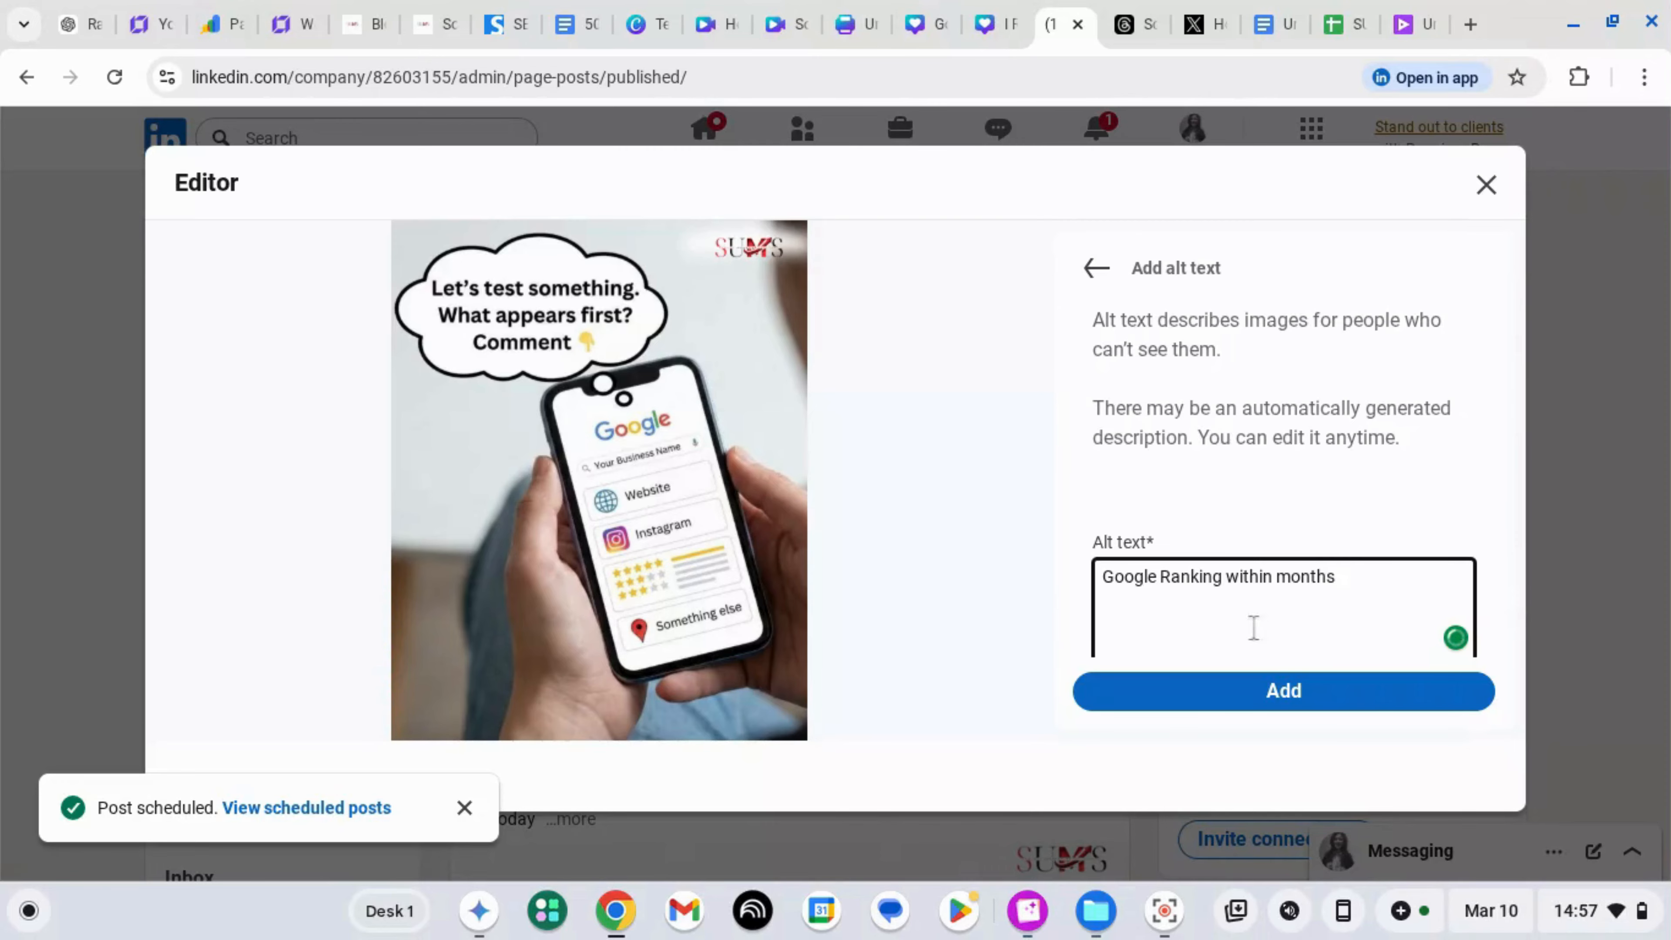
{"action": "left_click", "coordinate": [1270, 708]}
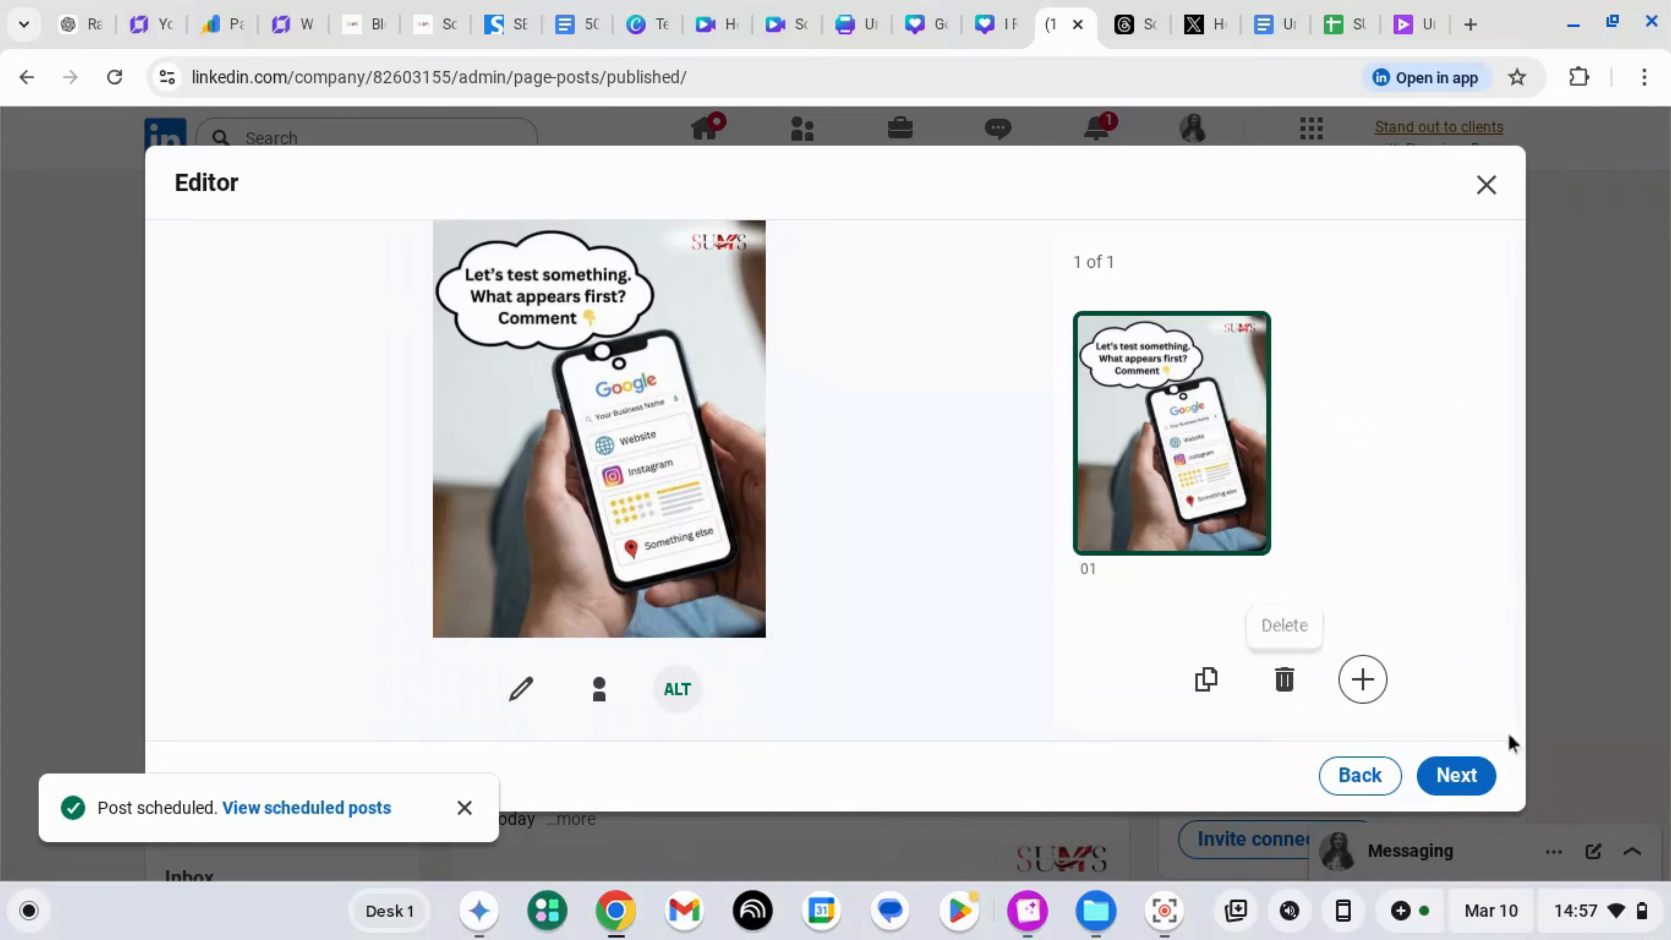
{"action": "left_click", "coordinate": [1458, 777]}
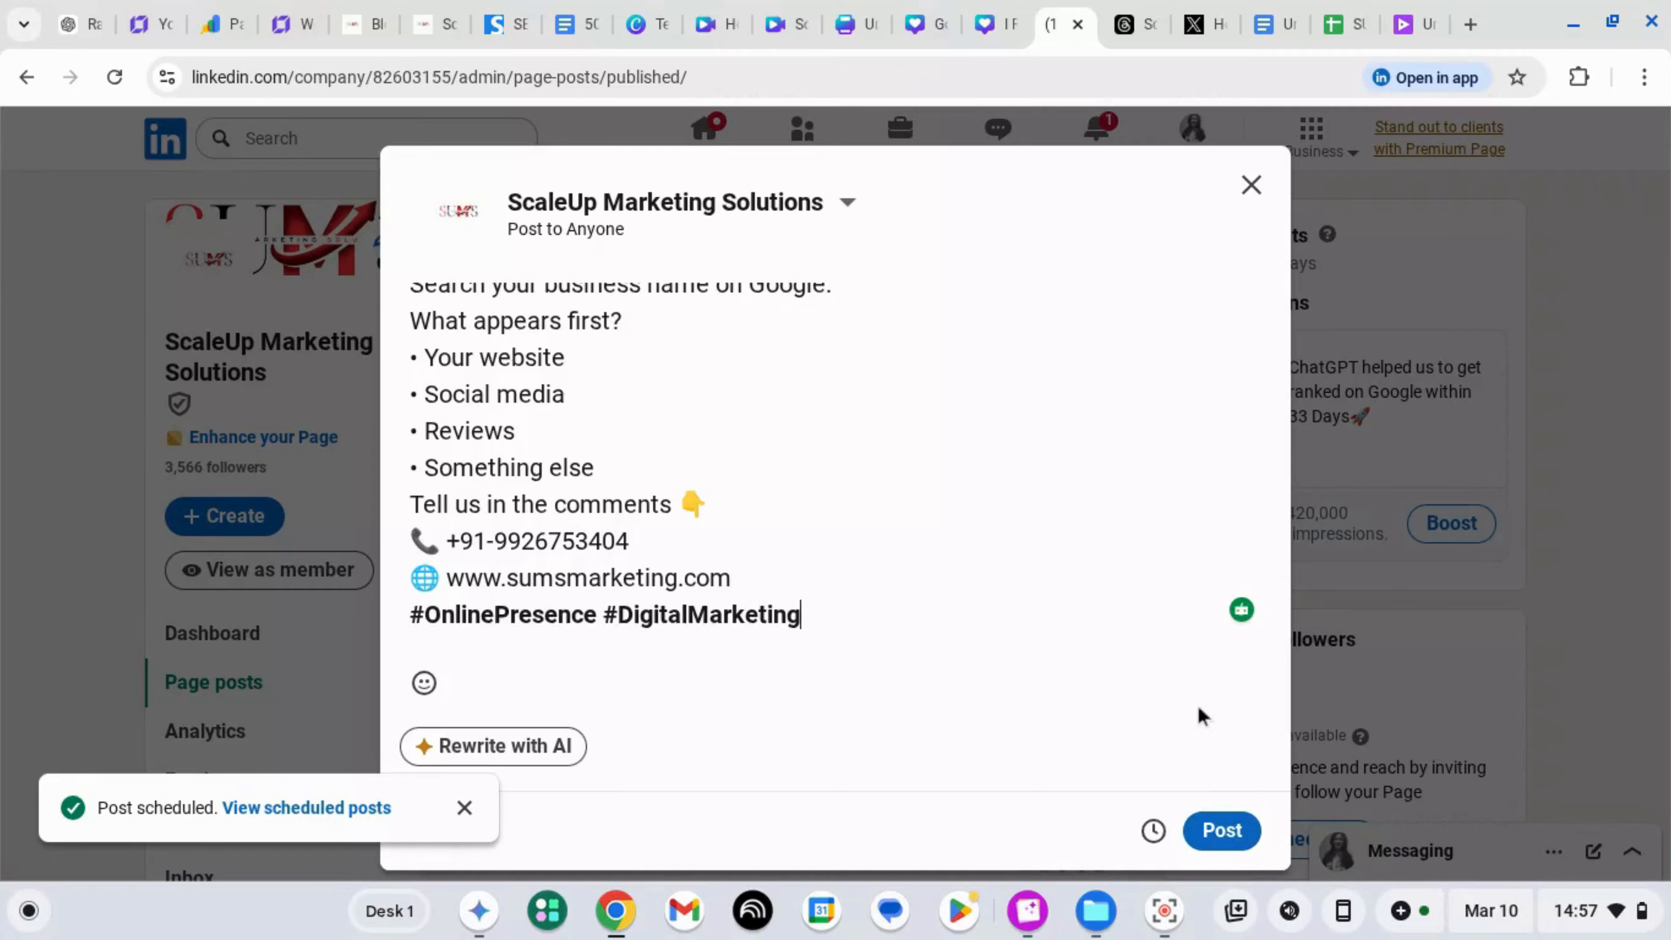
- Set the LinkedIn post's schedule to 3/11/2026 at 3:15 PM
{"action": "left_click", "coordinate": [1153, 831]}
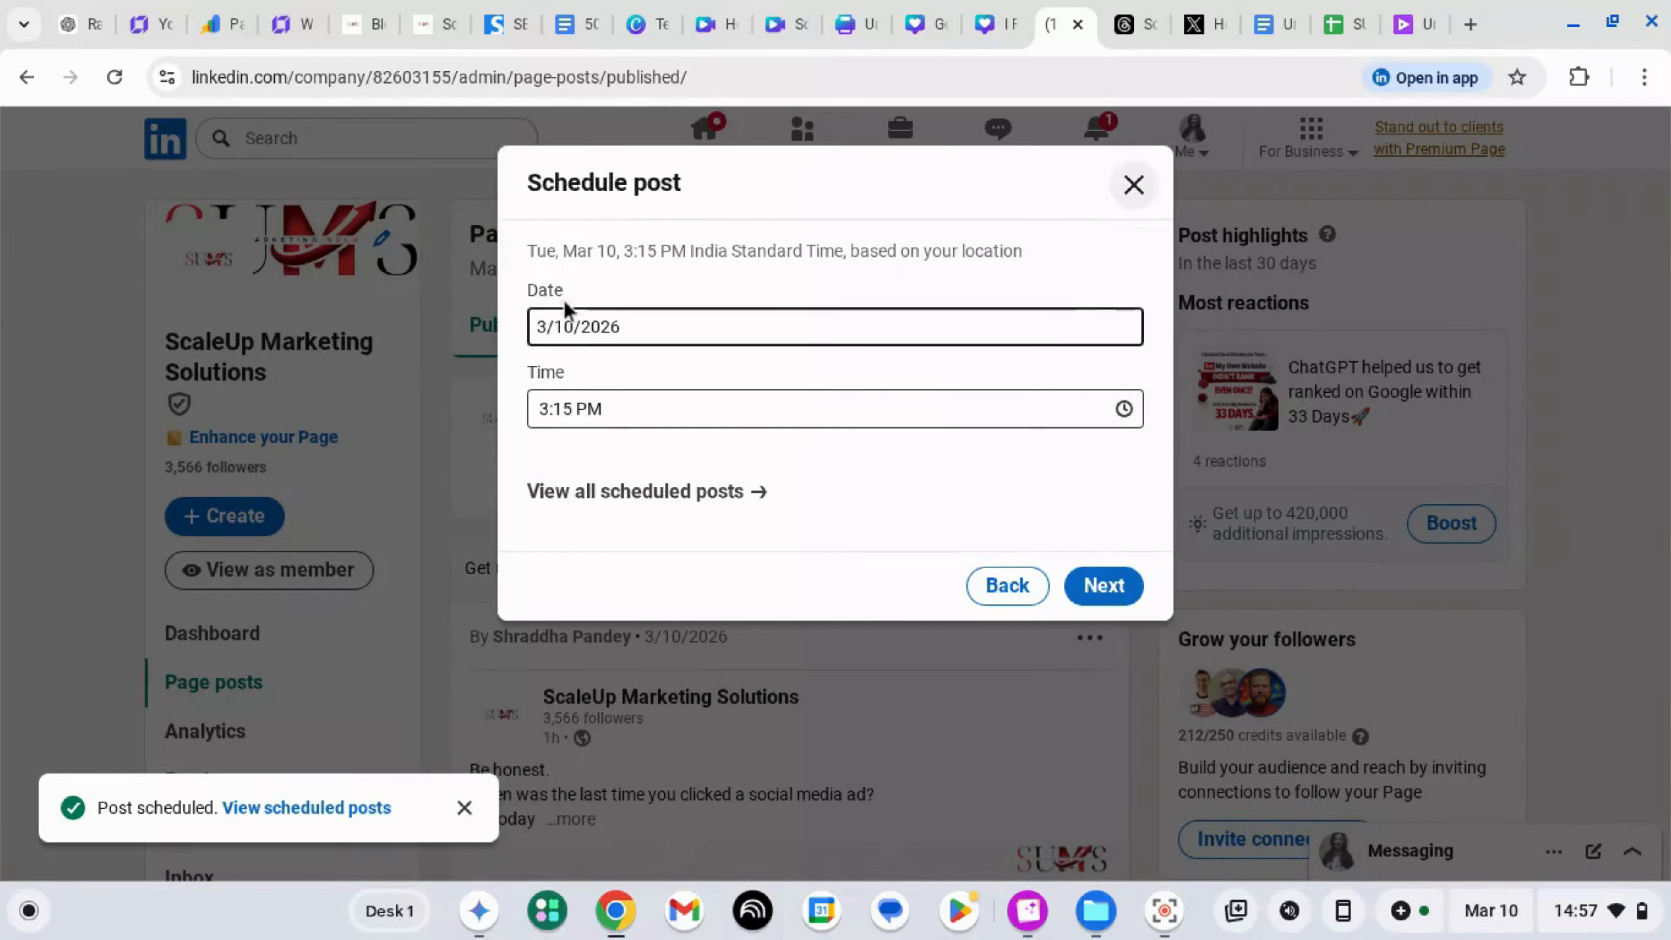
{"action": "left_click", "coordinate": [566, 323]}
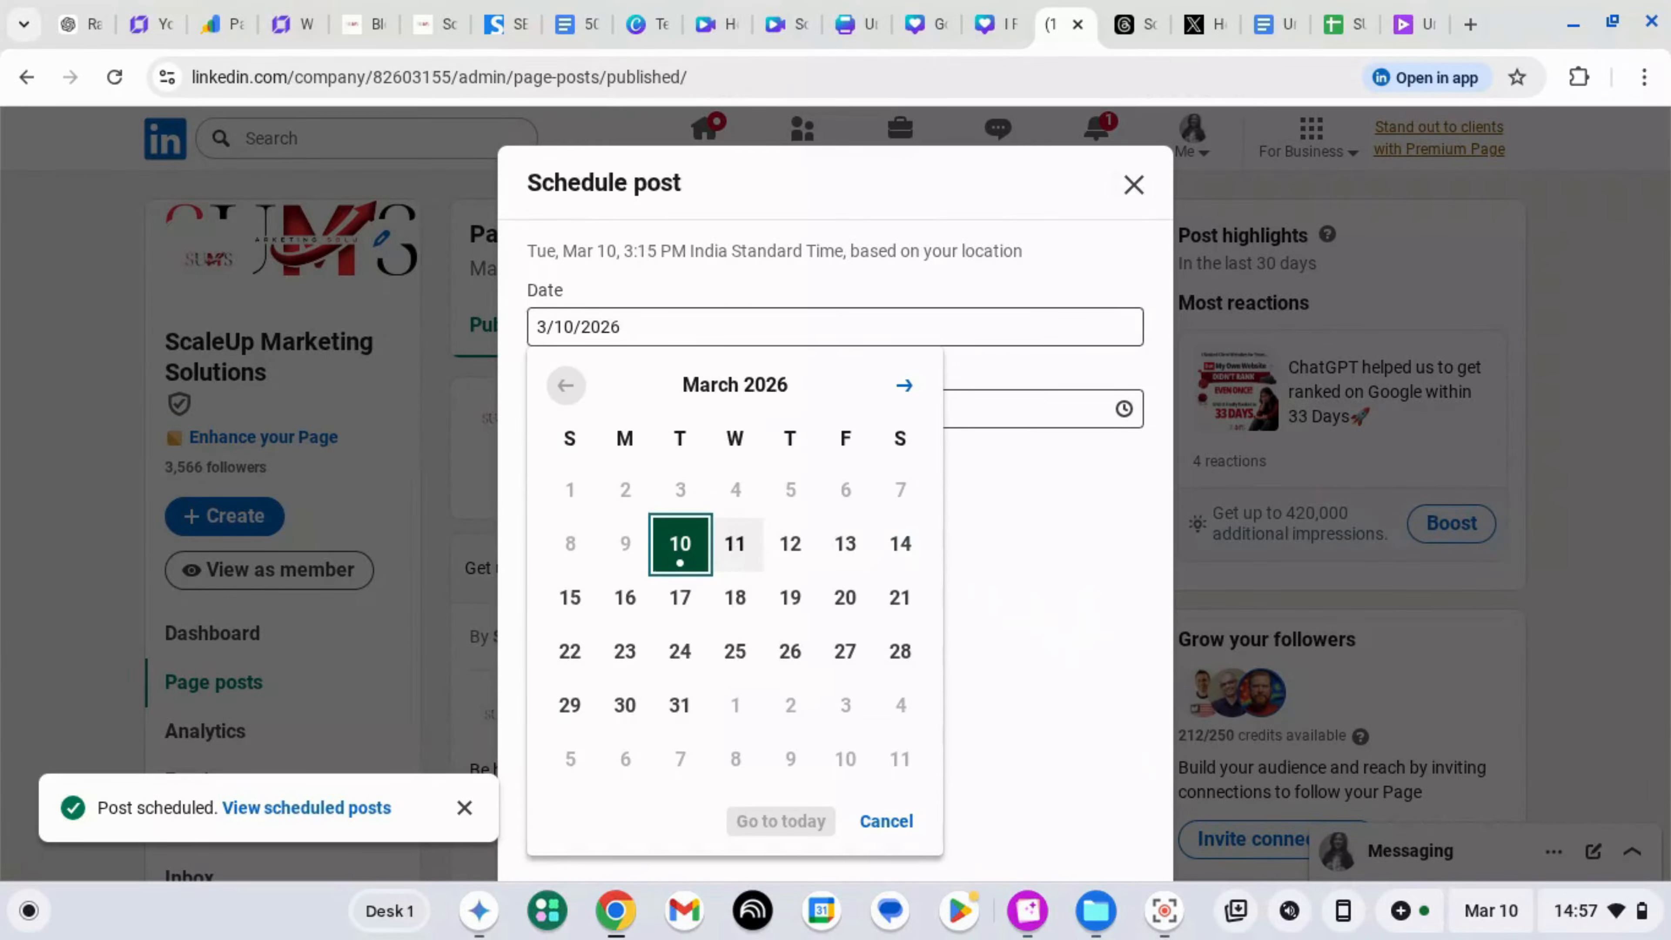
{"action": "left_click", "coordinate": [735, 544]}
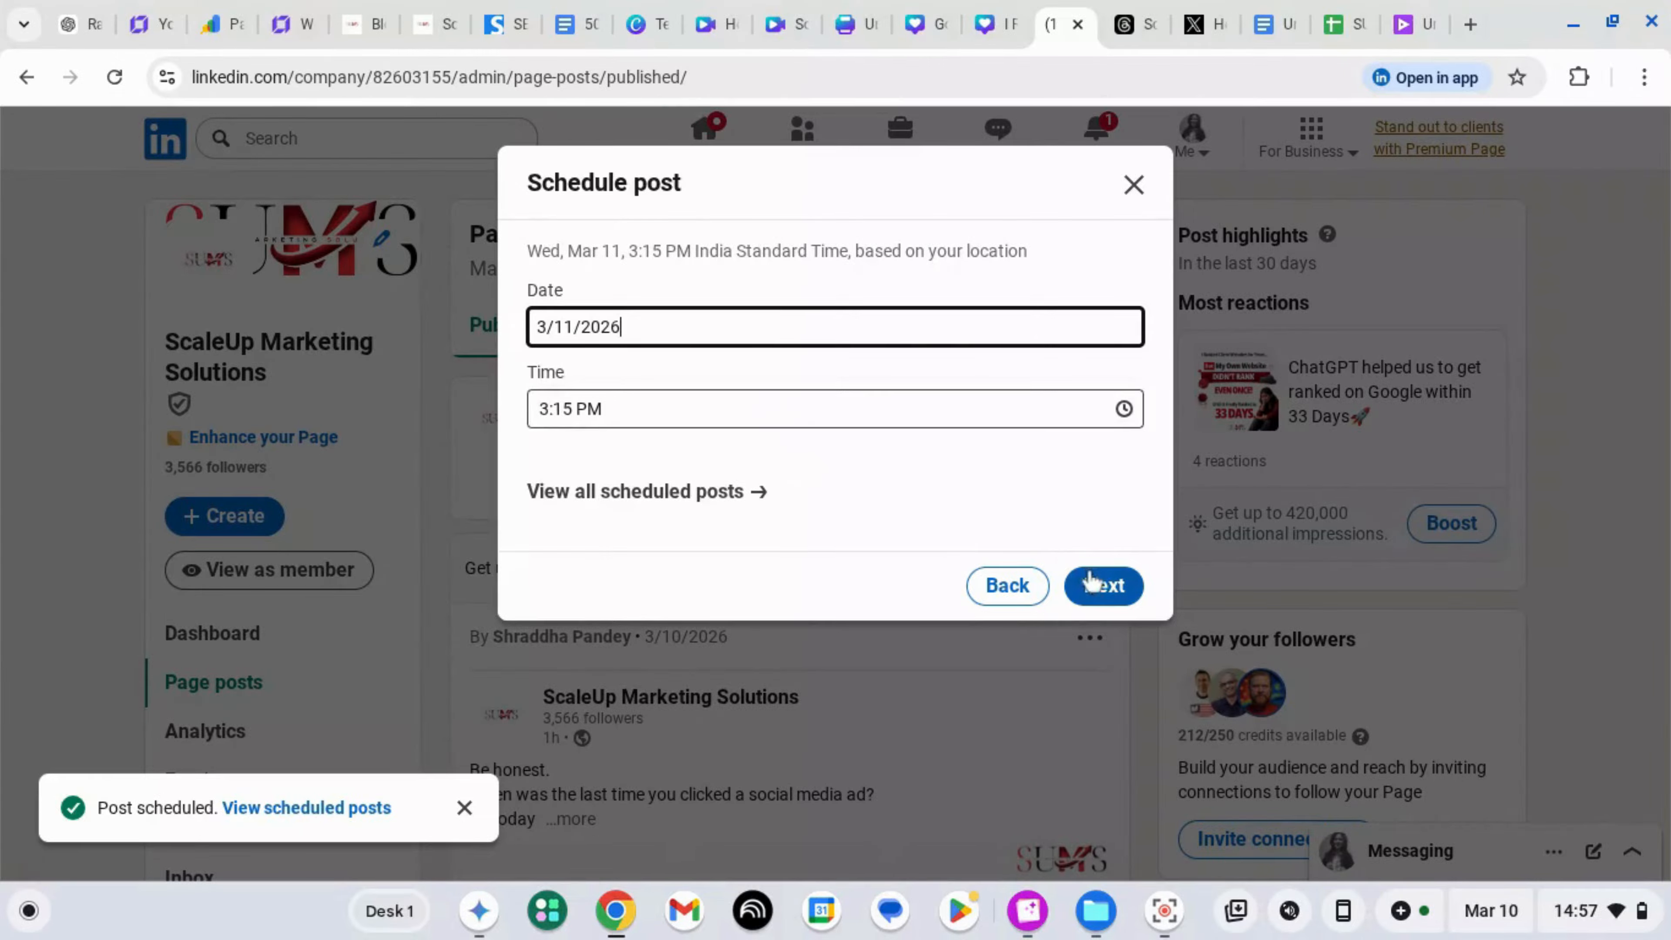
{"action": "left_click", "coordinate": [1104, 586]}
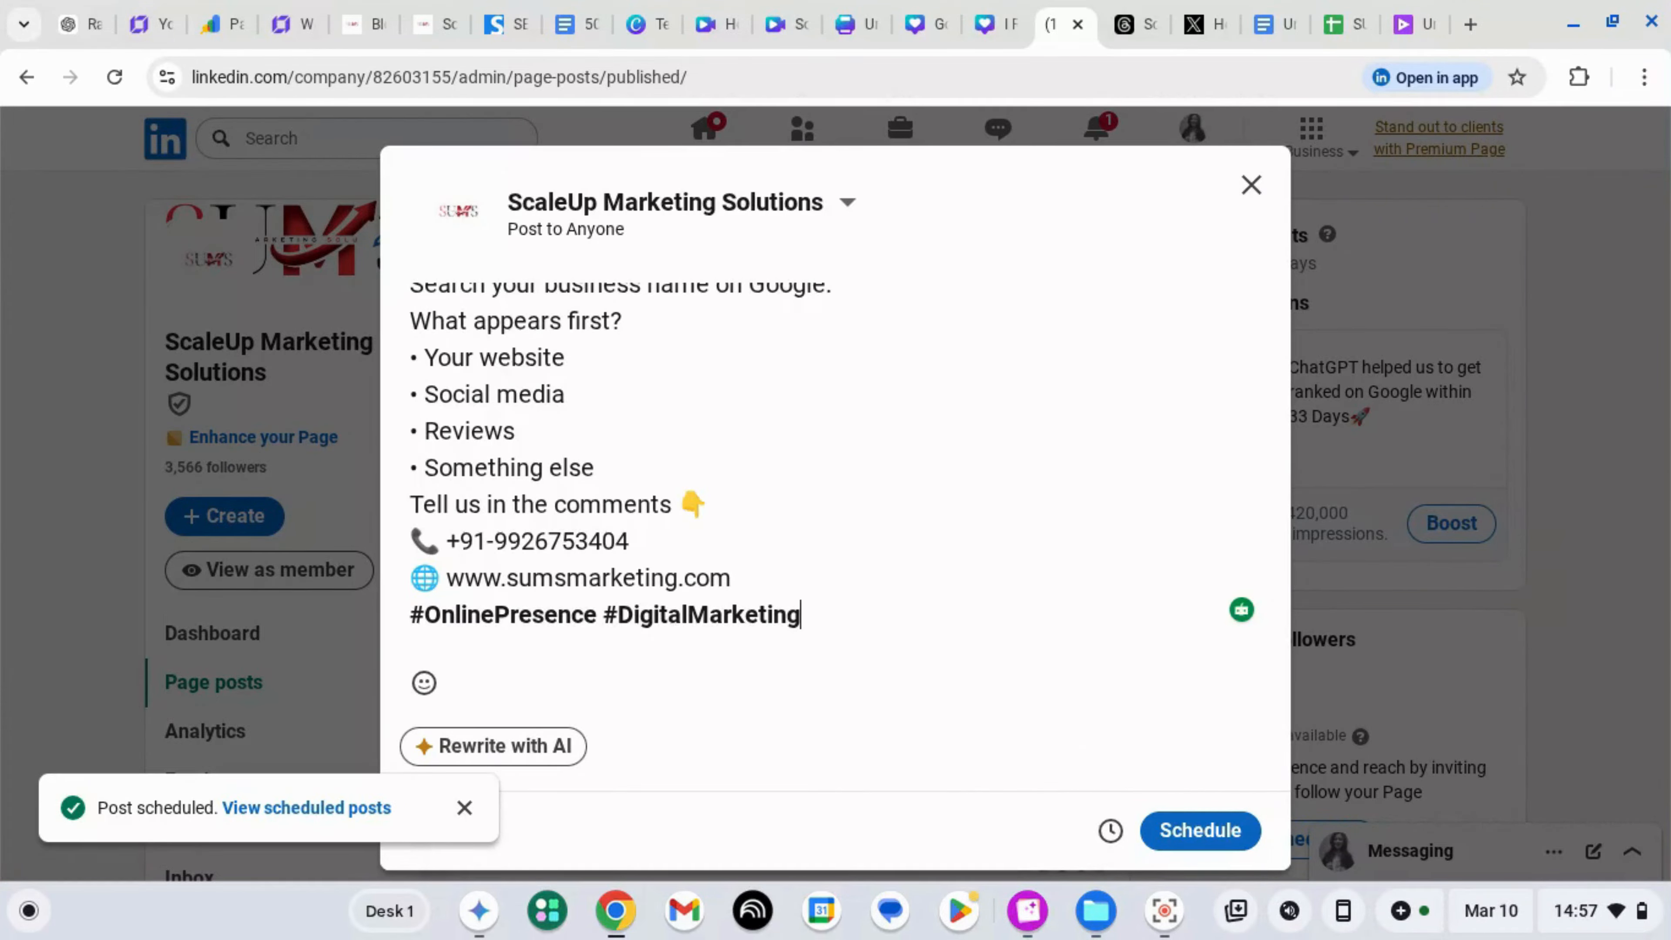
- Reopen the LinkedIn post's schedule settings, then leave them and discard the unfinished post
{"action": "left_click", "coordinate": [1111, 831]}
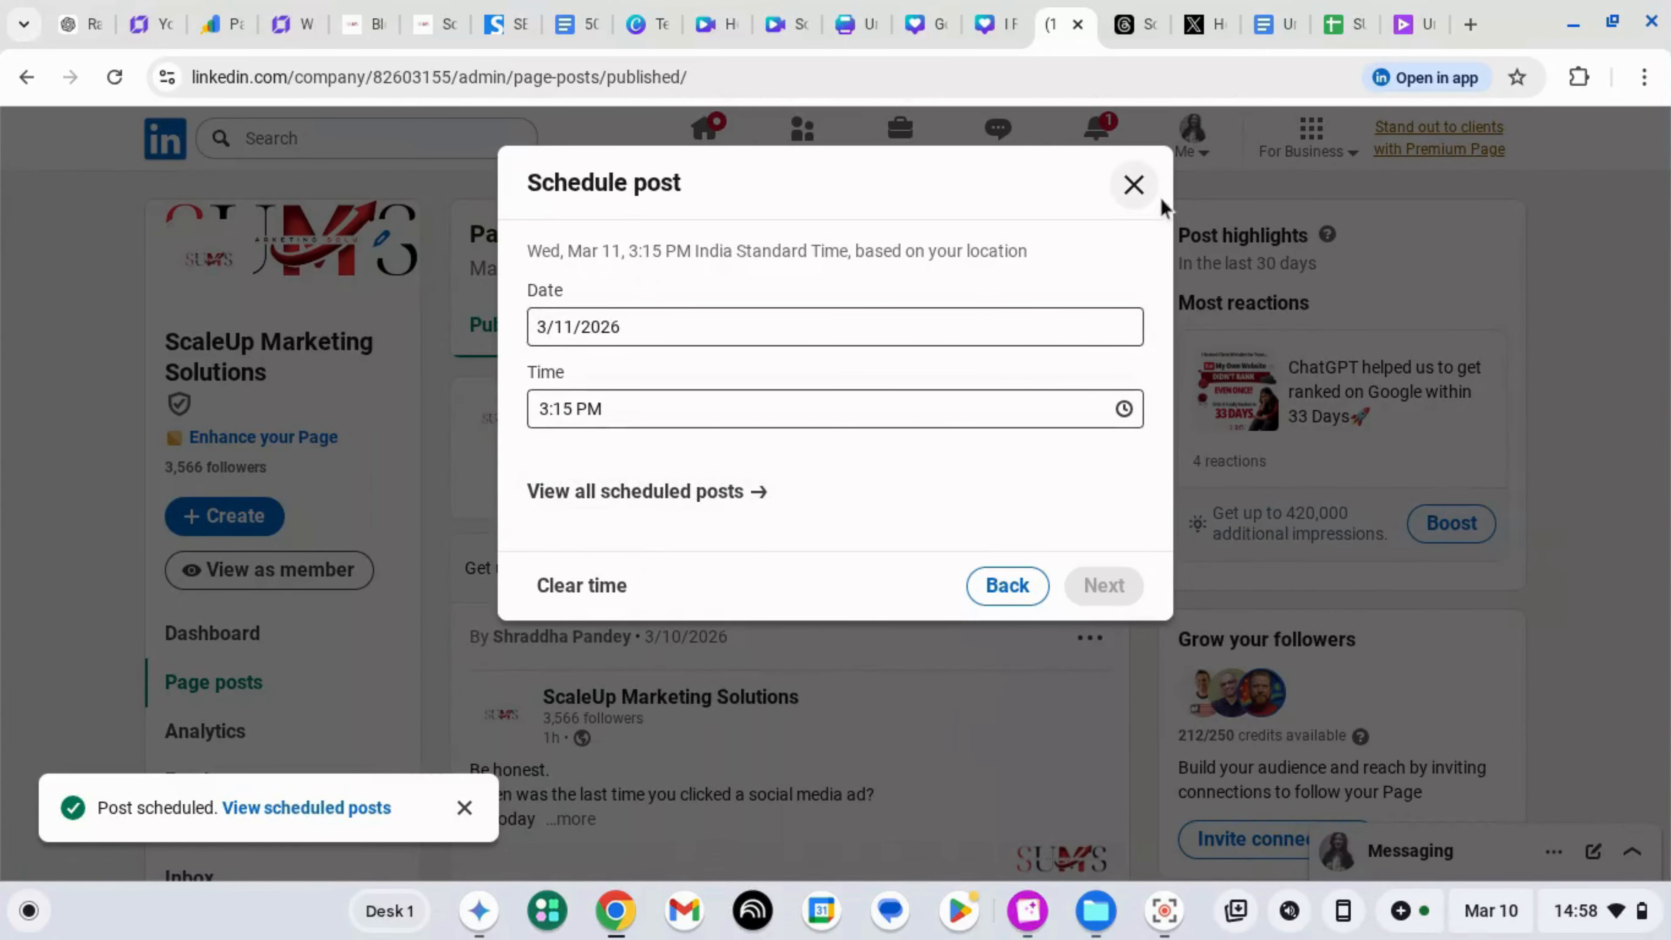
{"action": "left_click", "coordinate": [1134, 191]}
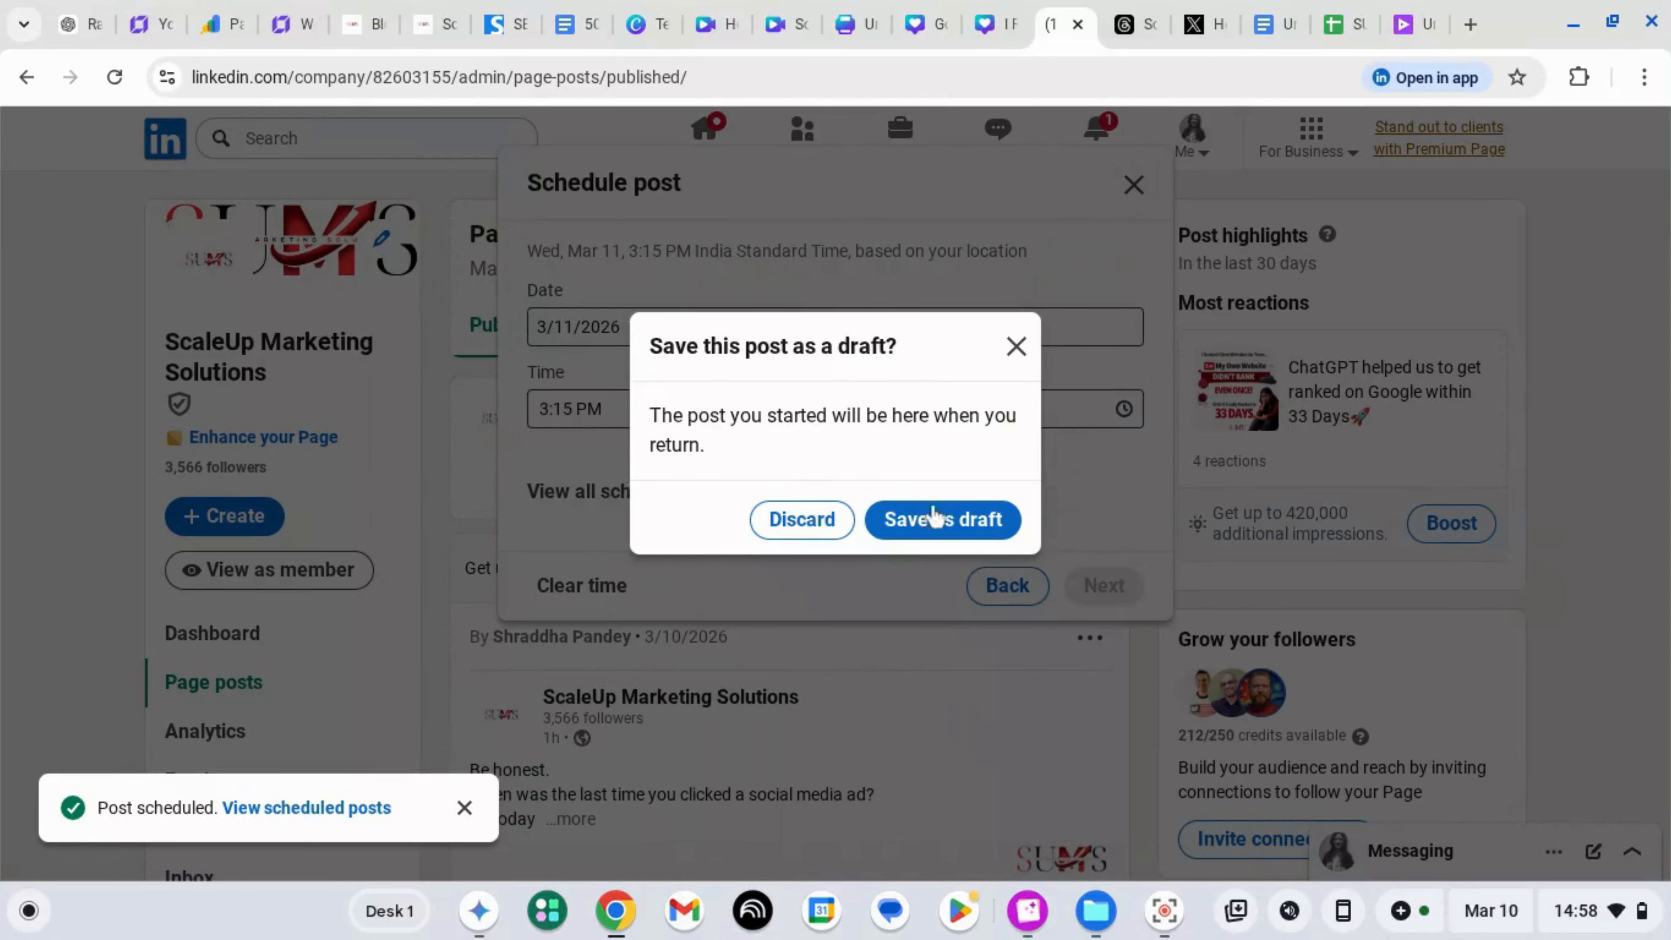
{"action": "left_click", "coordinate": [944, 527]}
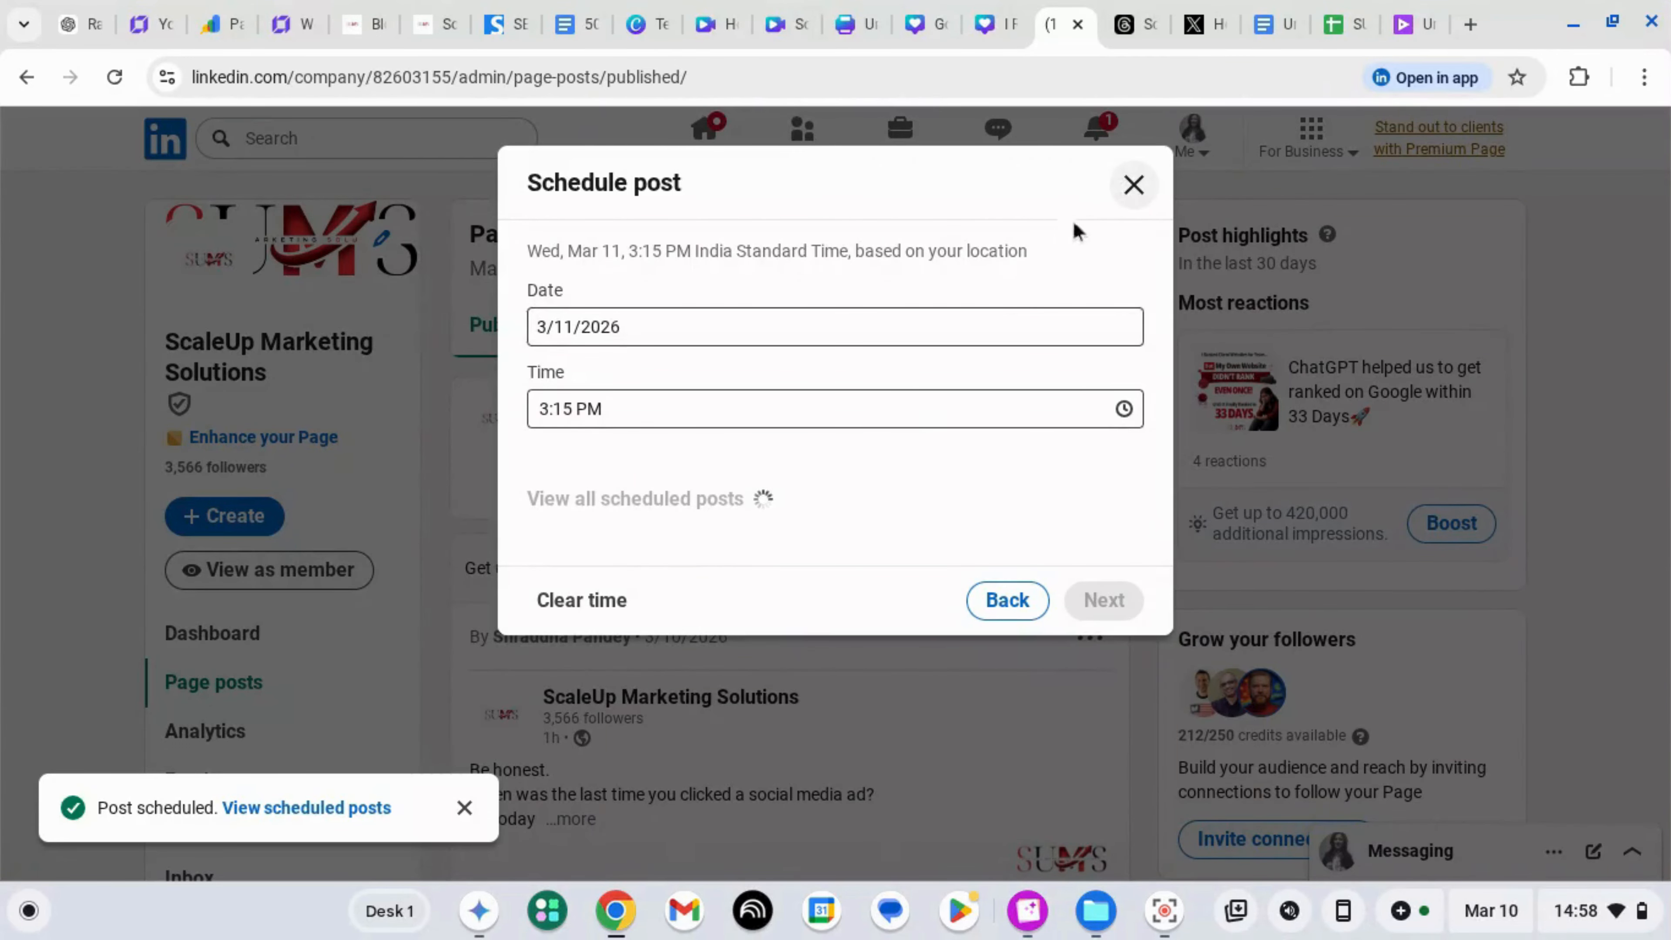
{"action": "left_click", "coordinate": [1123, 194]}
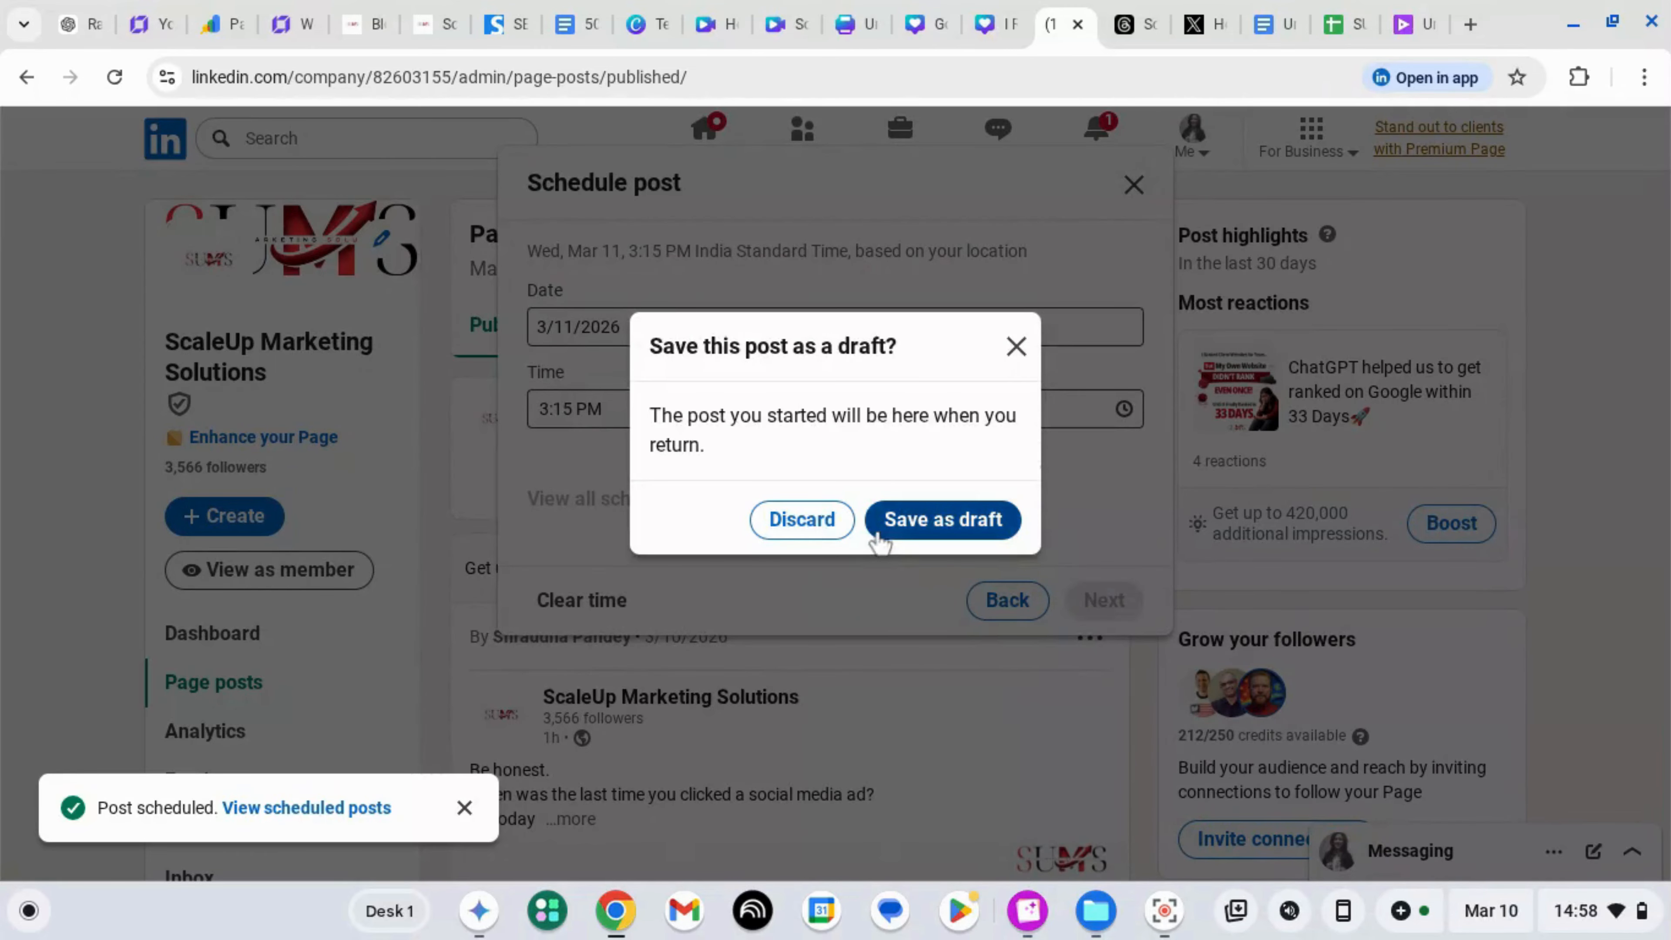
{"action": "left_click", "coordinate": [802, 519]}
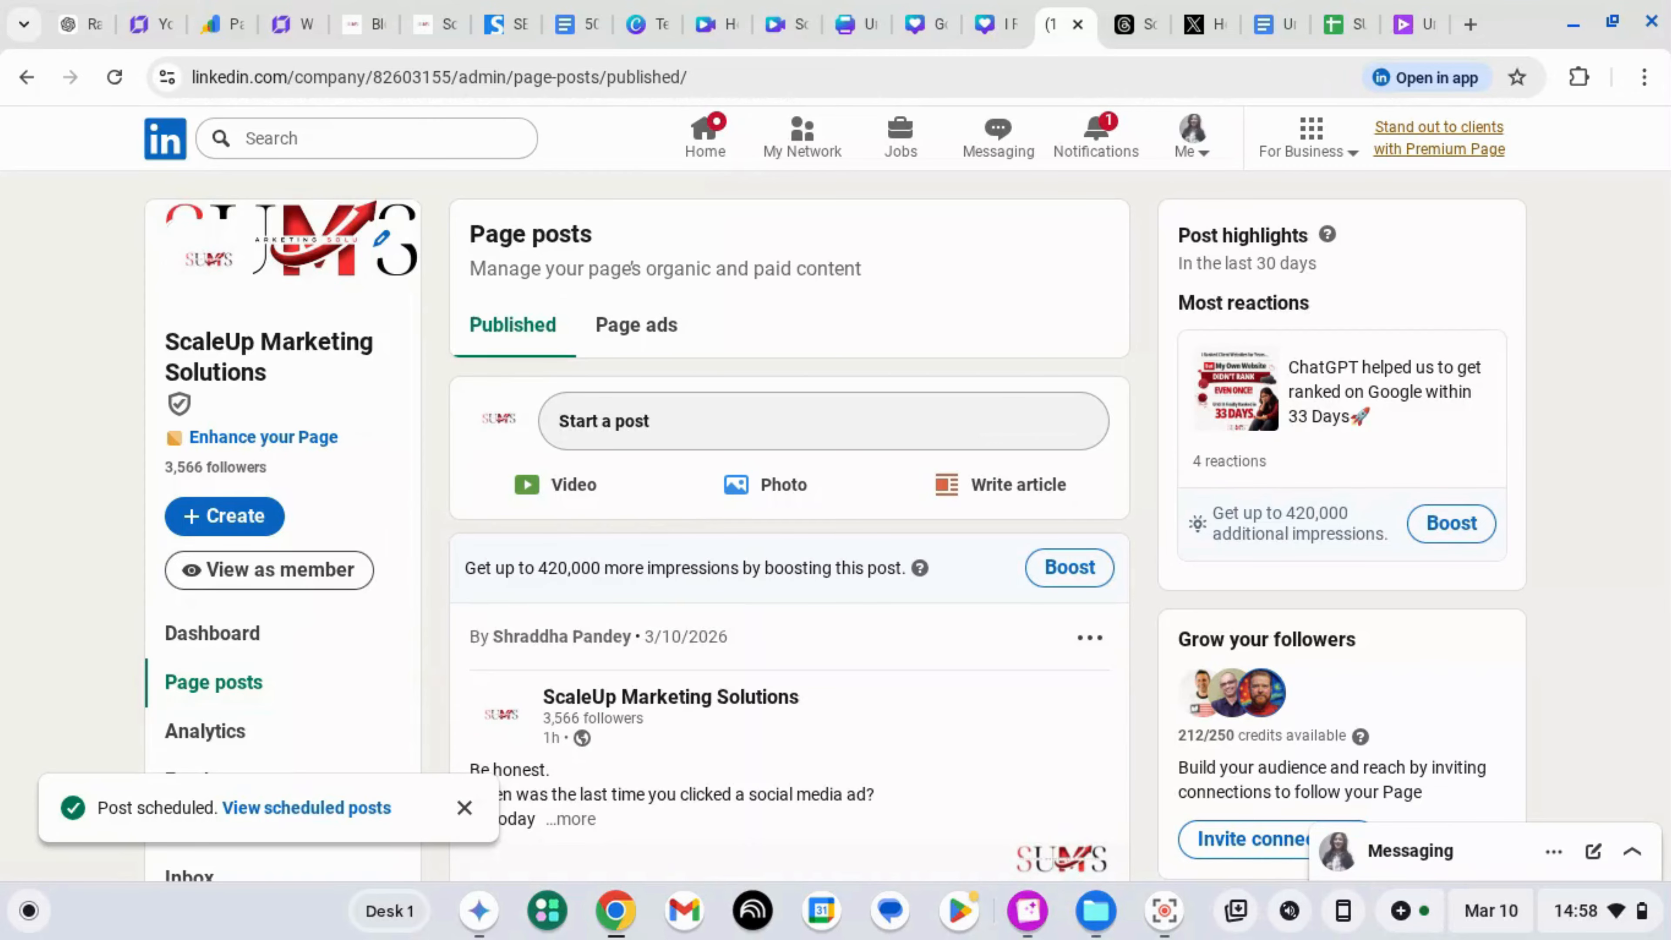
- View the company page's scheduled posts through the schedule settings of a new post, then close the list
{"action": "left_click", "coordinate": [736, 428]}
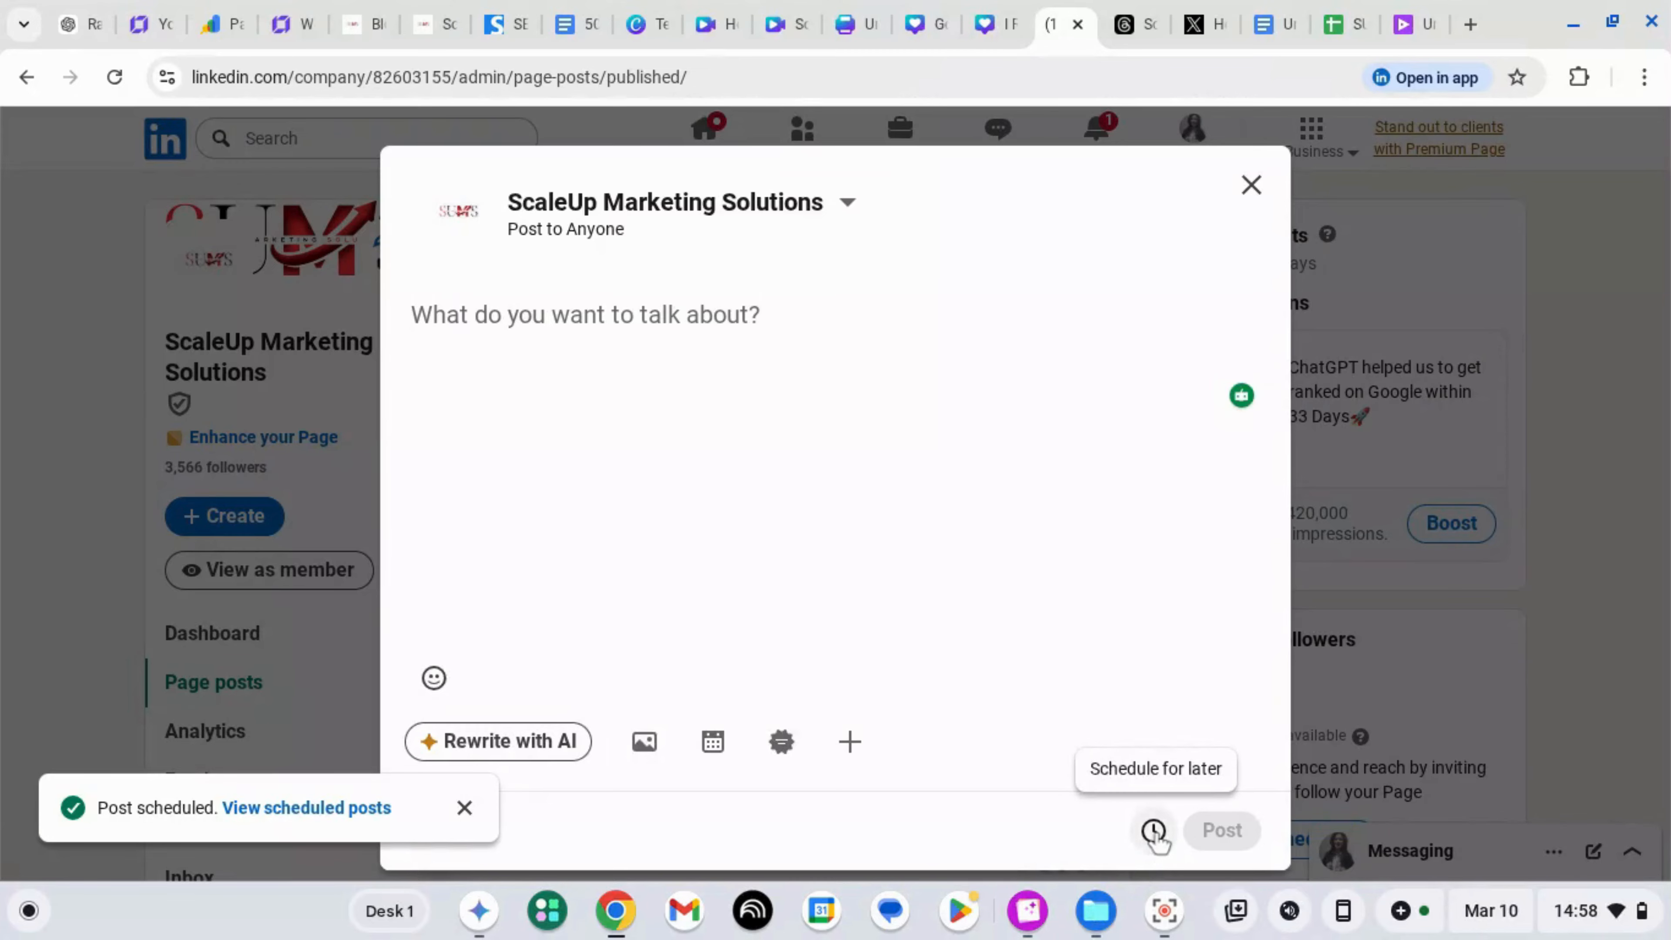
{"action": "left_click", "coordinate": [1153, 831]}
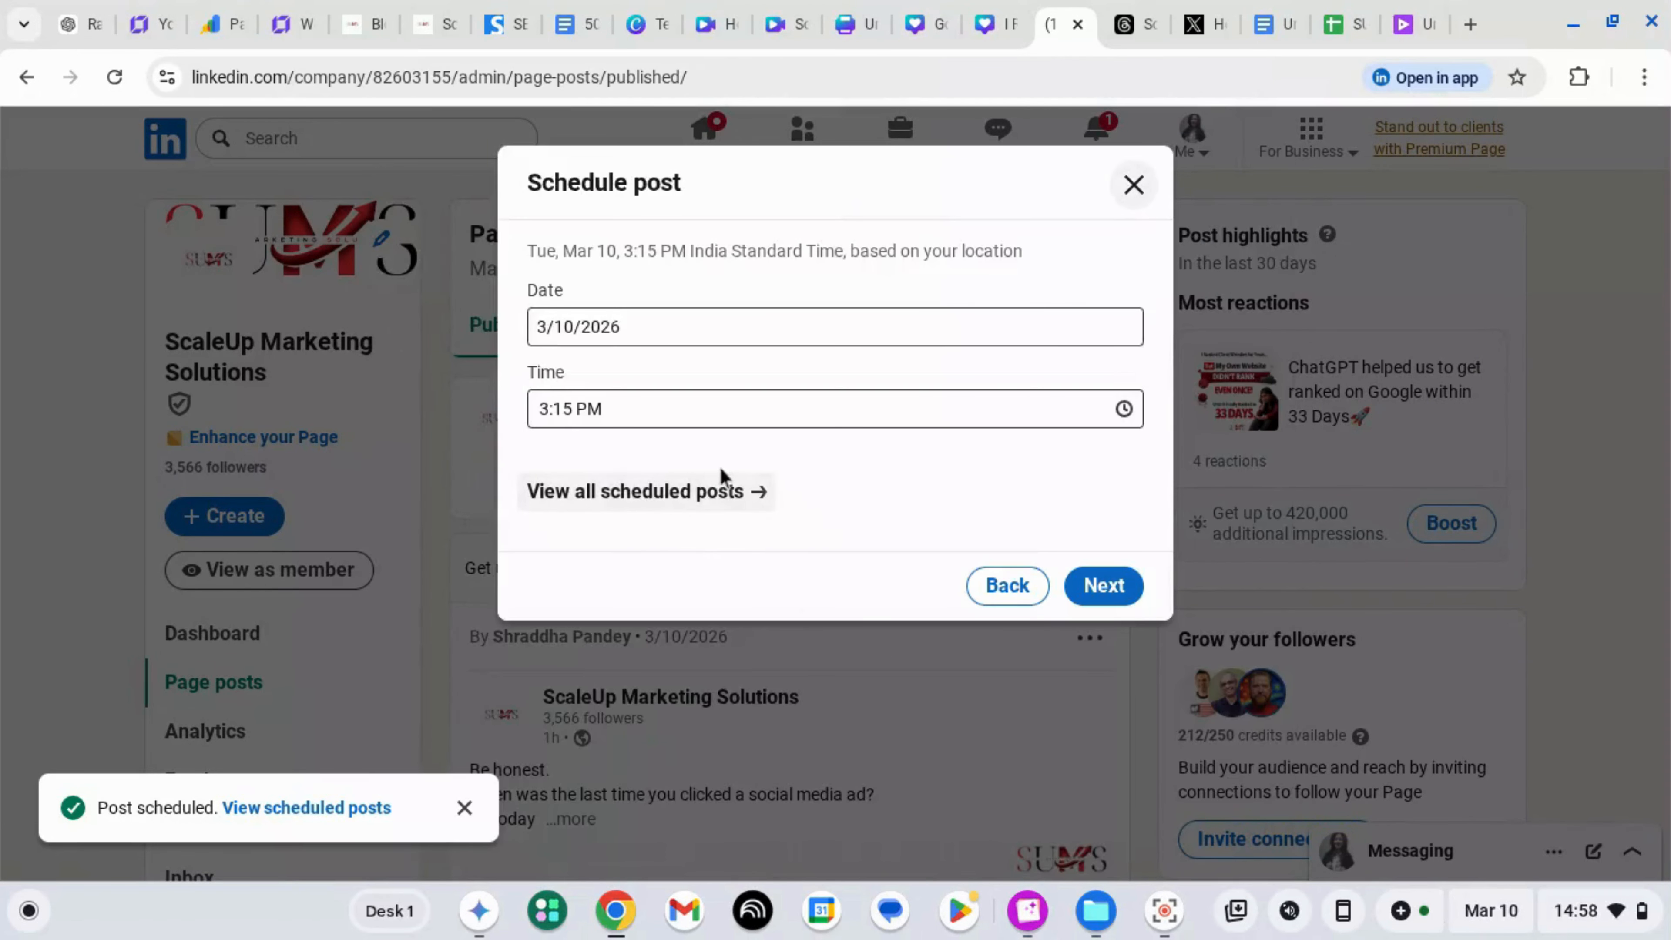
{"action": "left_click", "coordinate": [632, 494]}
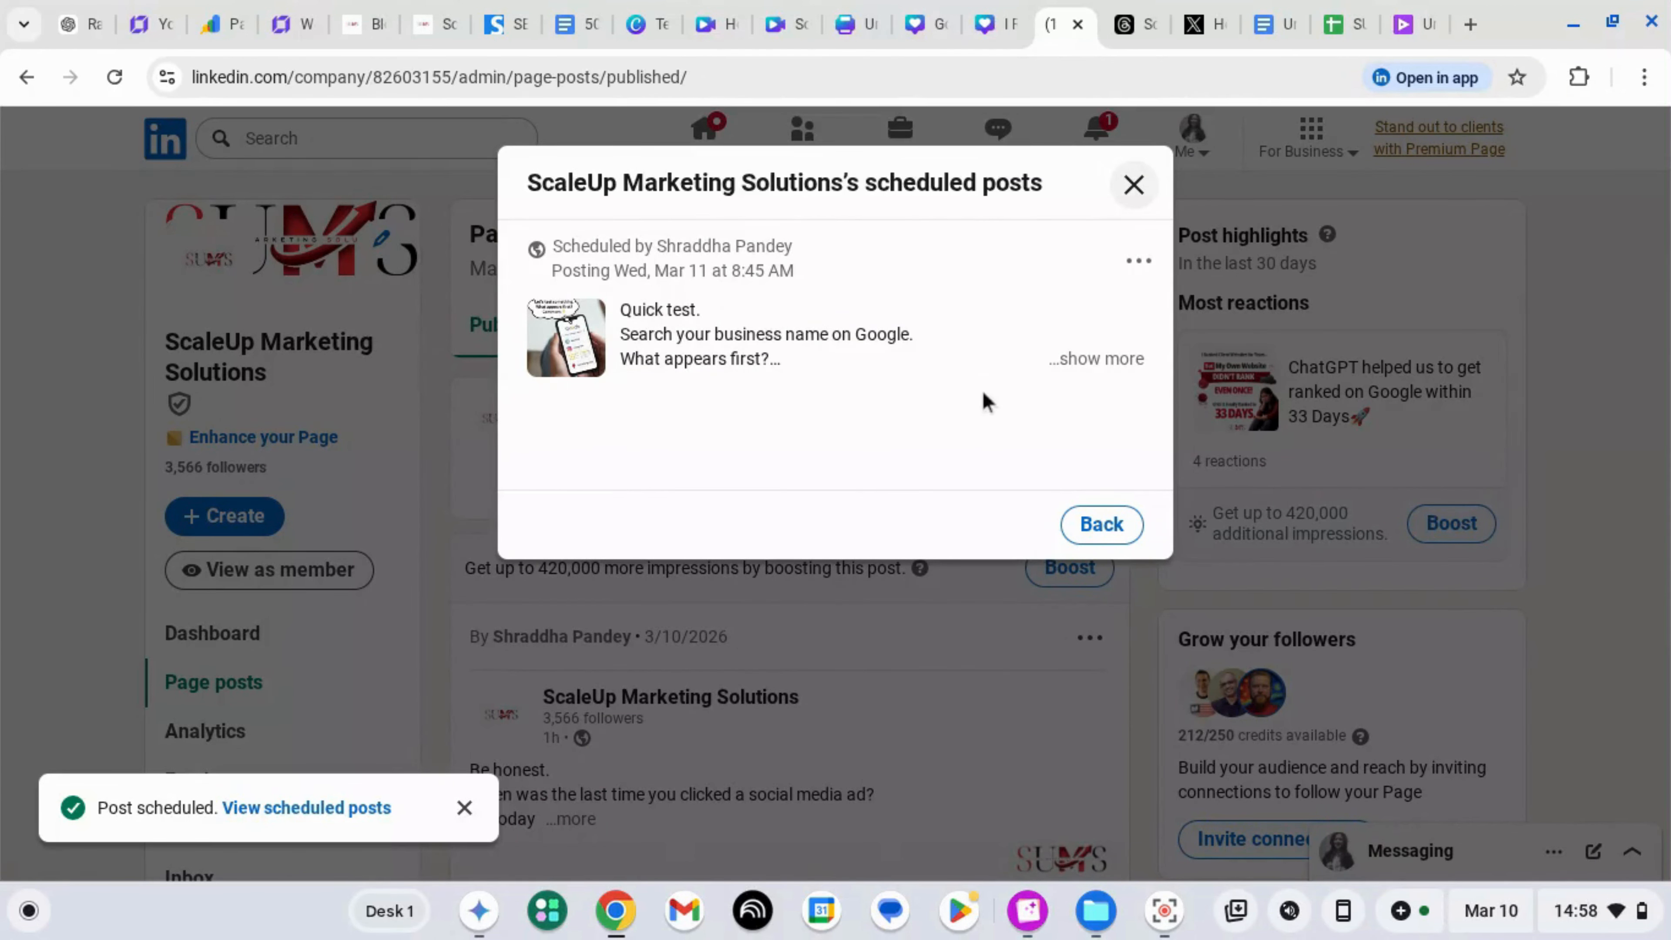
{"action": "left_click", "coordinate": [1133, 185]}
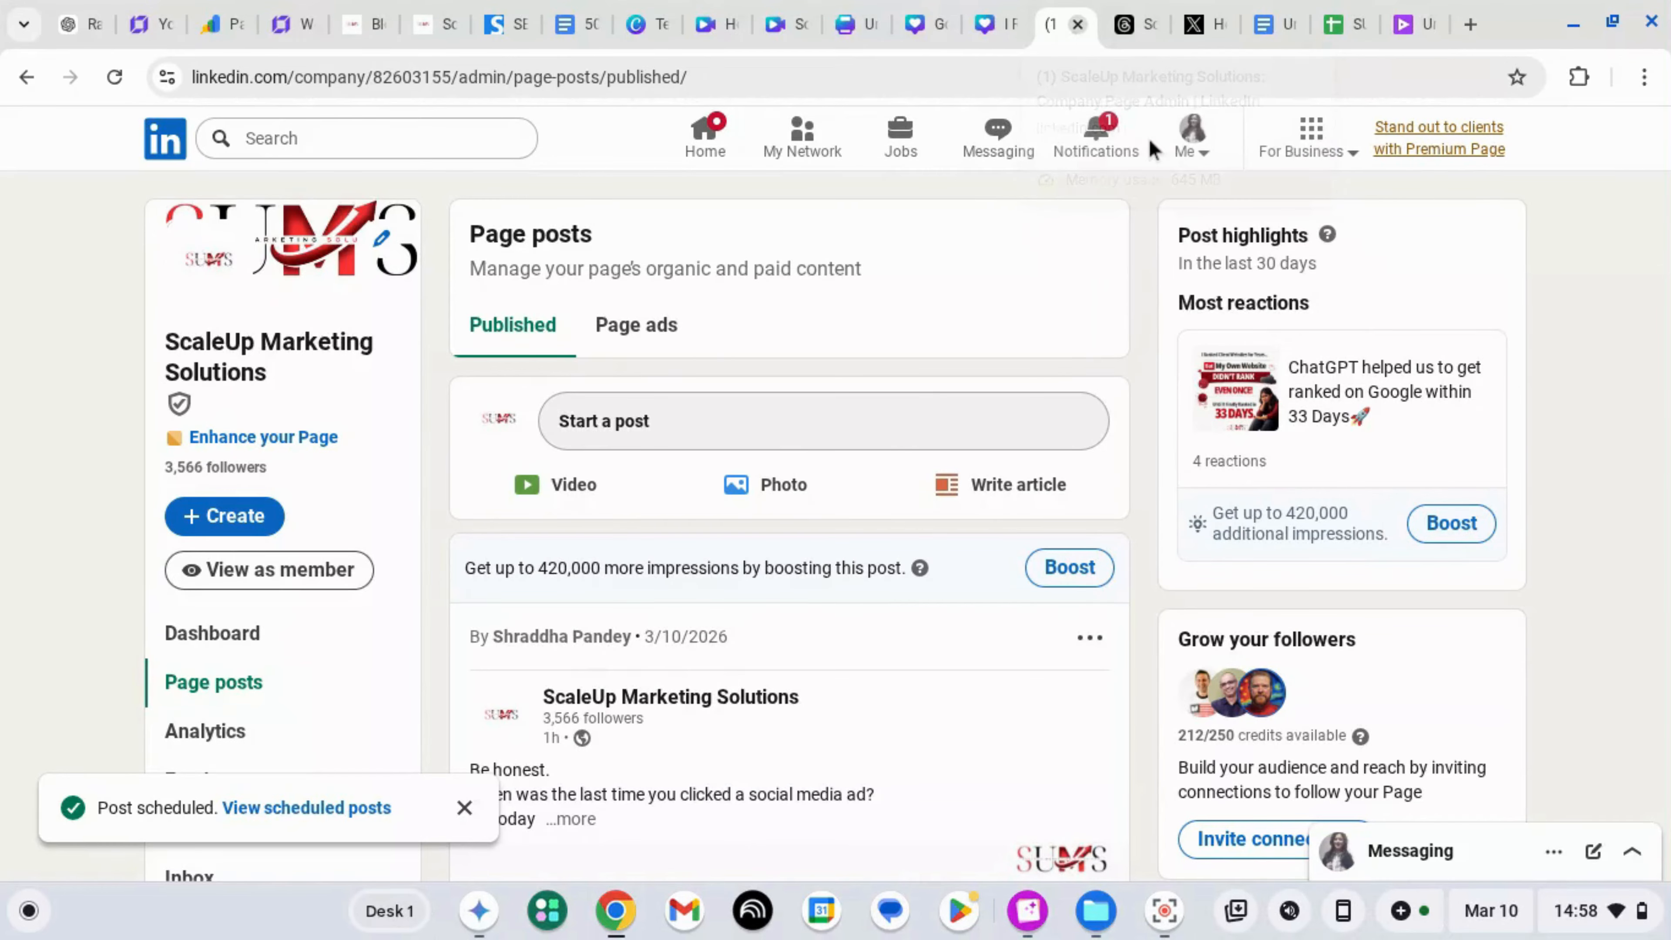
- Close LinkedIn and start a new Threads post with the copied "Quick test." caption, without the website link preview
{"action": "key", "text": "ctrl+w"}
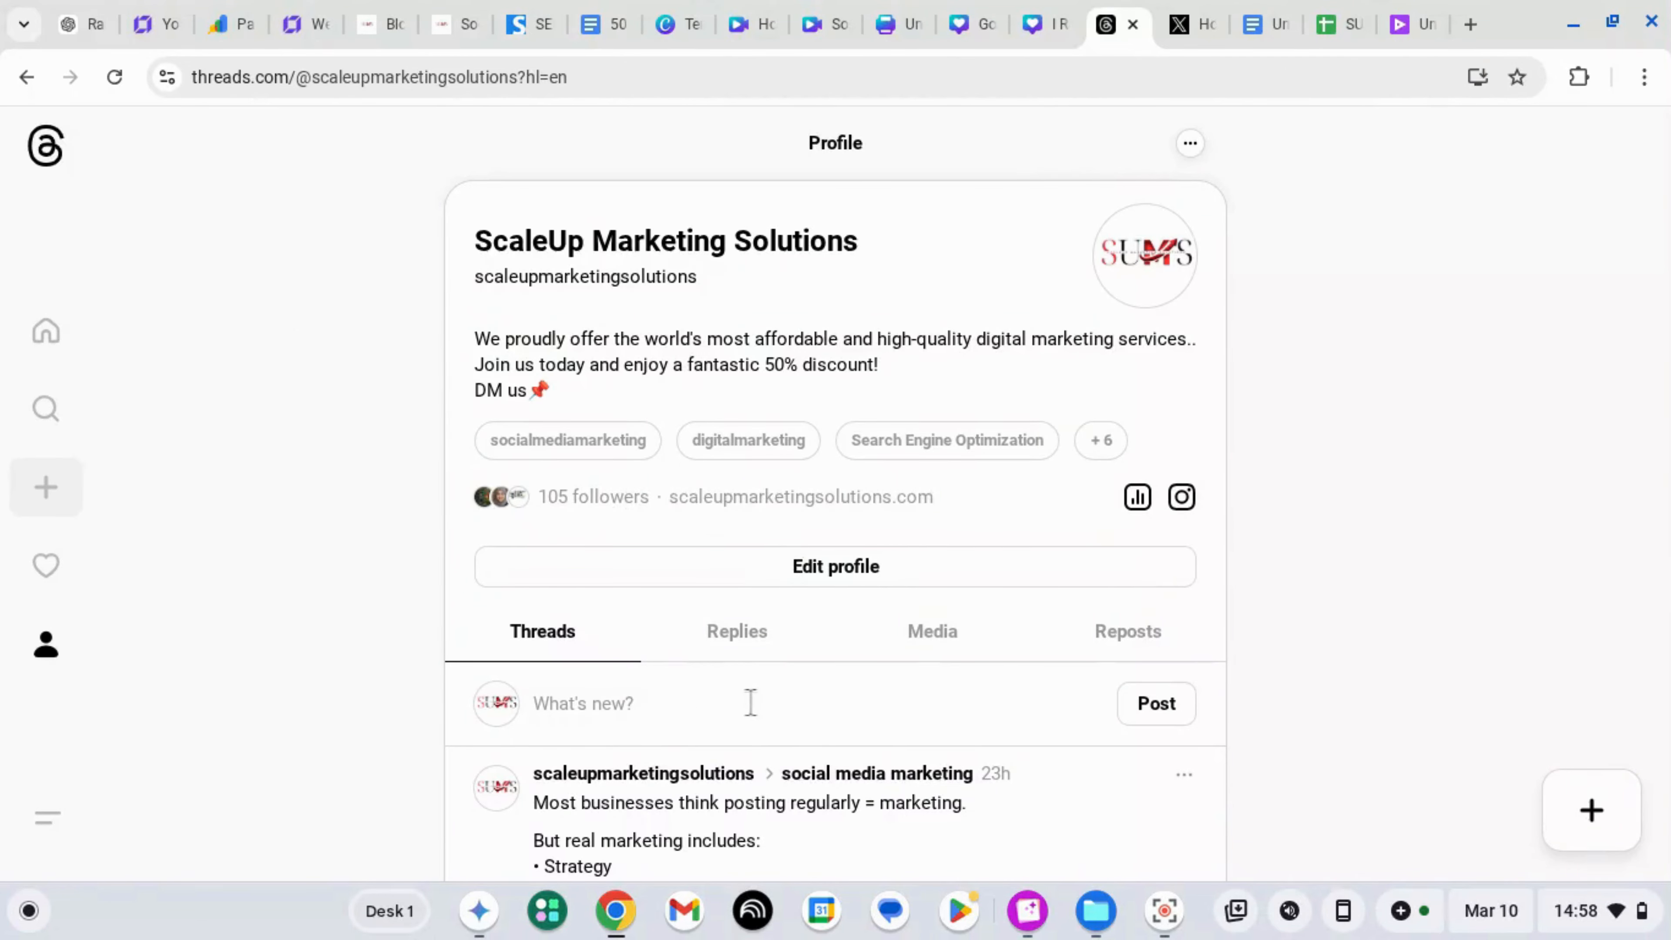
{"action": "left_click", "coordinate": [644, 703]}
{"action": "key", "text": "ctrl+v"}
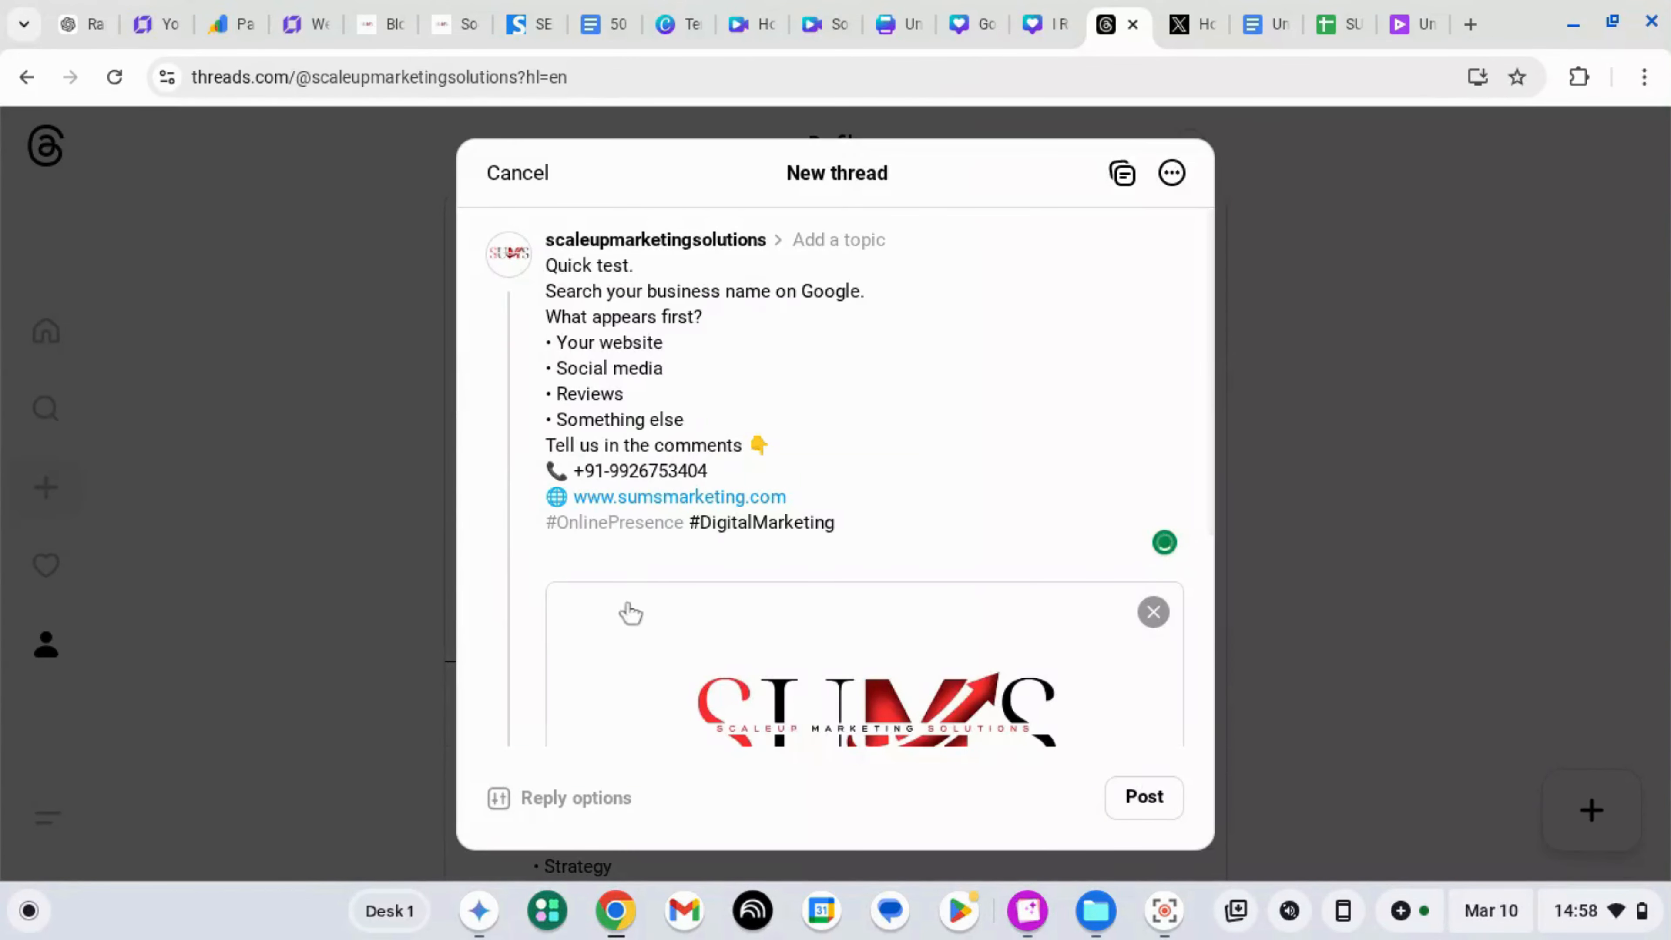
{"action": "left_click", "coordinate": [1153, 612]}
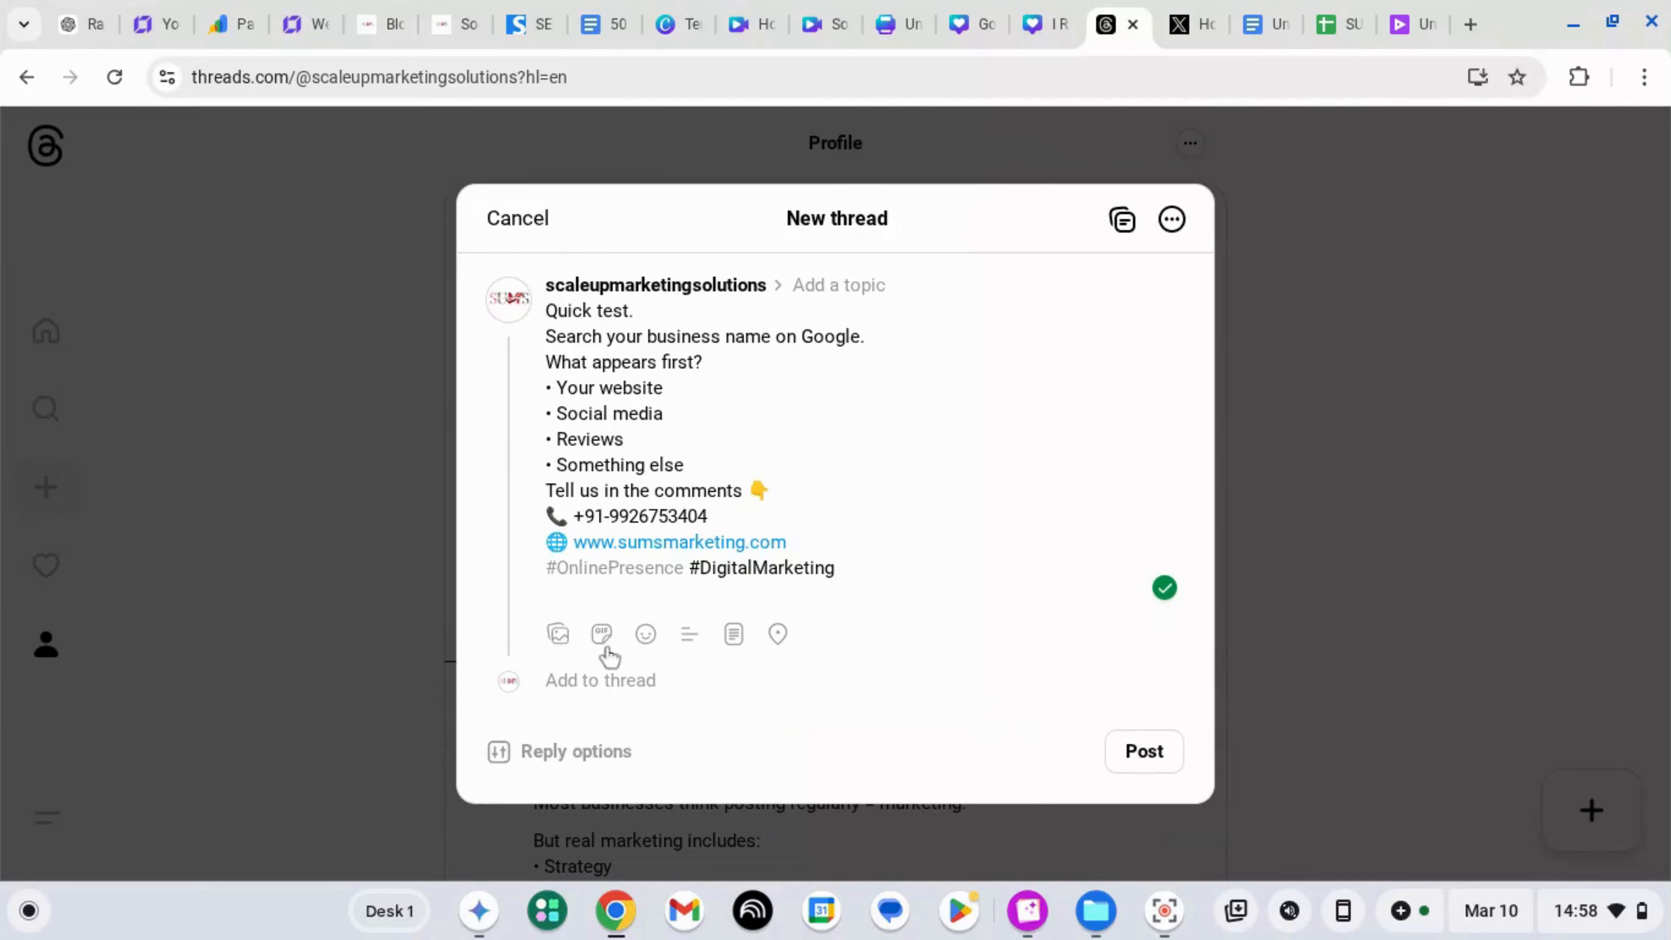
- Attach the Google Ranking image from the recent image files to the new thread
{"action": "left_click", "coordinate": [559, 637]}
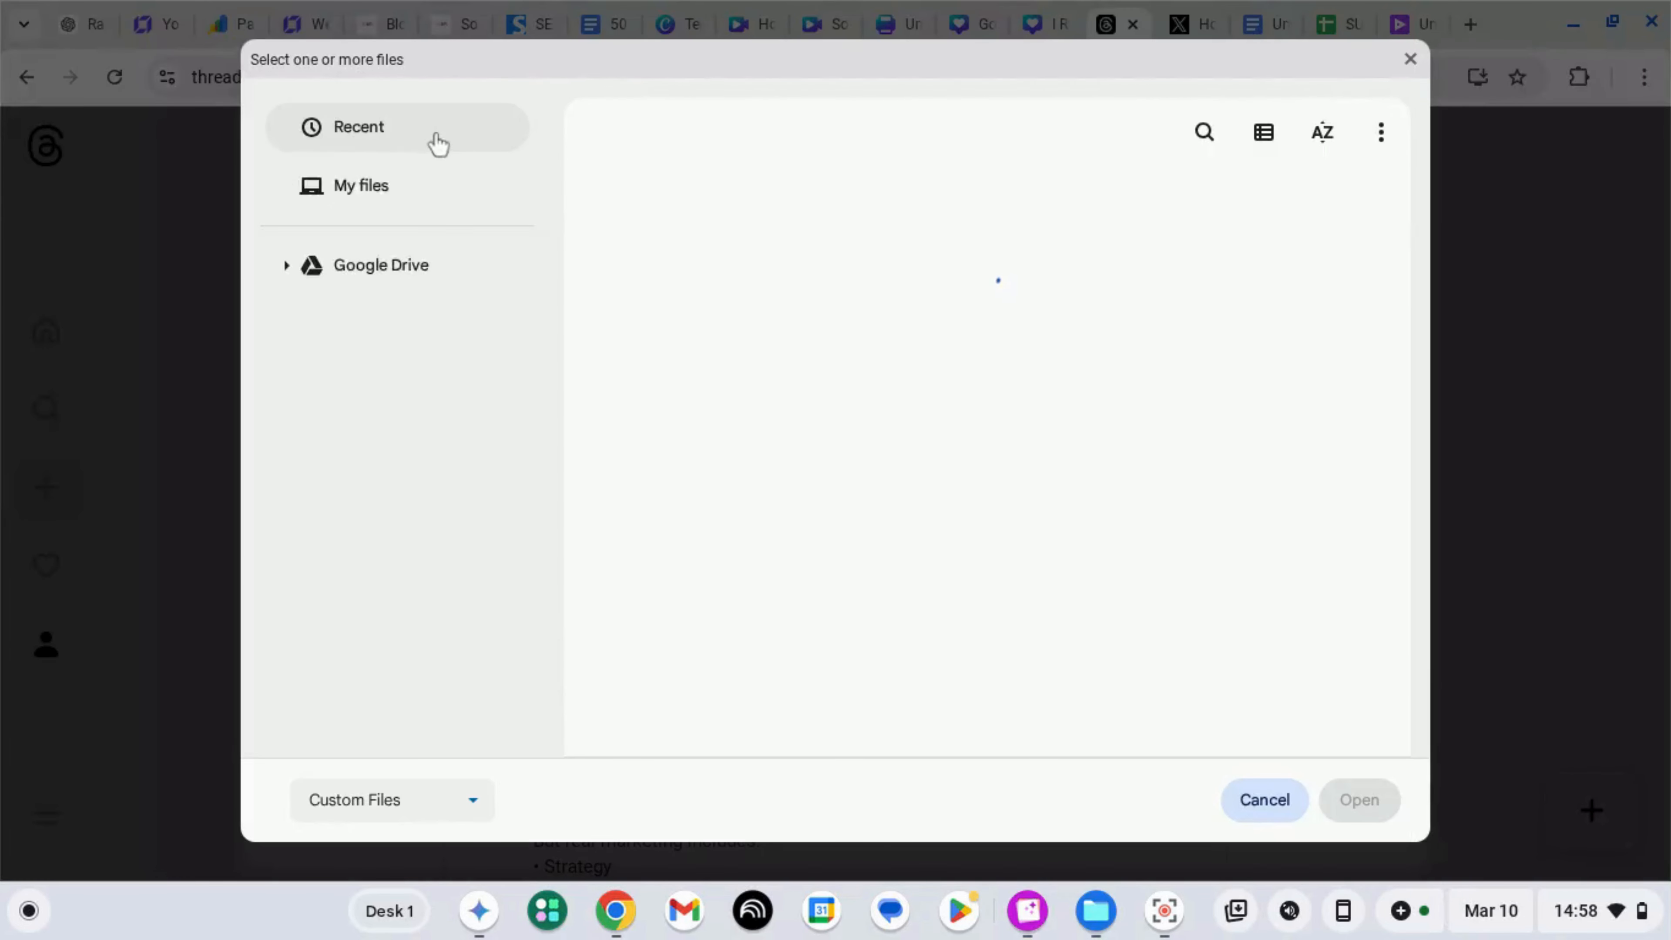
{"action": "left_click", "coordinate": [431, 142]}
{"action": "left_click", "coordinate": [901, 211]}
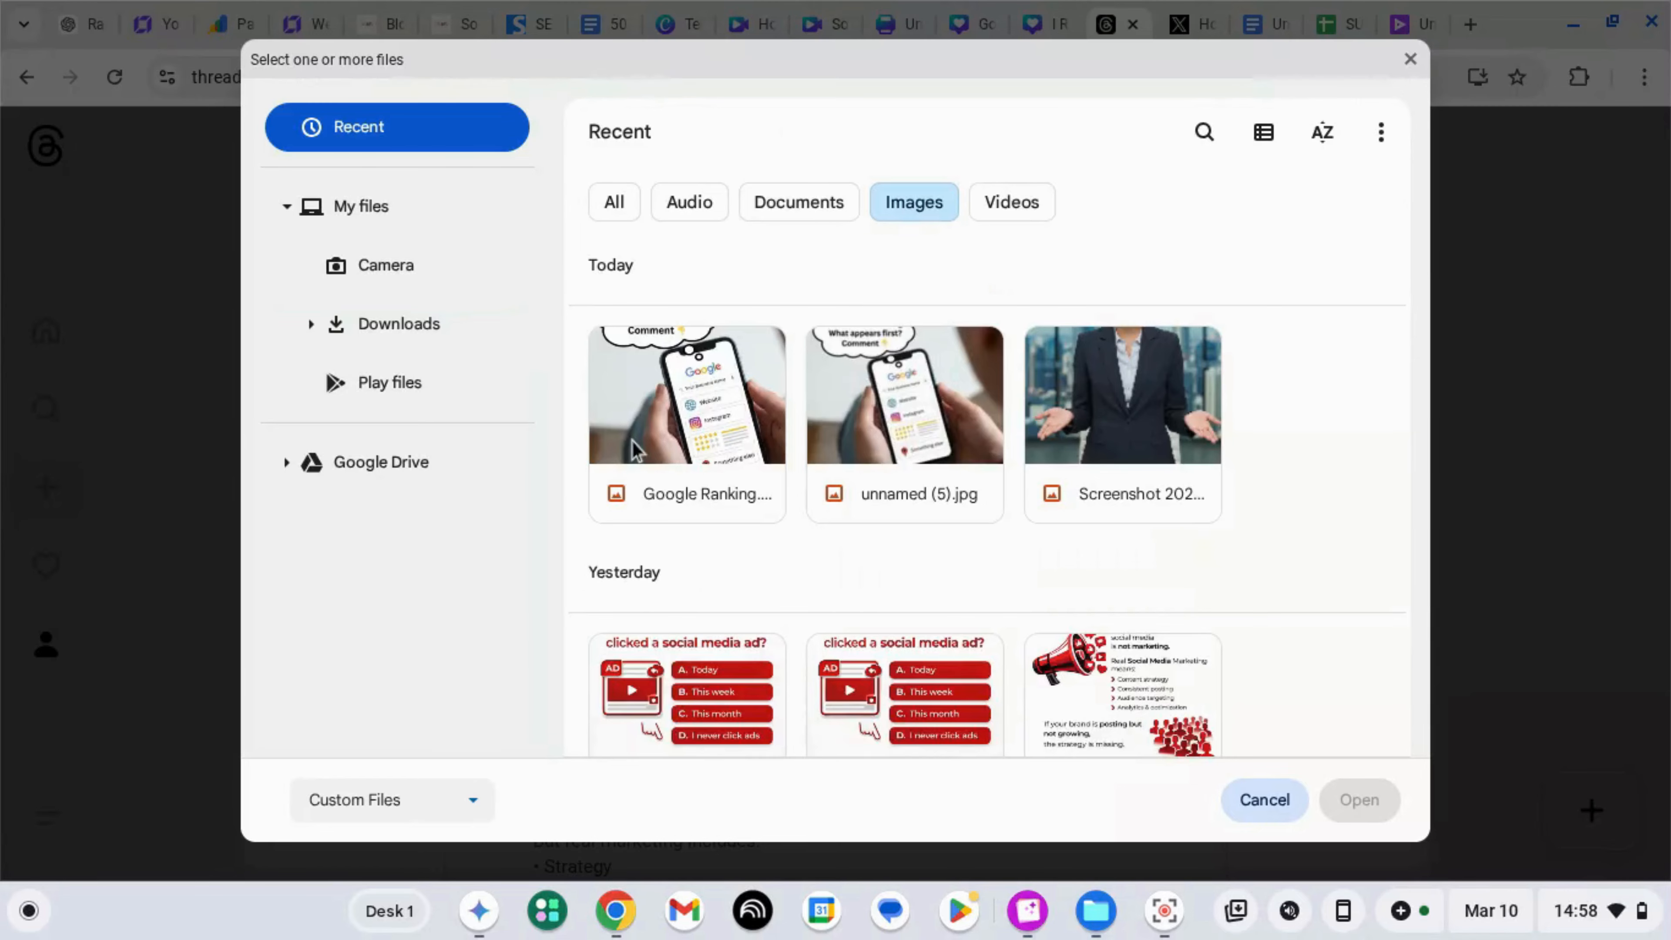
{"action": "left_click", "coordinate": [632, 442]}
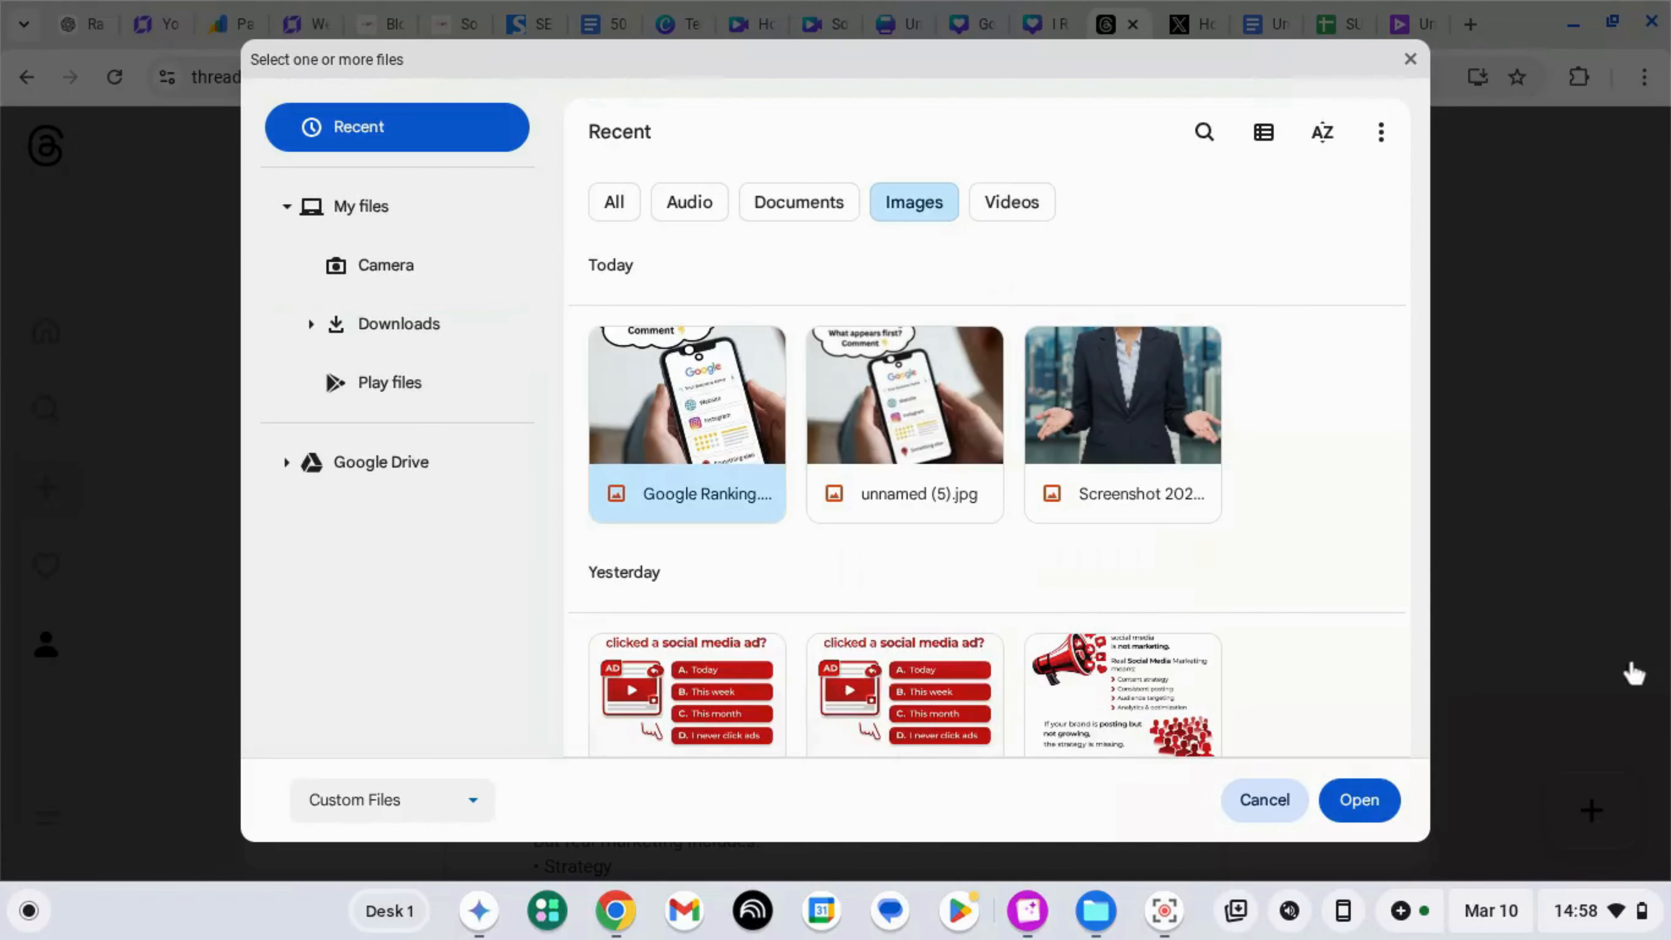
{"action": "left_click", "coordinate": [1359, 800]}
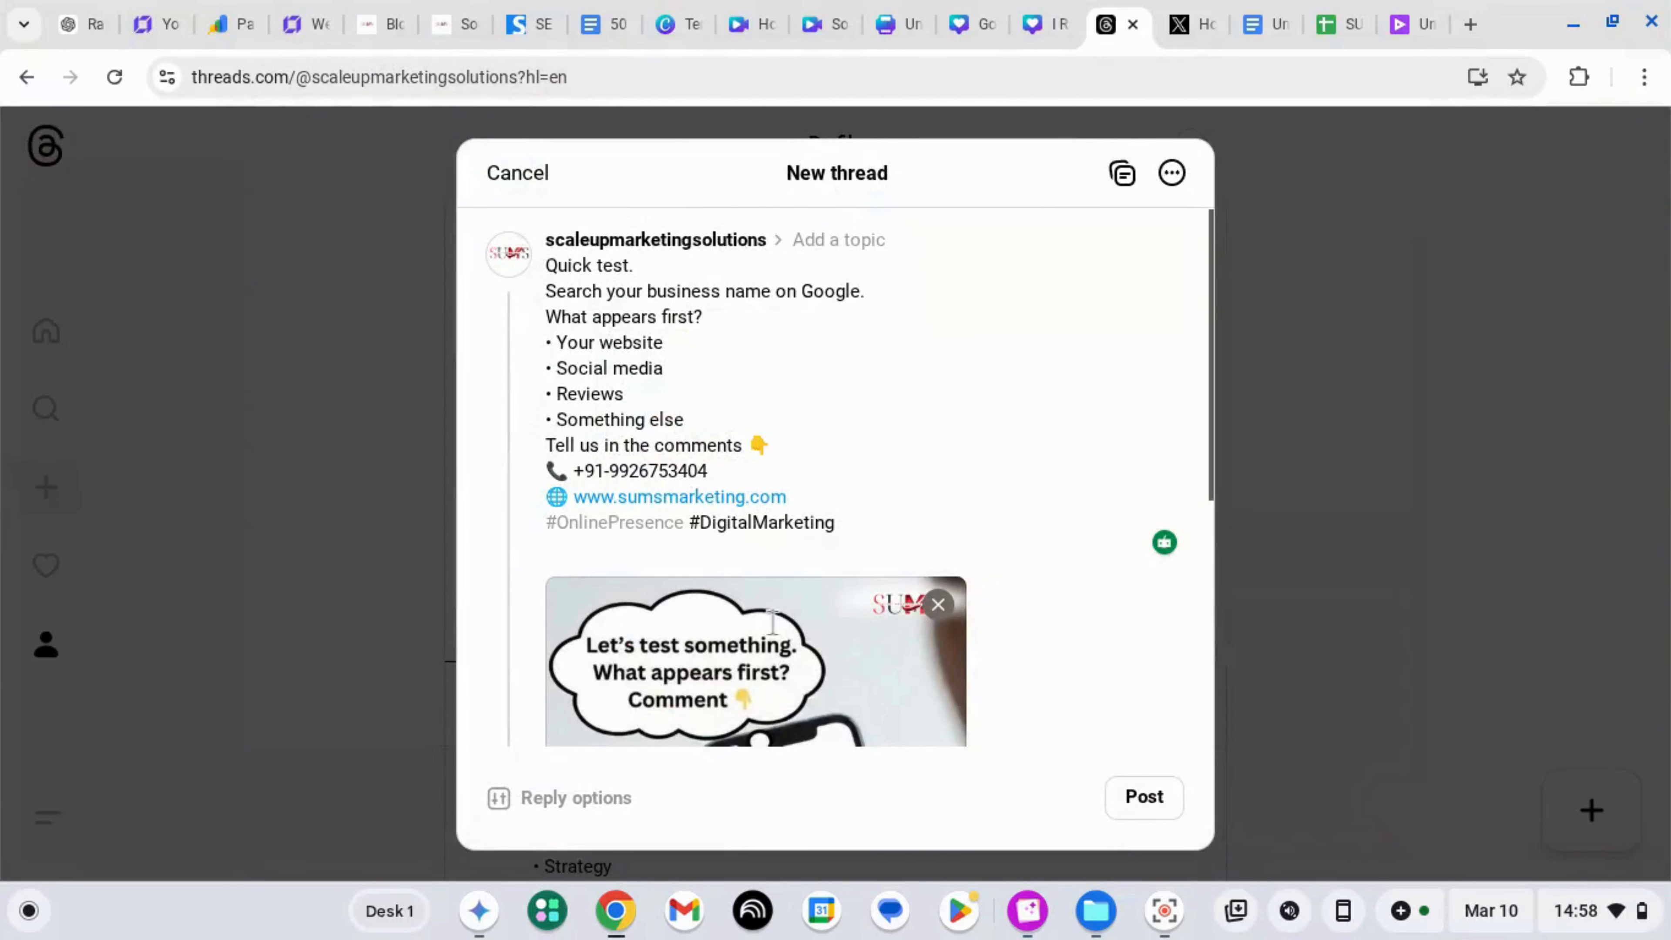
- Set the thread's schedule to March 11, 2026 at 19:00
{"action": "scroll", "coordinate": [954, 537], "scroll_direction": "down", "scroll_amount": 5}
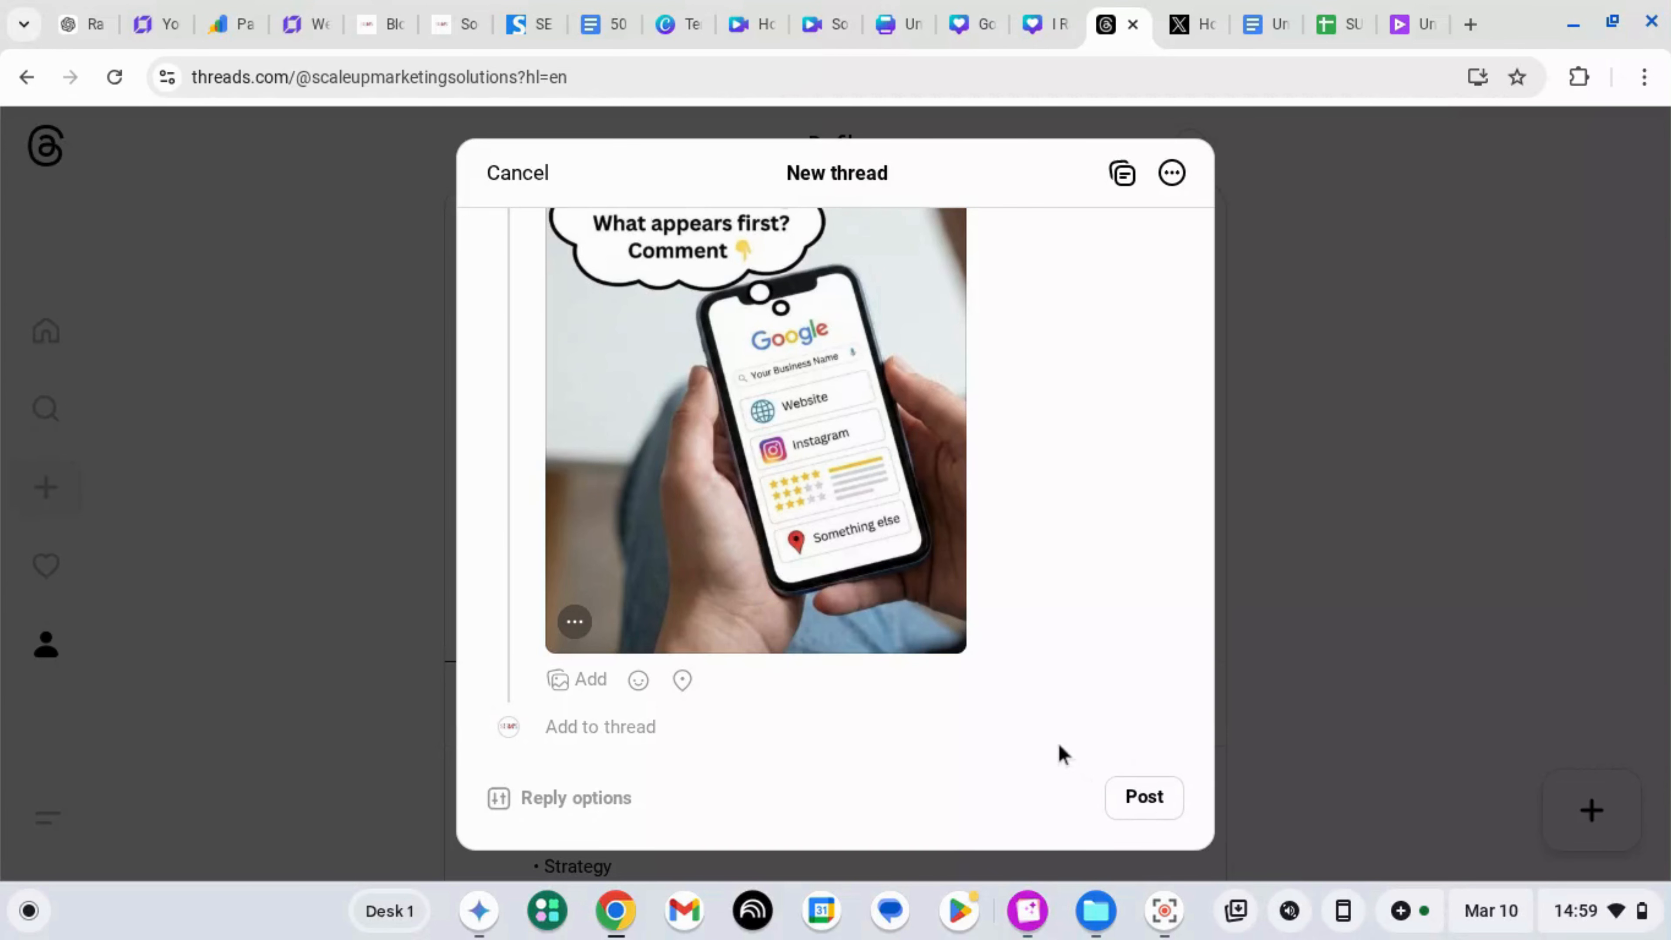
{"action": "left_click", "coordinate": [1172, 175]}
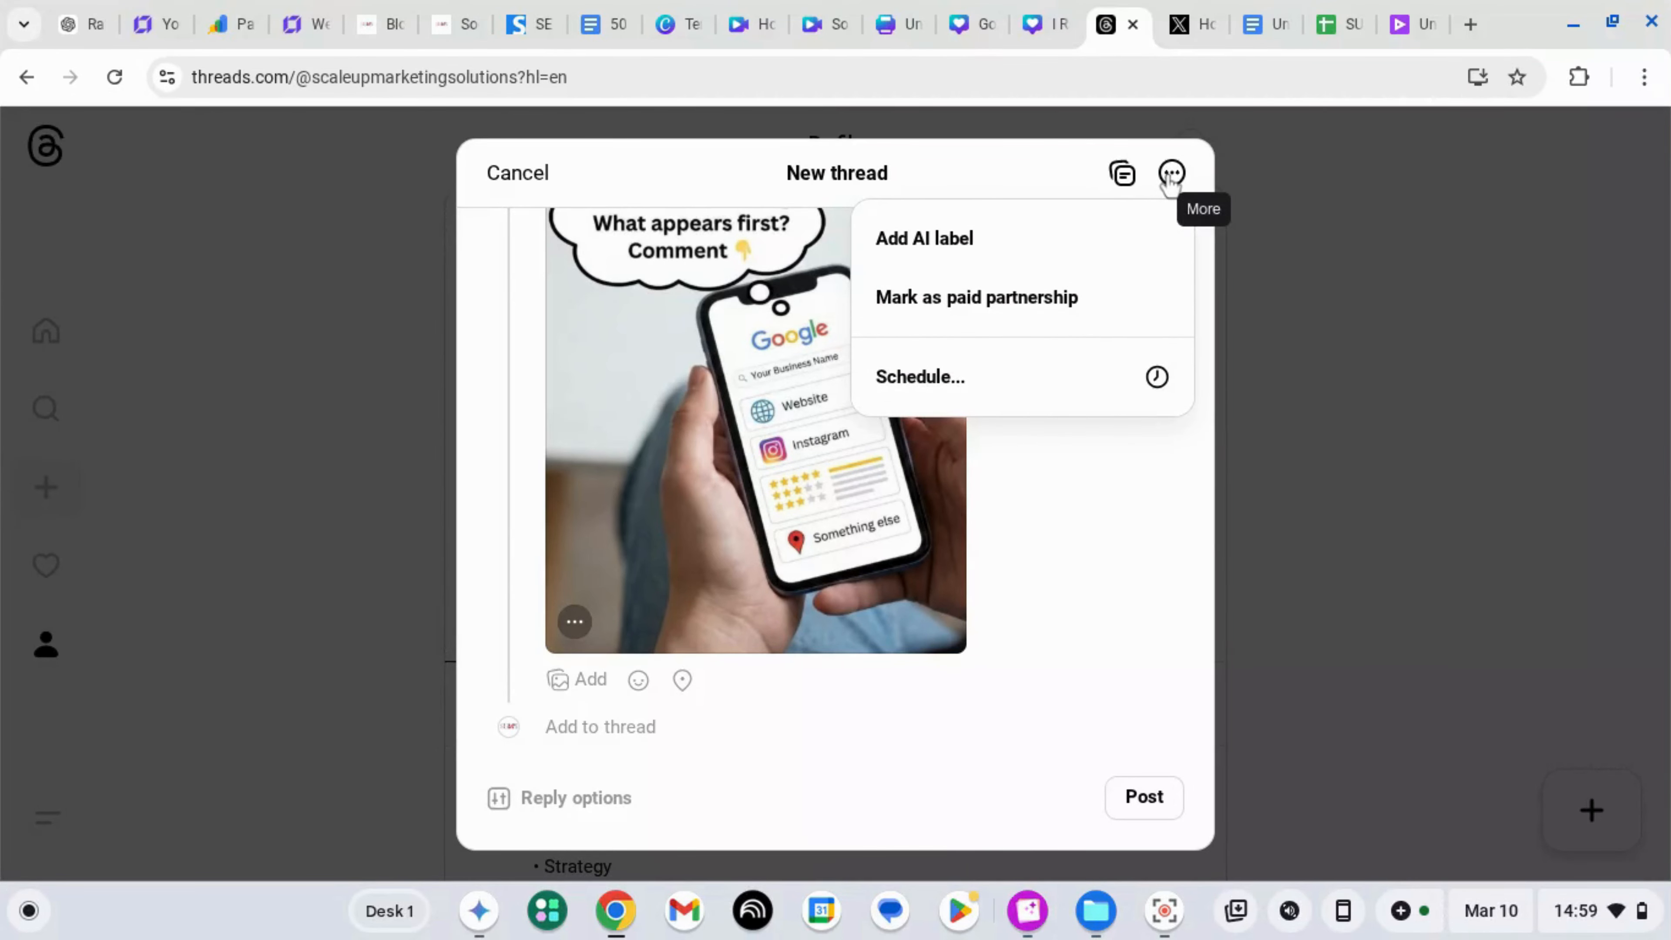
{"action": "left_click", "coordinate": [996, 393]}
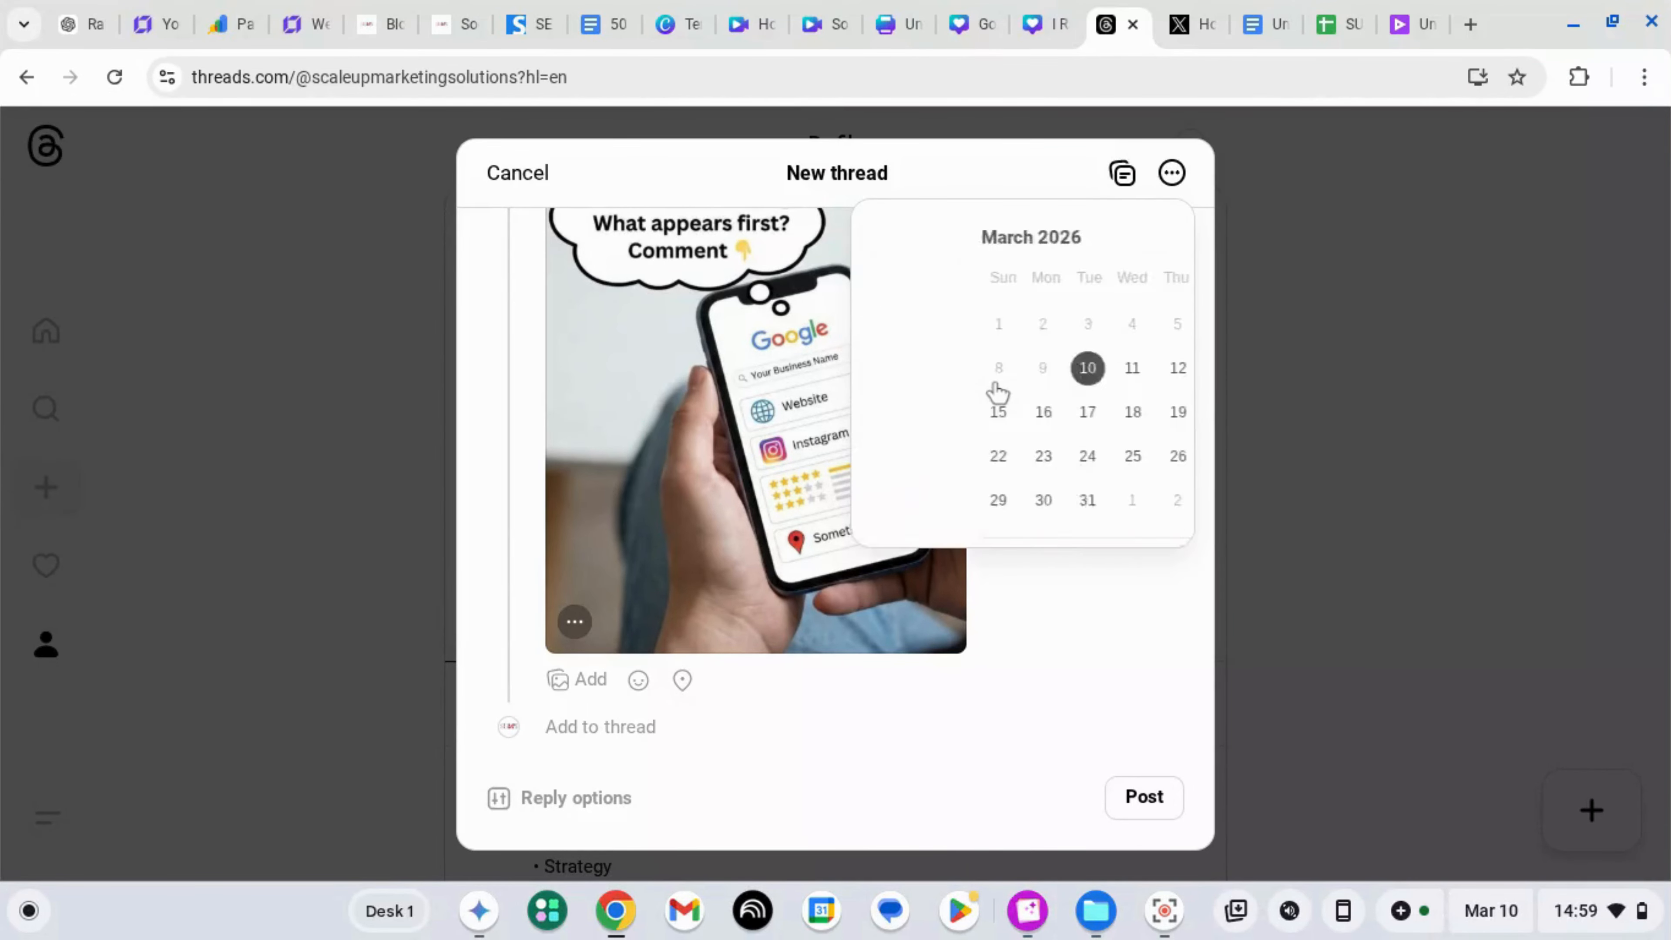
{"action": "left_click", "coordinate": [1023, 379]}
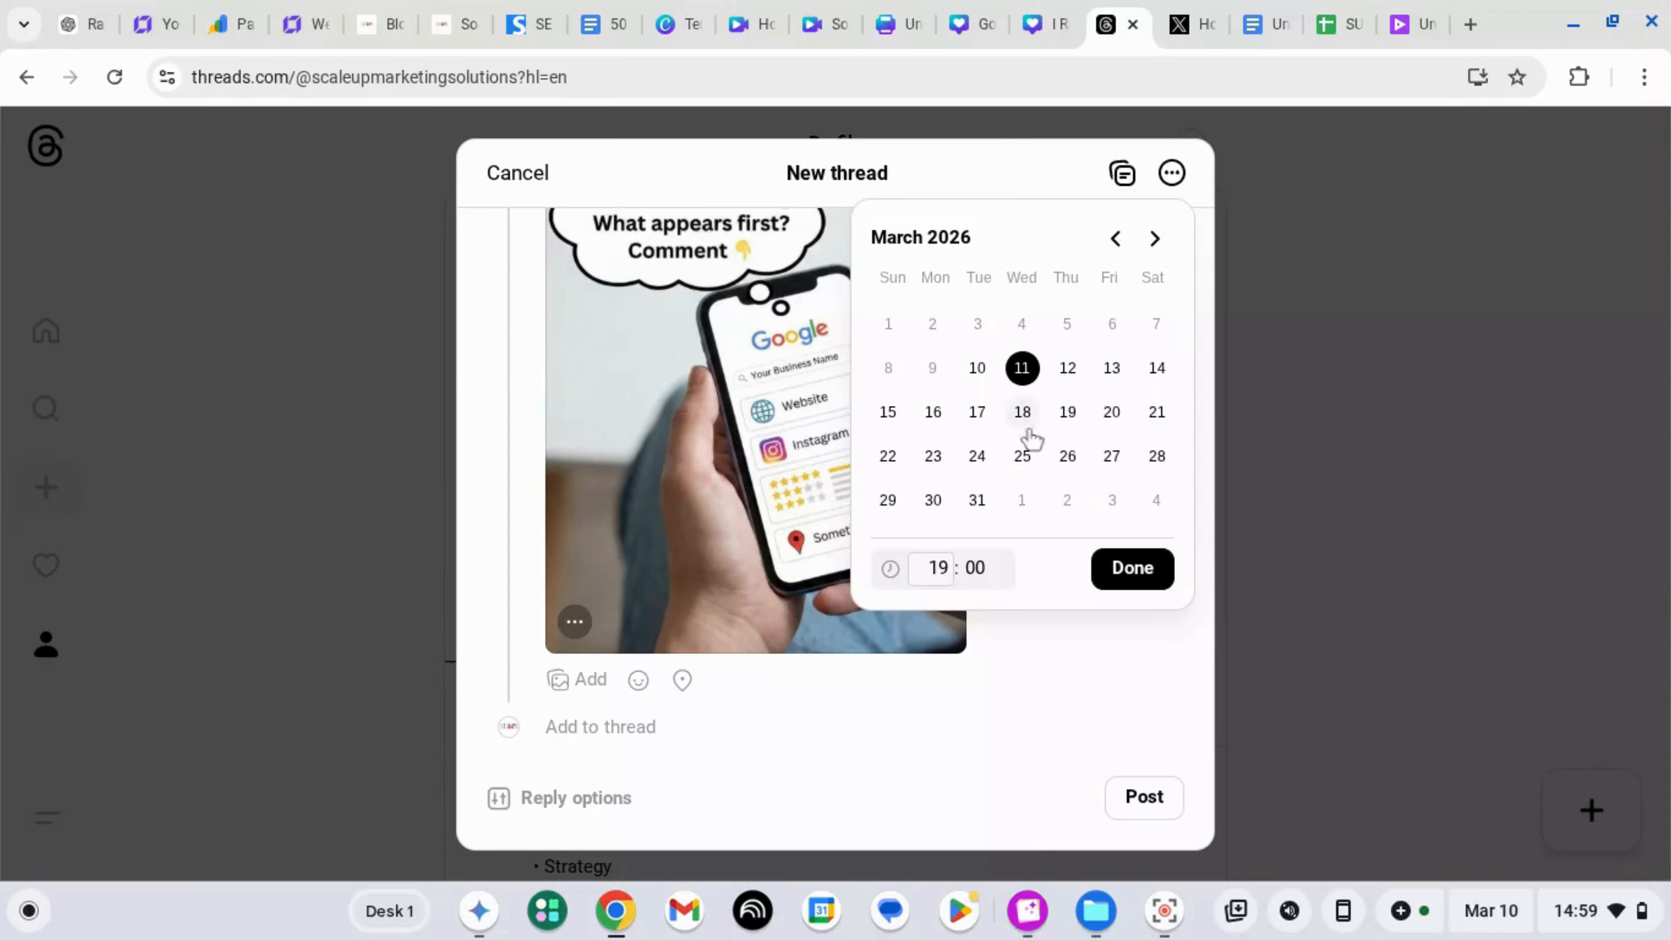
{"action": "left_click", "coordinate": [1119, 575]}
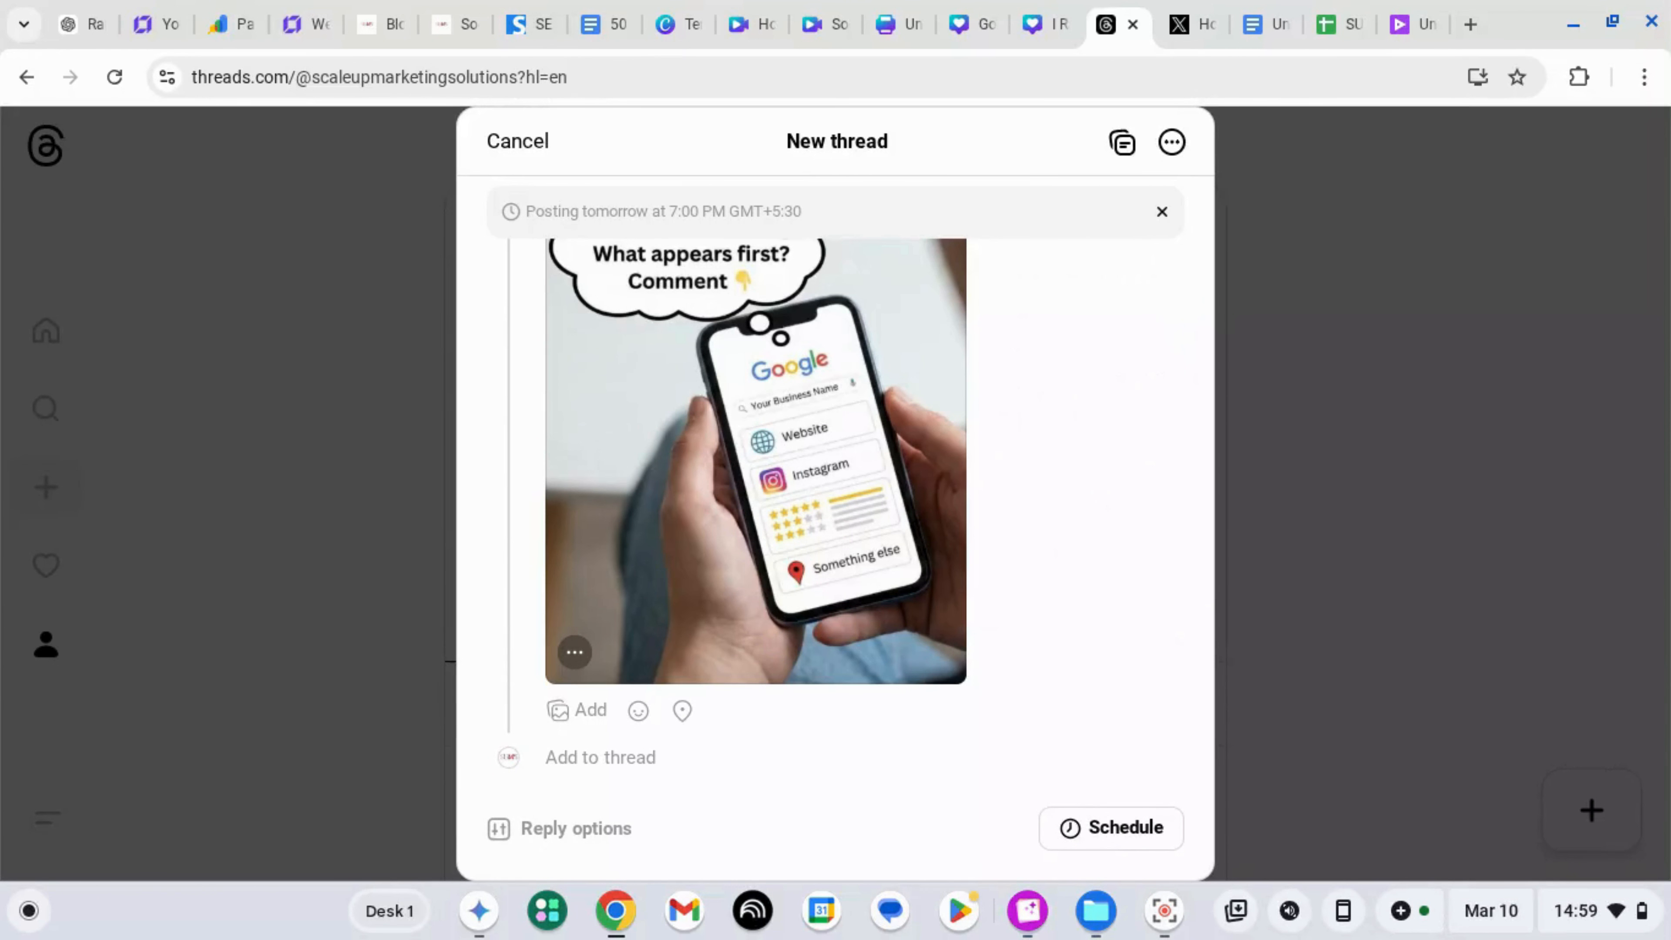
- Remove the schedule from the new thread and save the thread to drafts
{"action": "left_click", "coordinate": [1172, 142]}
{"action": "left_click", "coordinate": [1040, 375]}
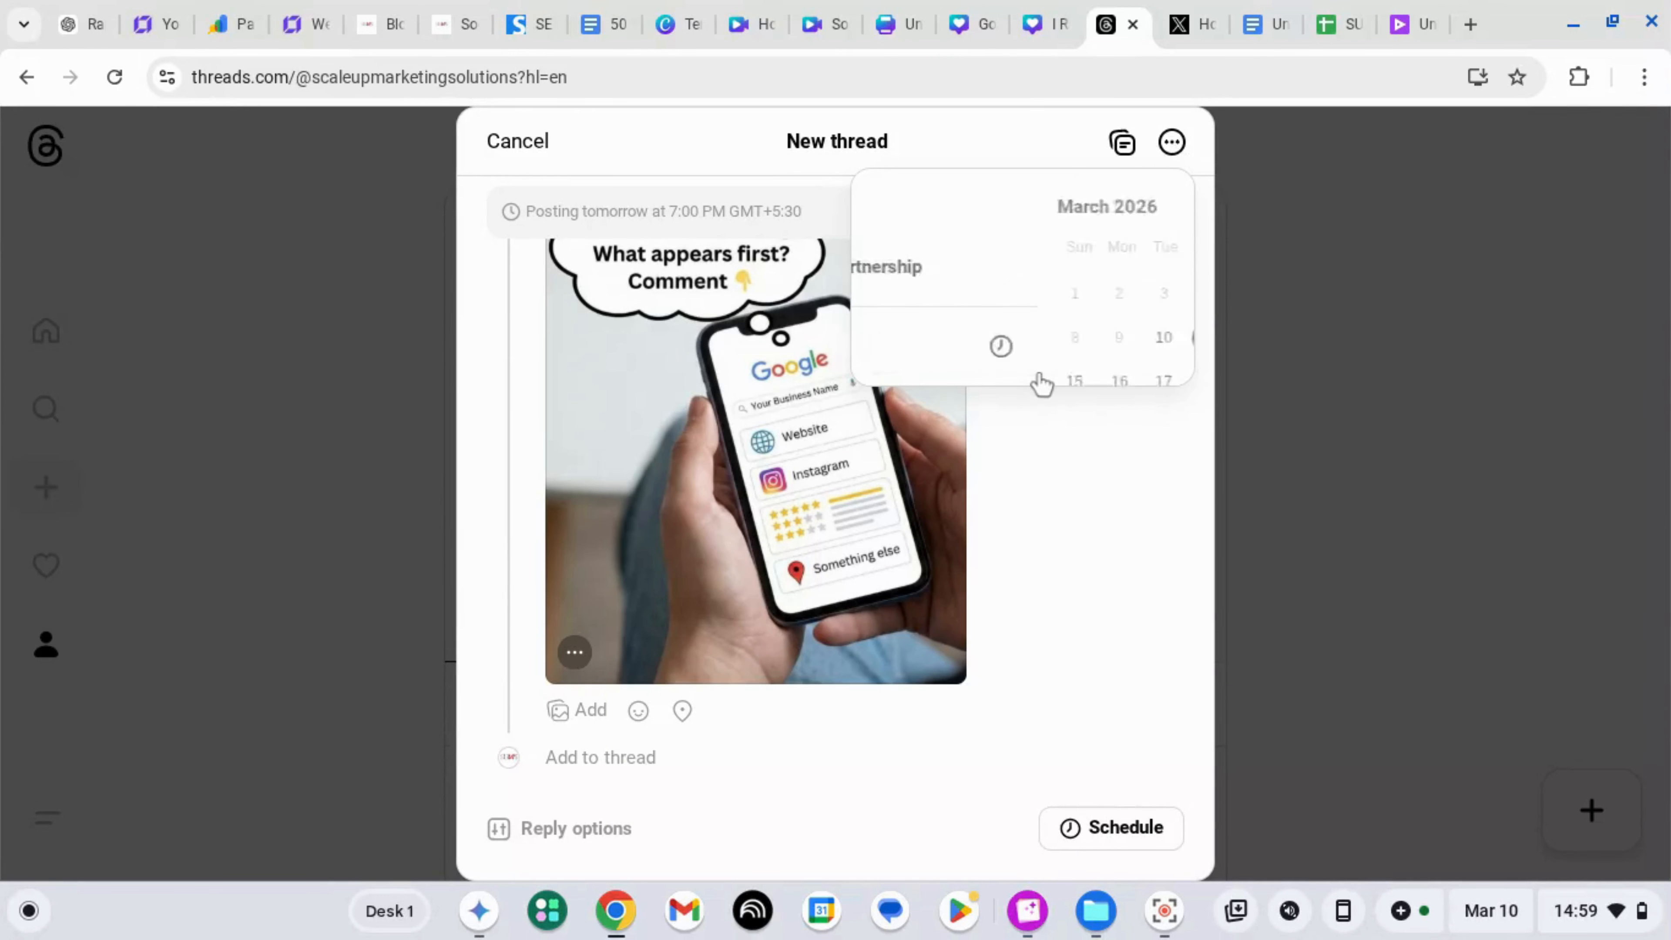
{"action": "left_click", "coordinate": [1094, 668]}
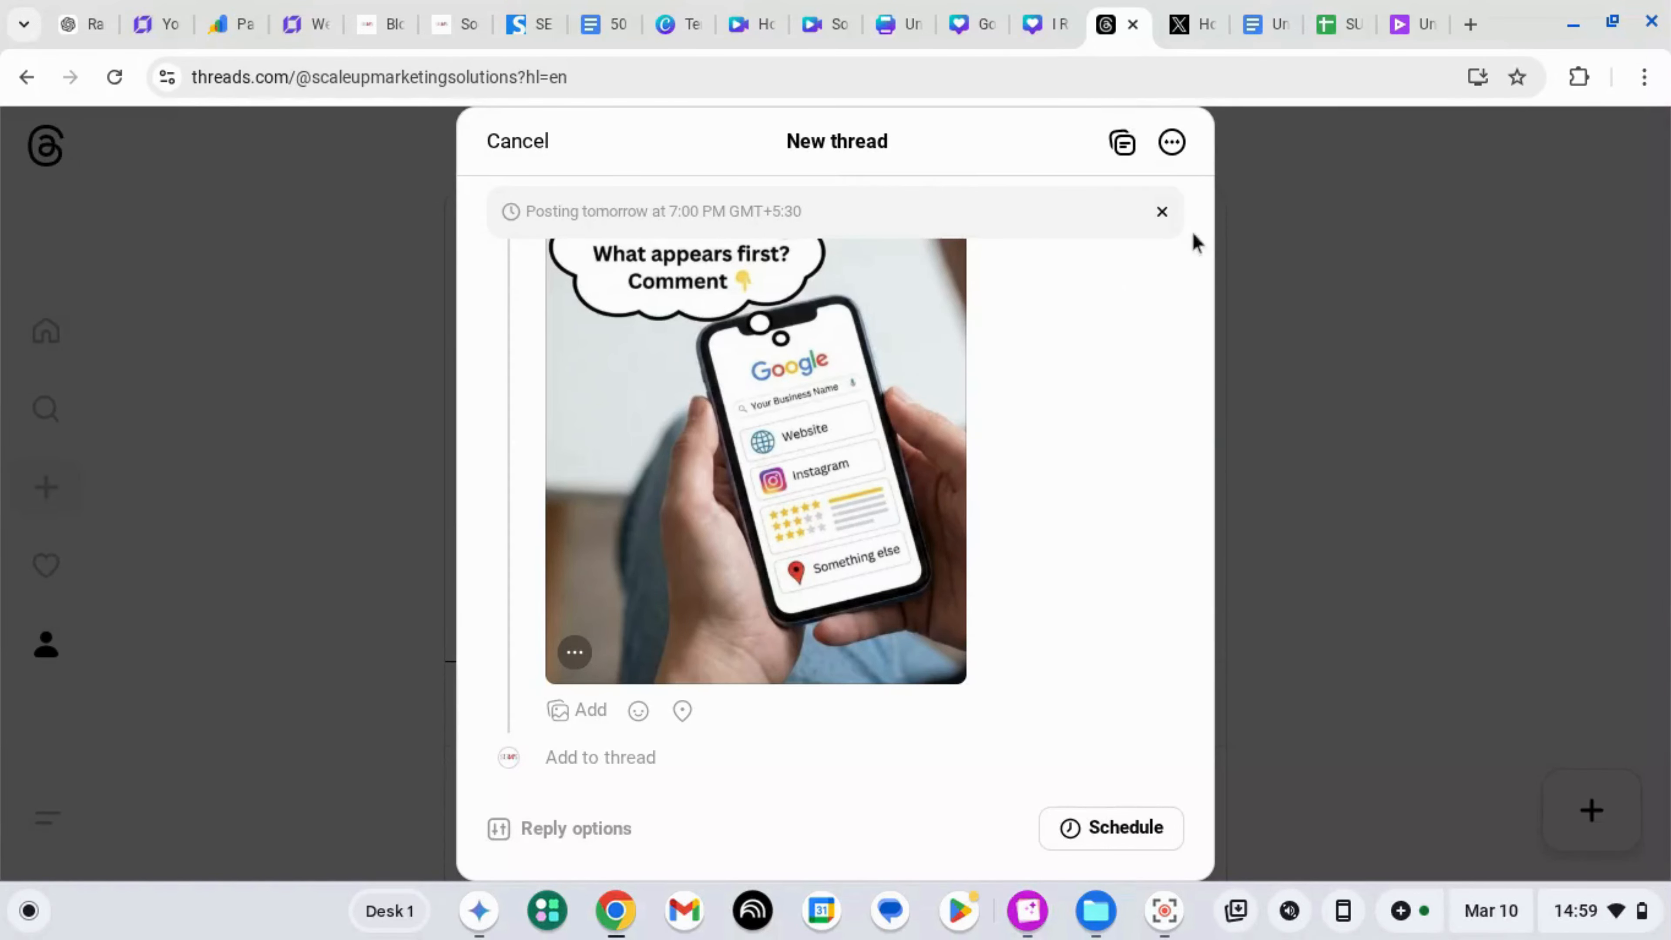
{"action": "left_click", "coordinate": [1162, 212]}
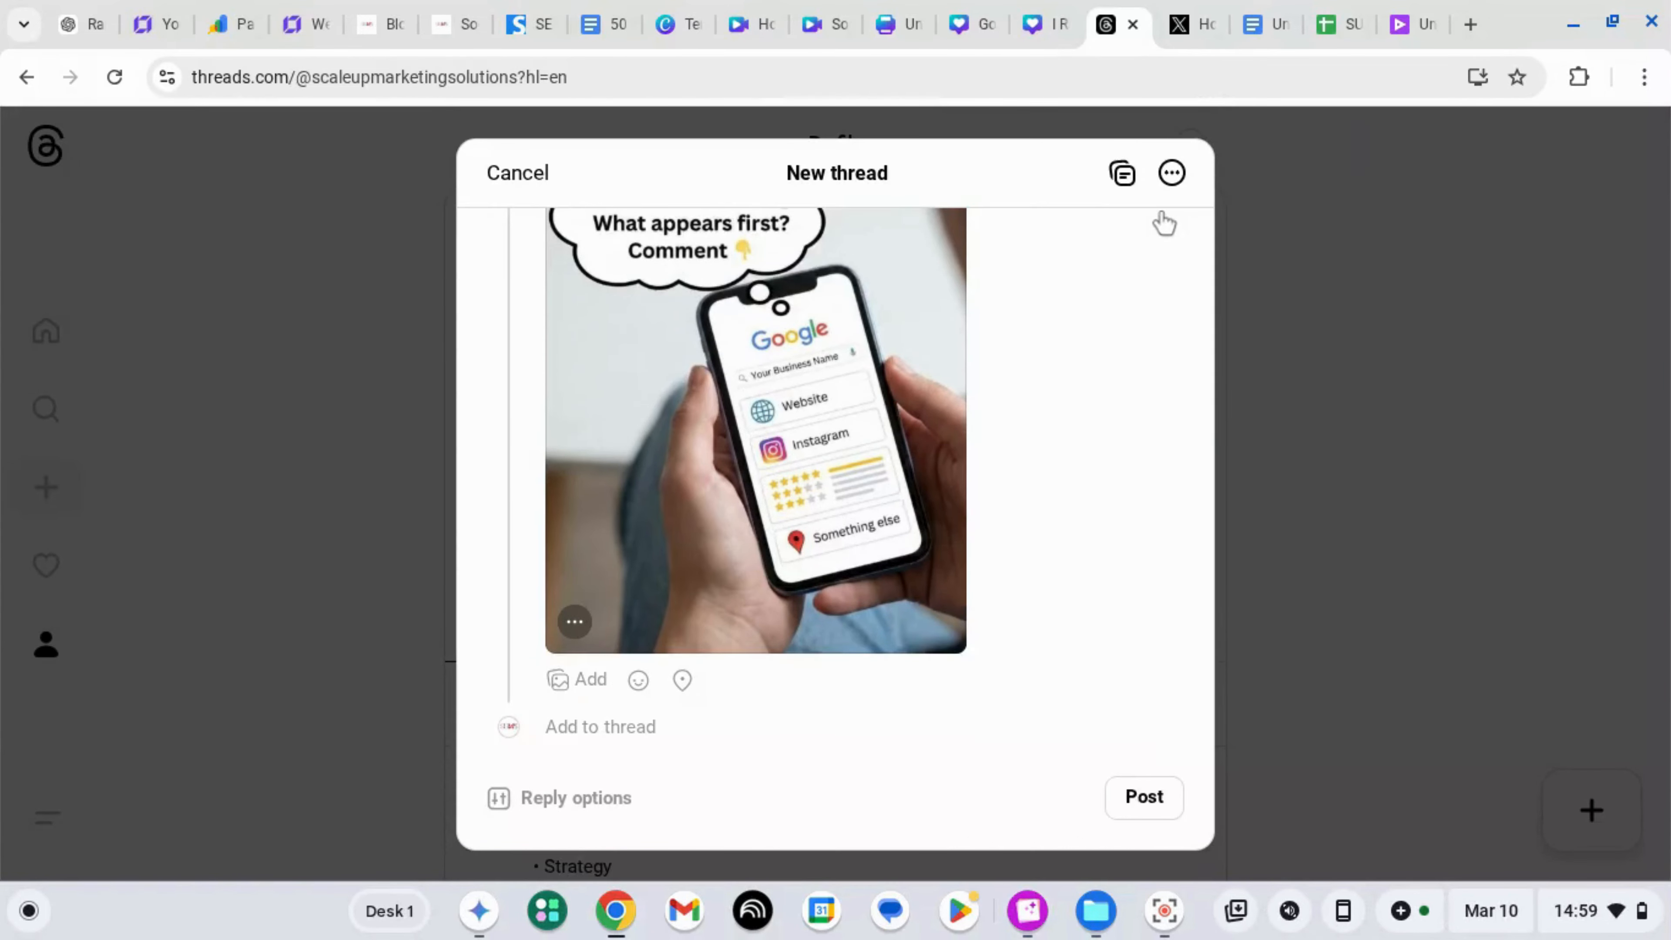
{"action": "left_click", "coordinate": [1342, 273]}
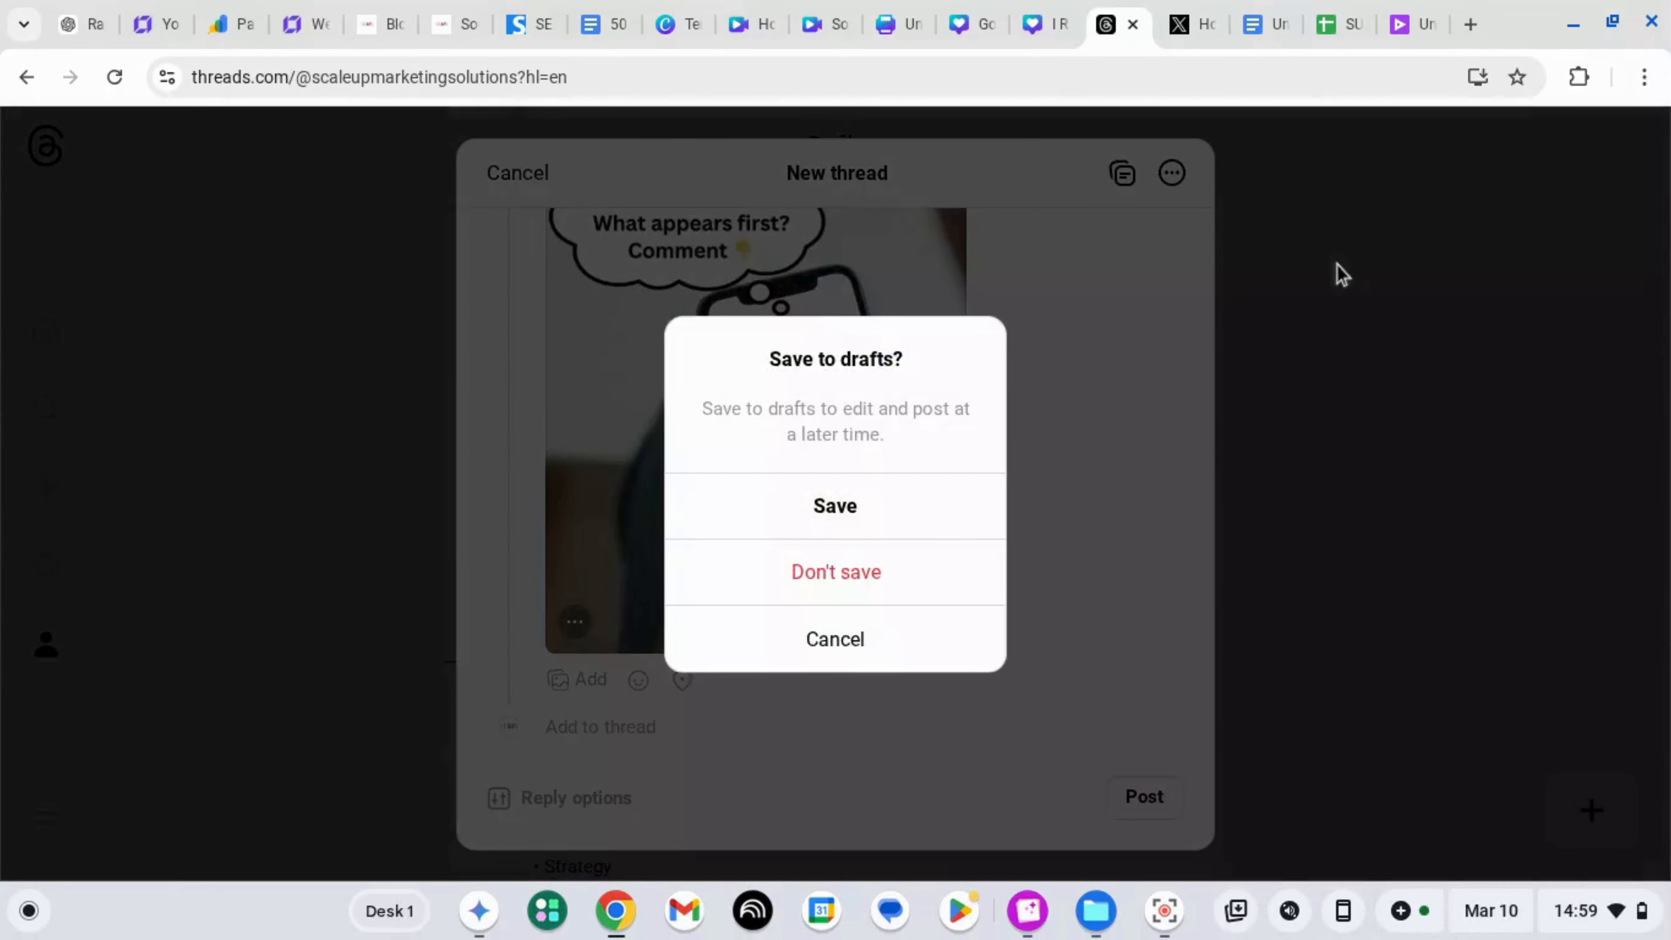
{"action": "left_click", "coordinate": [825, 511]}
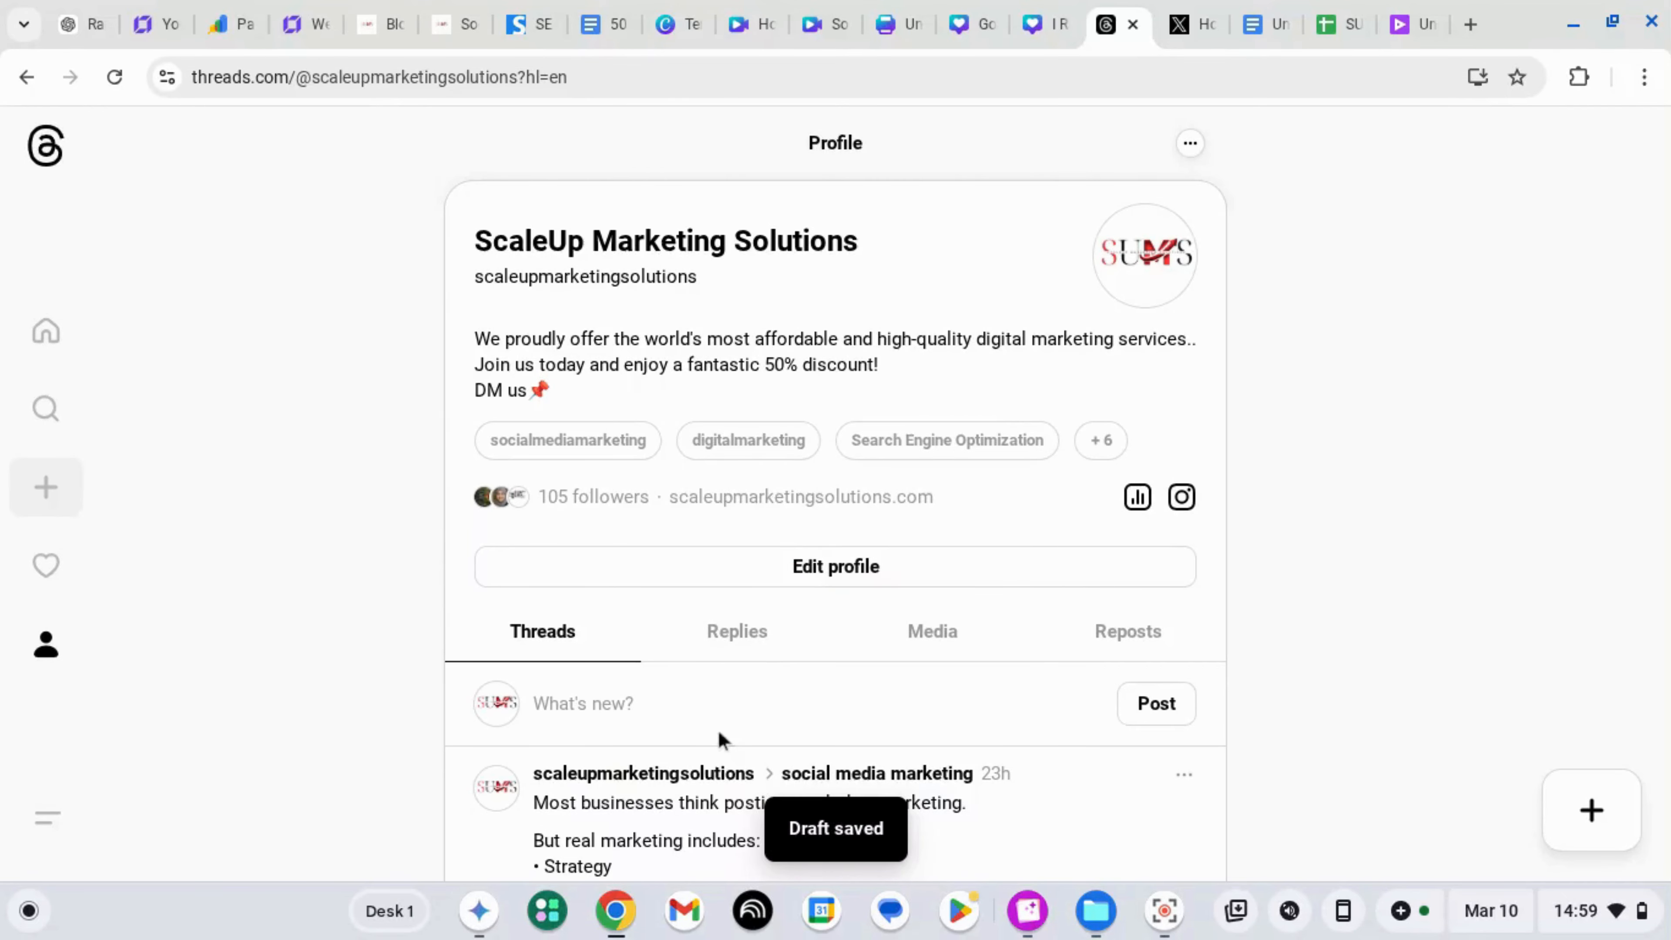
- View the scheduling calendar of a new empty thread, then close the thread without setting a date
{"action": "left_click", "coordinate": [623, 703]}
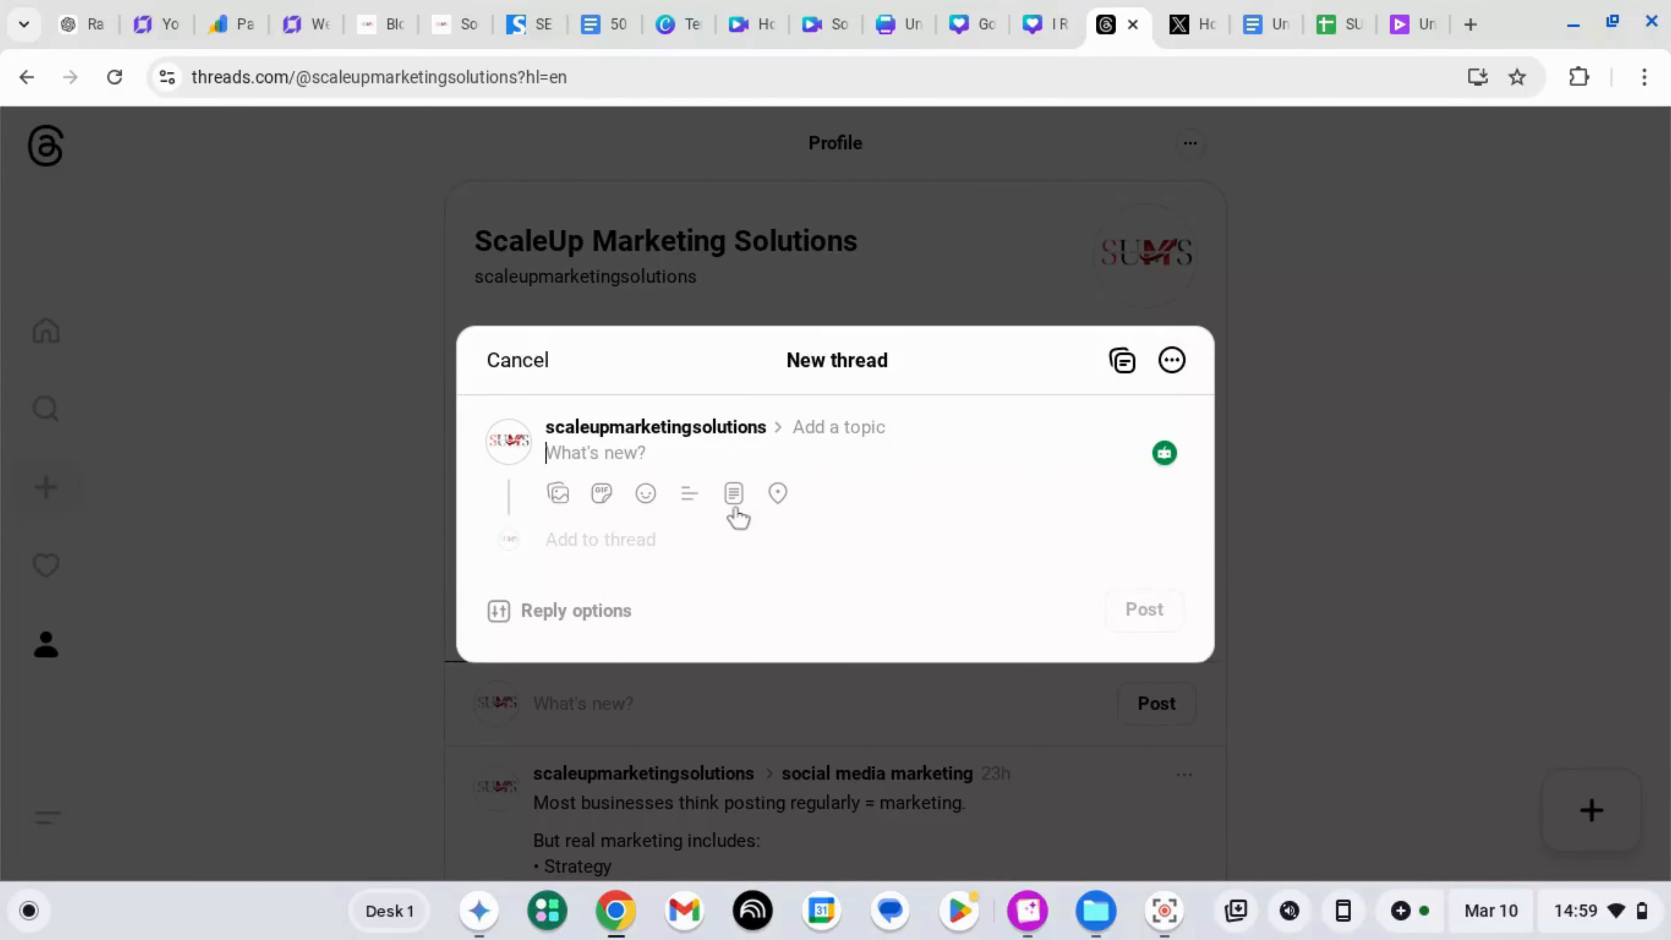
{"action": "left_click", "coordinate": [1174, 362]}
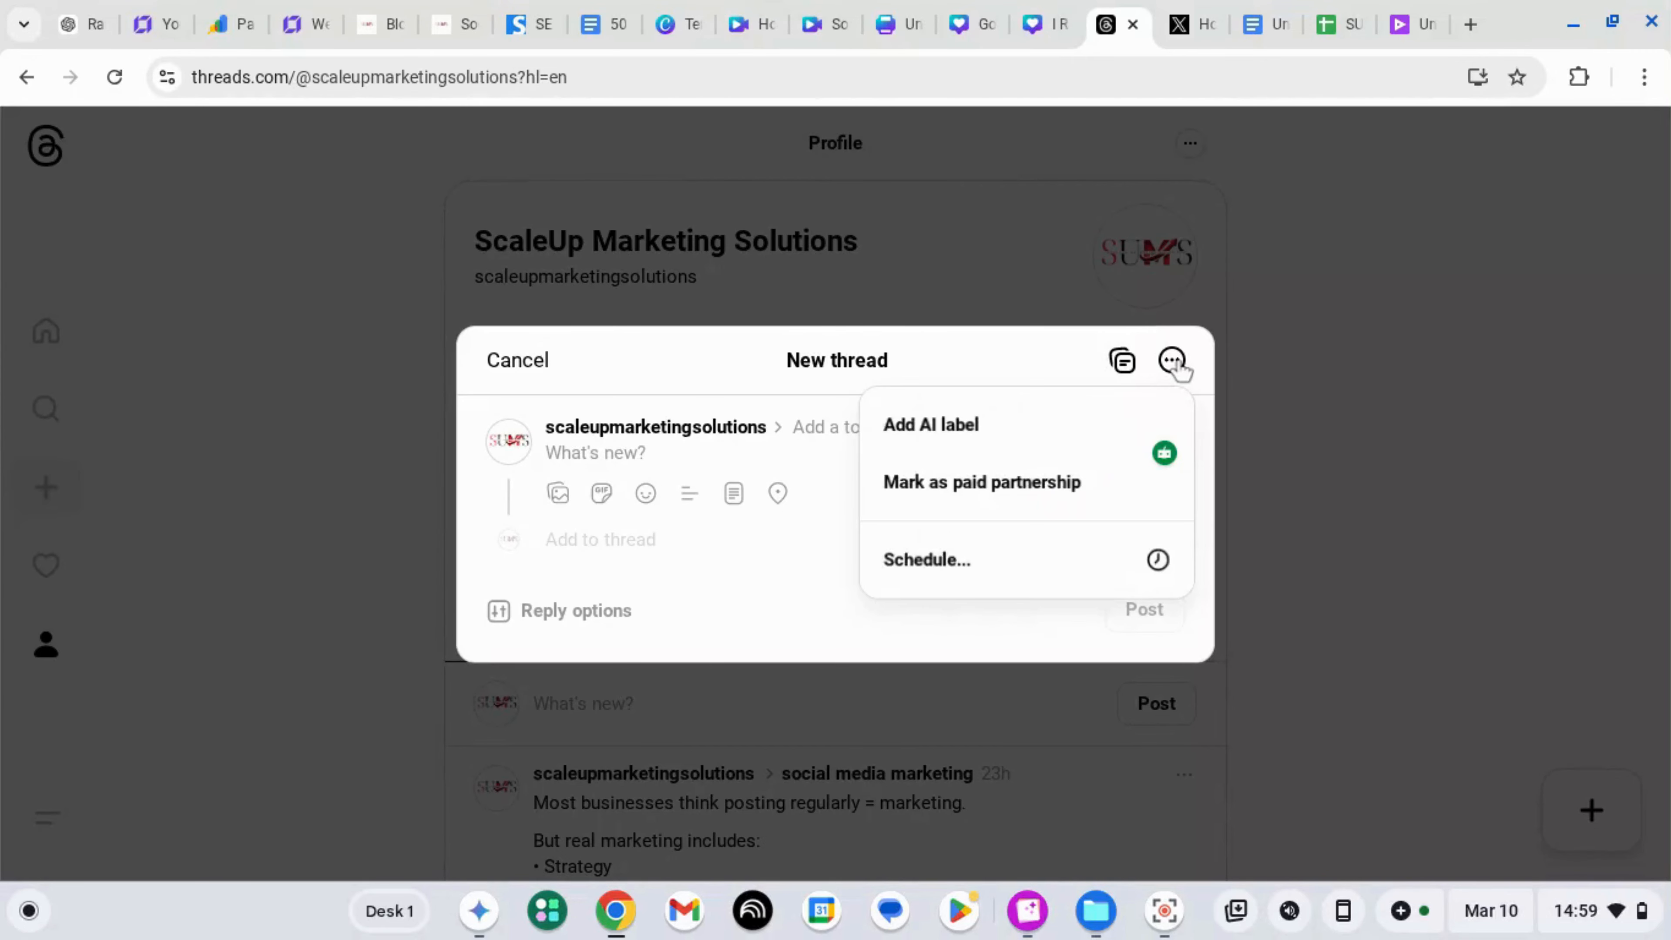
{"action": "left_click", "coordinate": [1008, 571]}
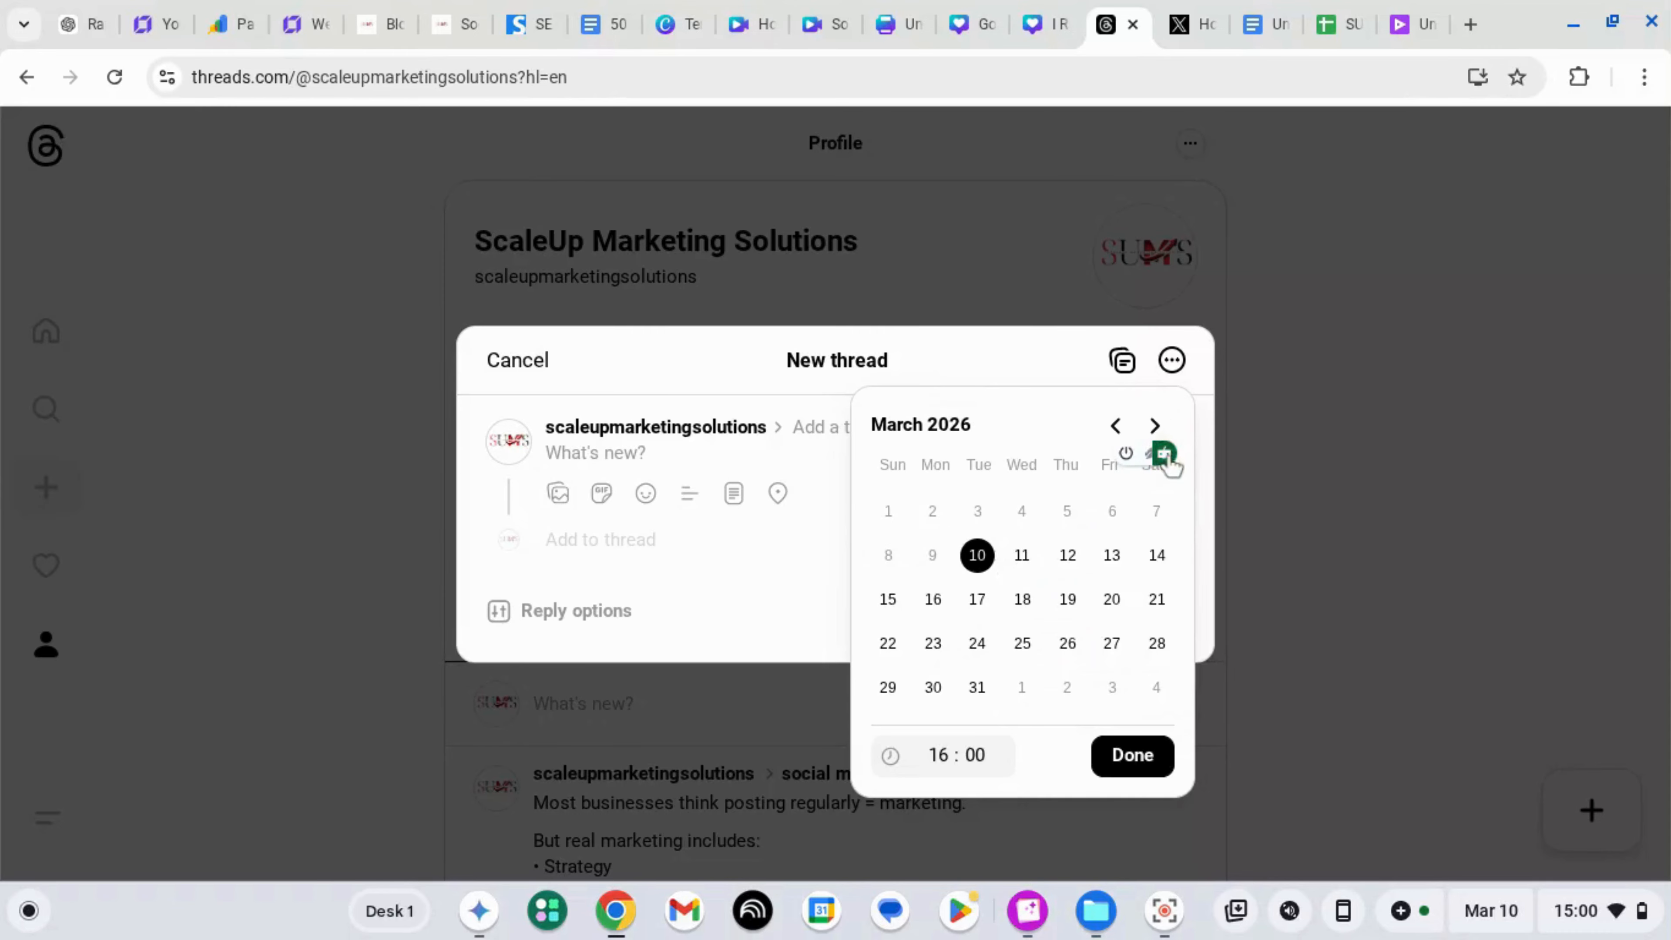
{"action": "left_click", "coordinate": [1474, 375]}
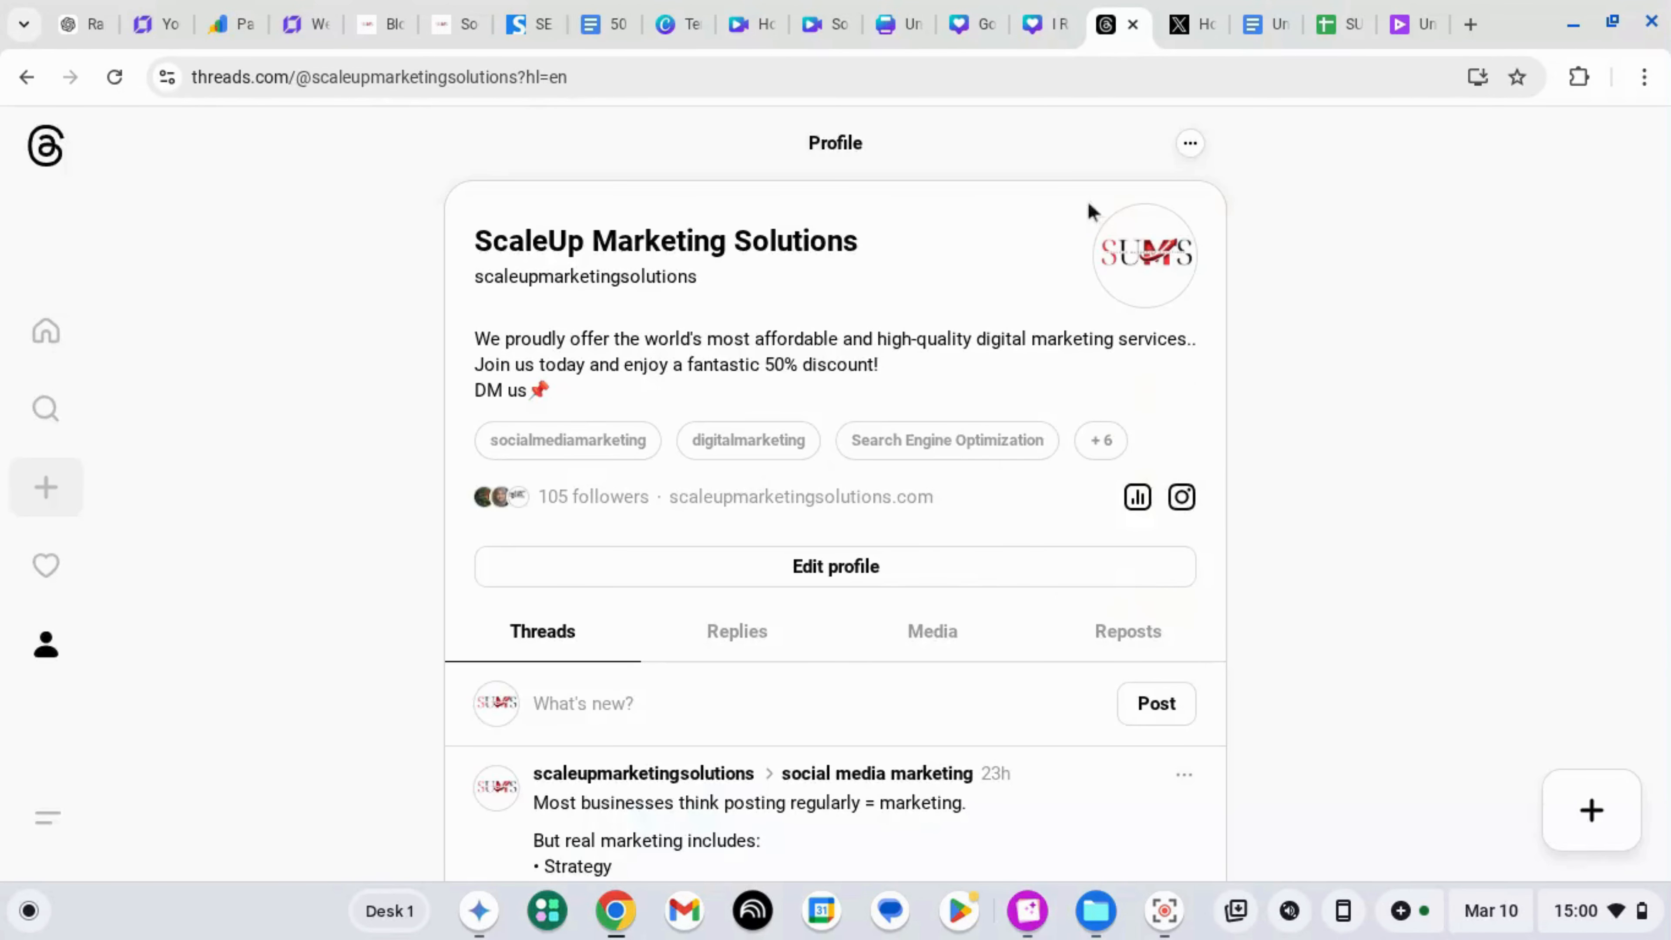
- Switch to X and start a new post with the copied "Quick test." caption
{"action": "left_click", "coordinate": [1182, 34]}
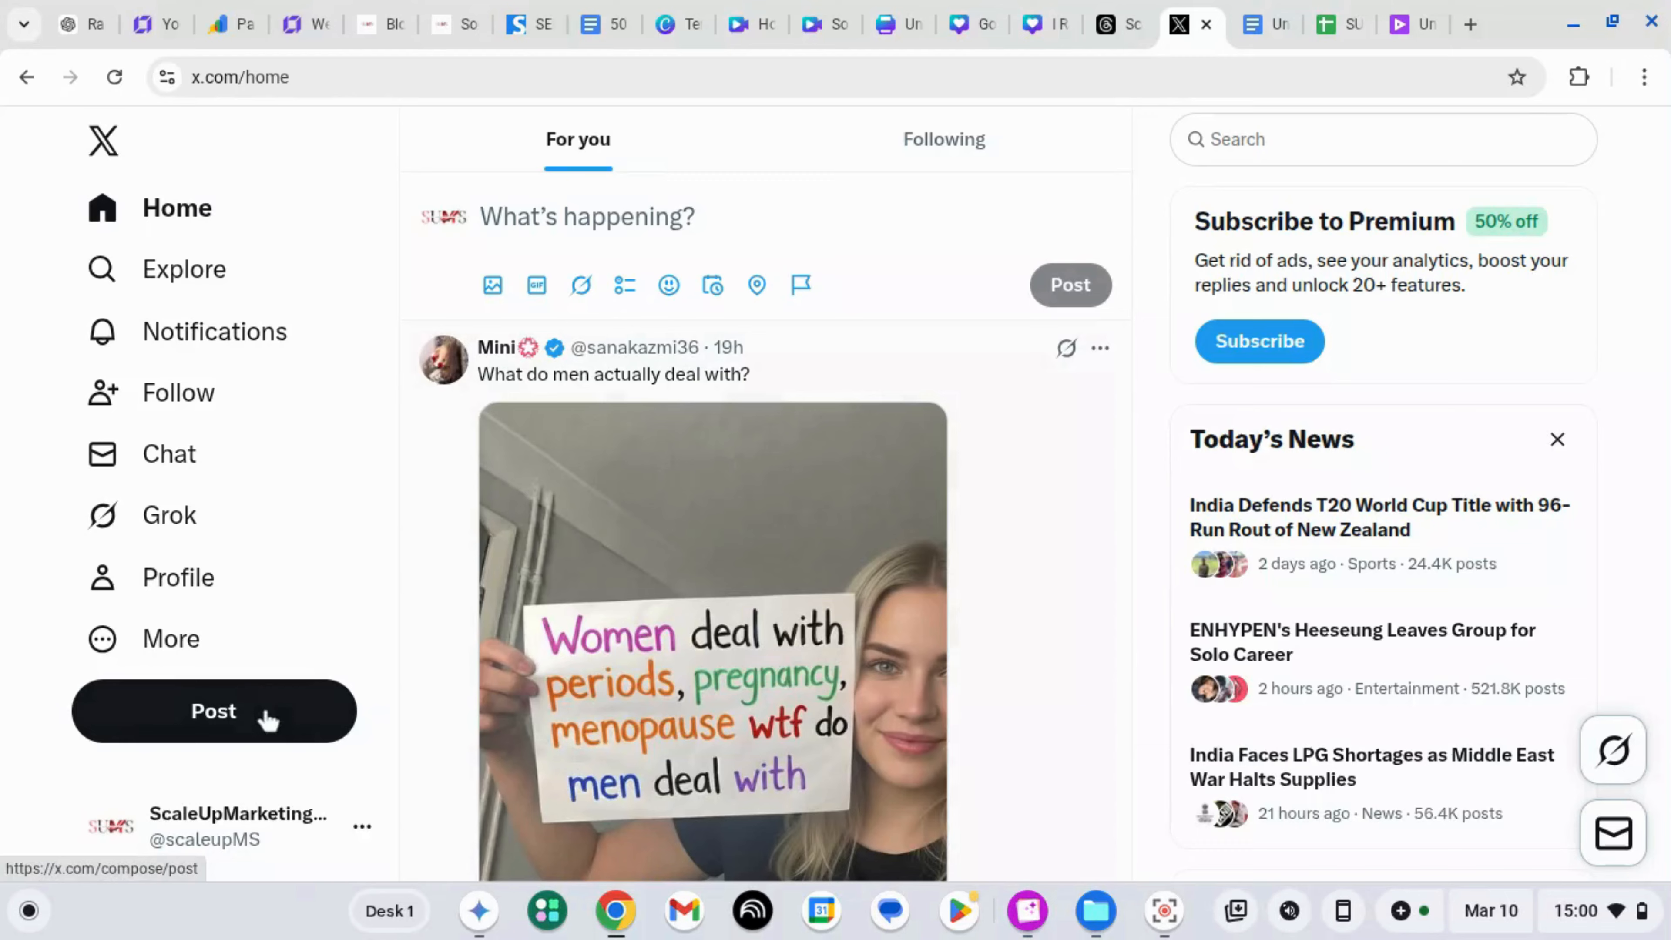
{"action": "left_click", "coordinate": [266, 719]}
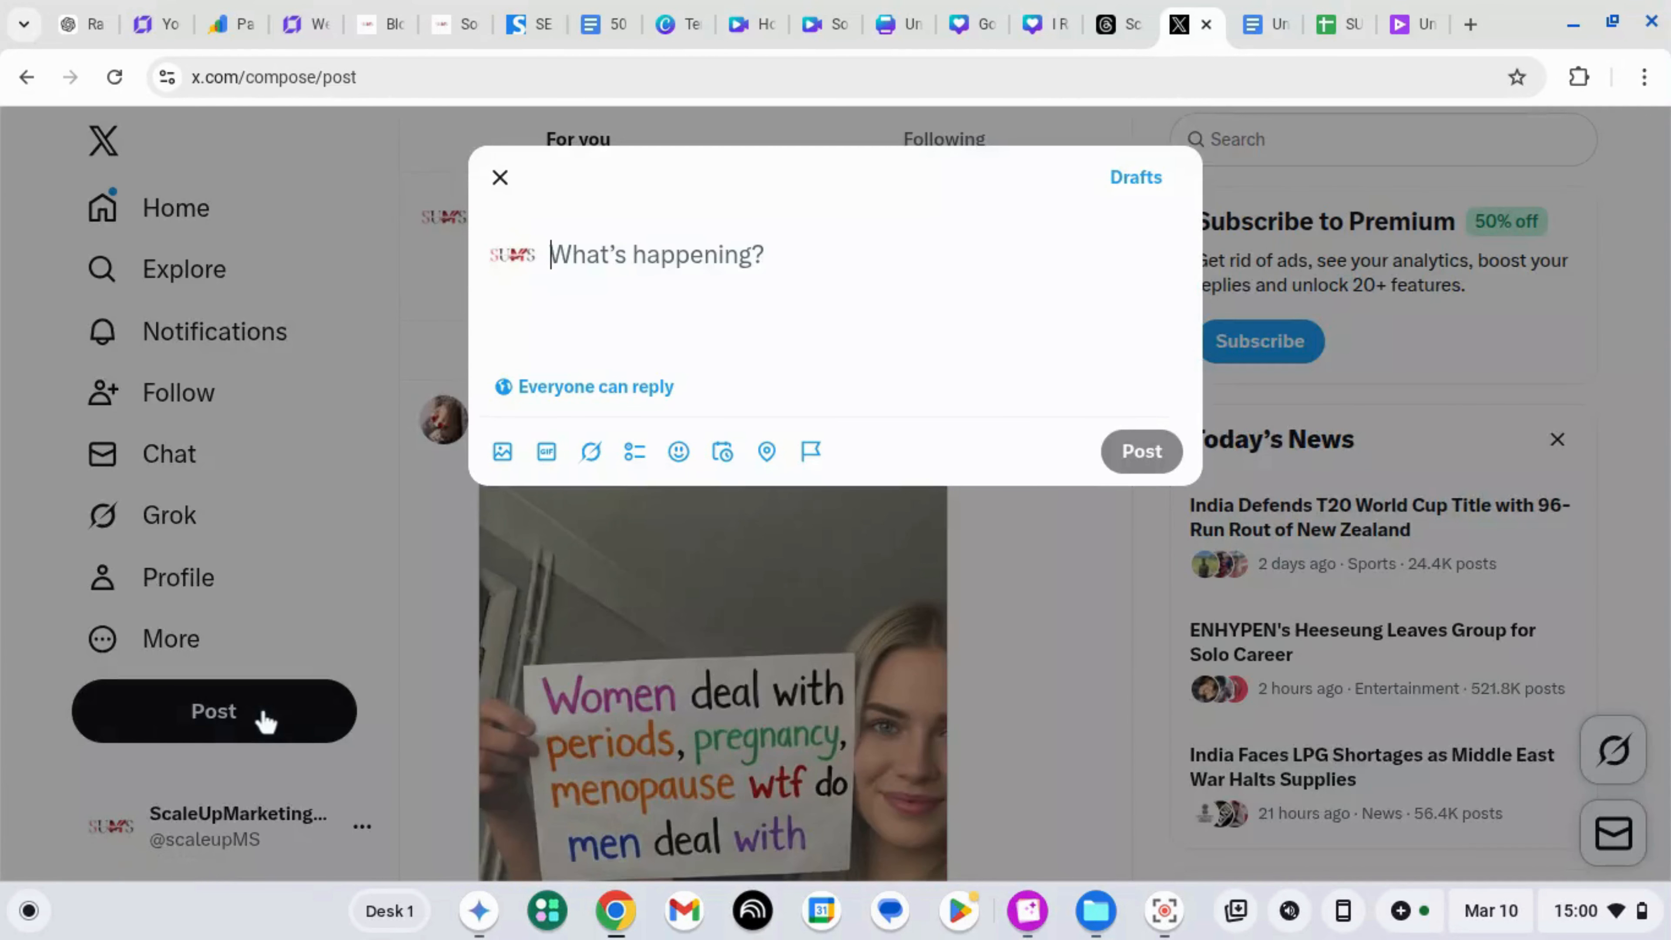
{"action": "key", "text": "ctrl+v"}
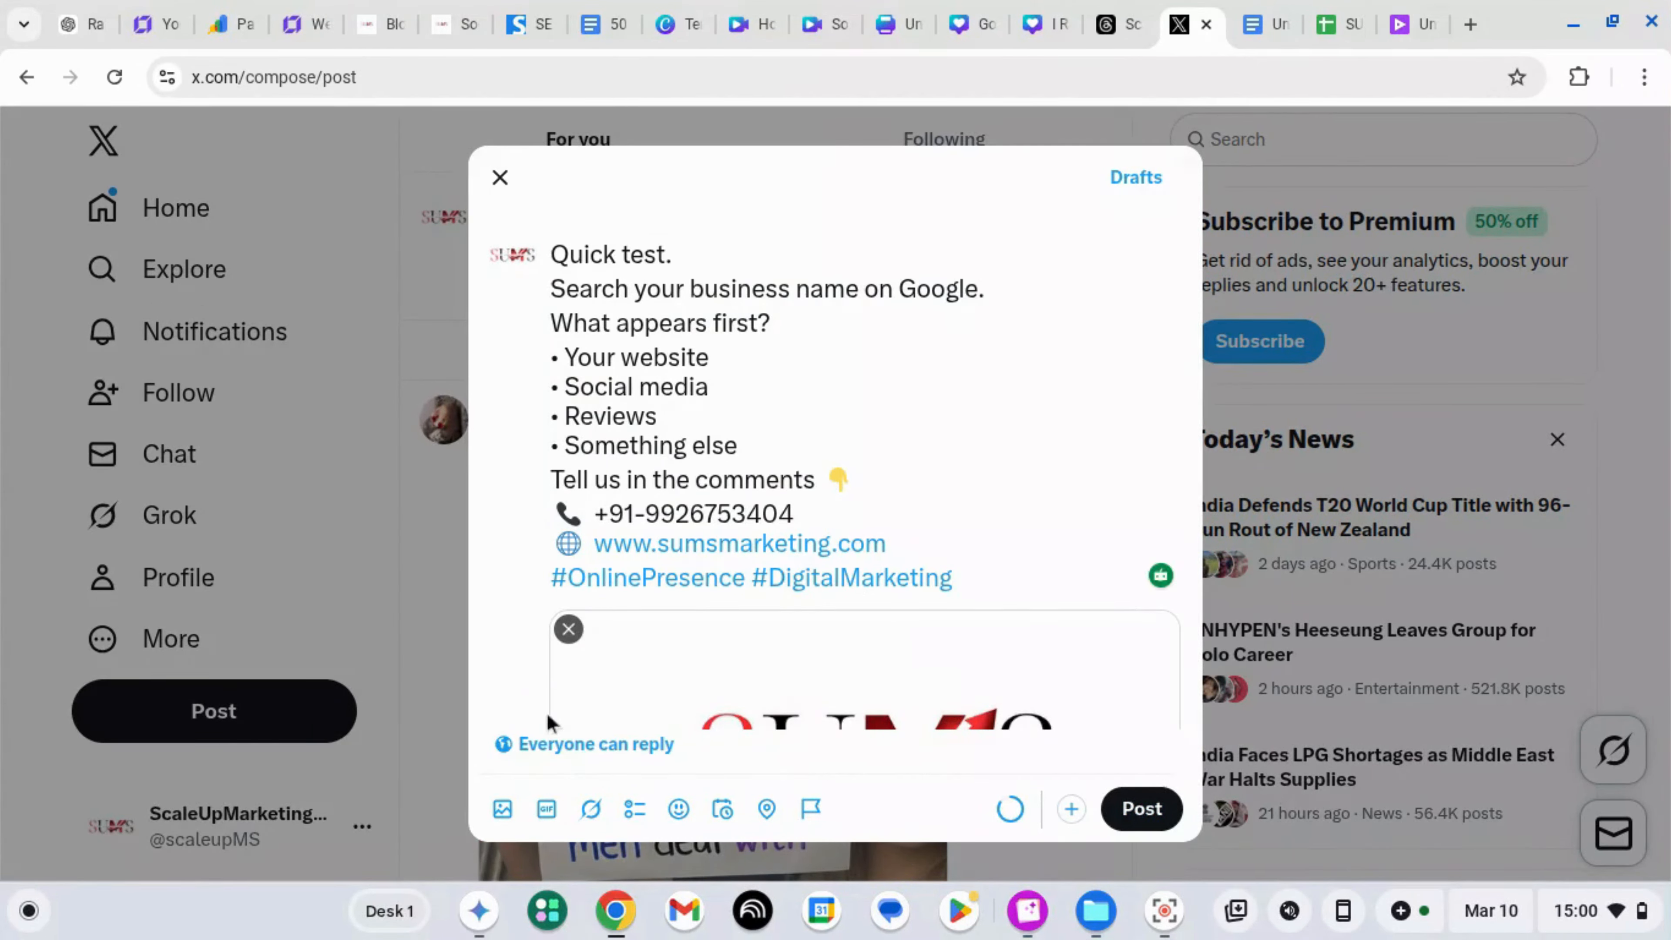
- Attach the Google Ranking image from the recent image files to the X post
{"action": "left_click", "coordinate": [501, 811]}
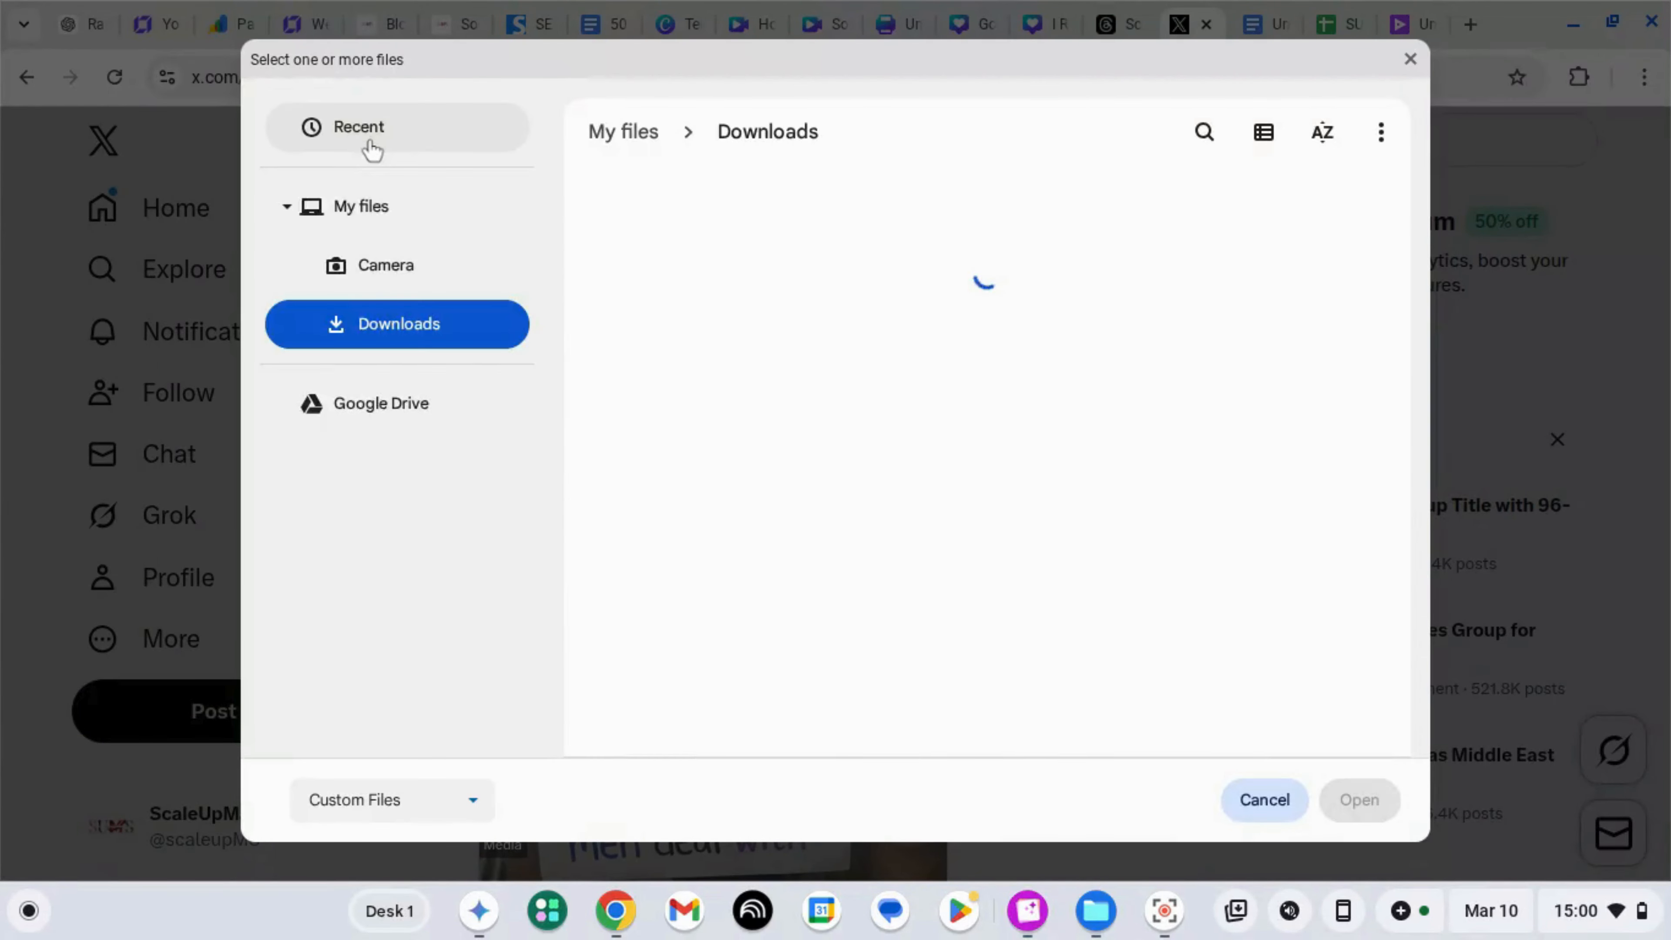
{"action": "left_click", "coordinate": [371, 147]}
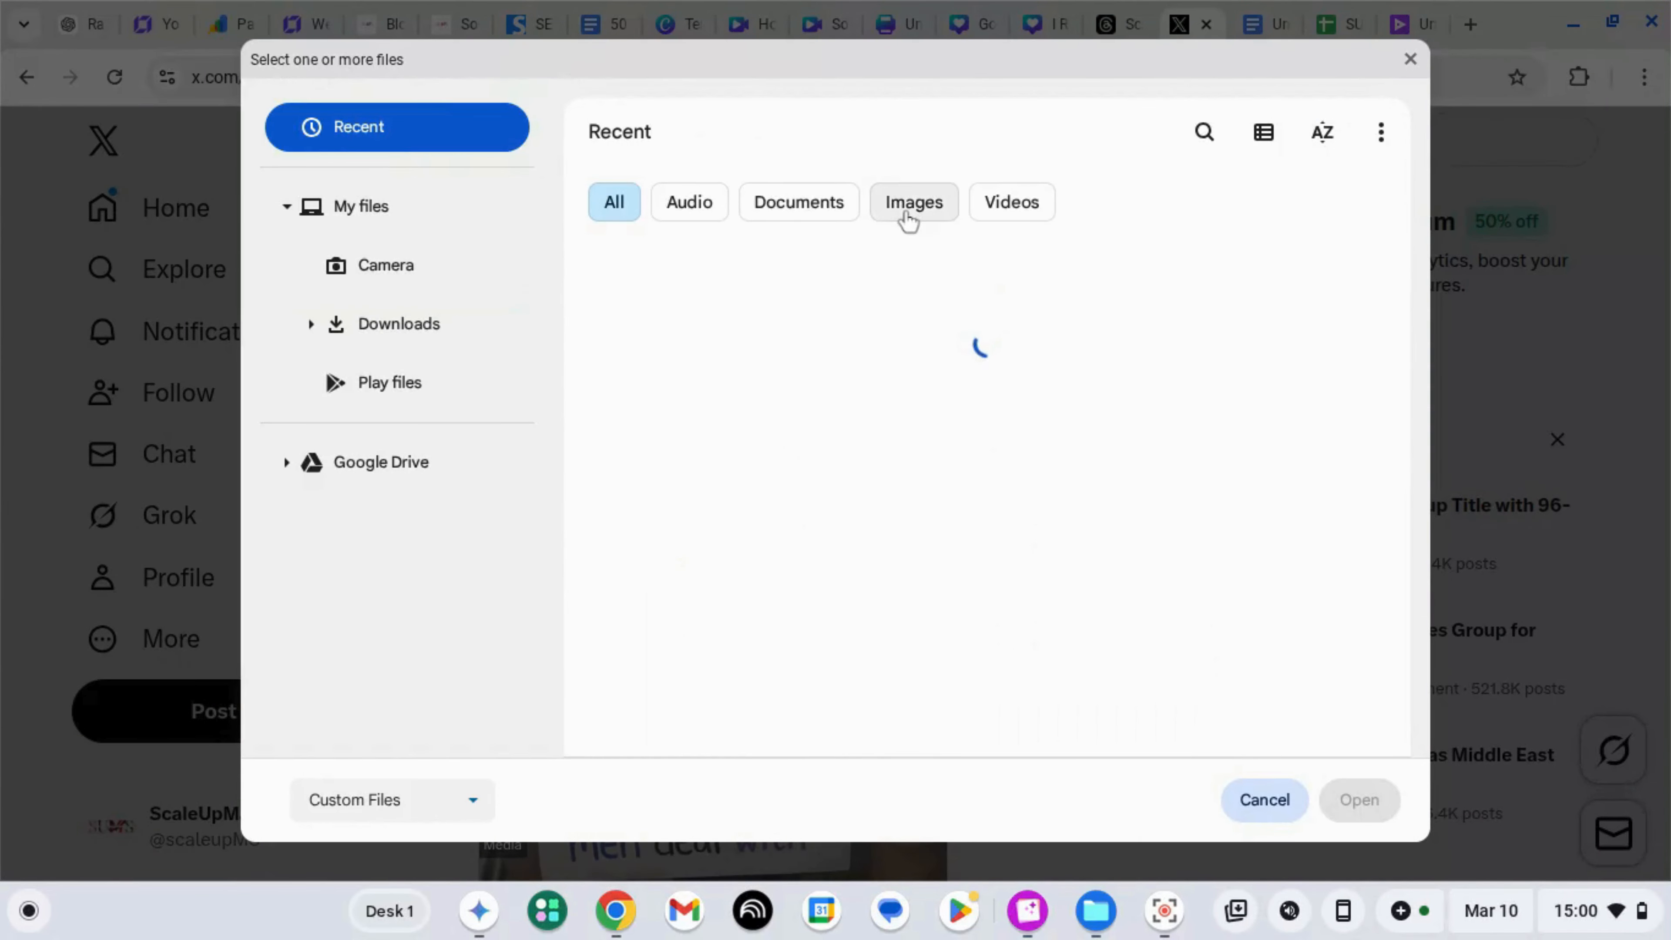
{"action": "left_click", "coordinate": [910, 215]}
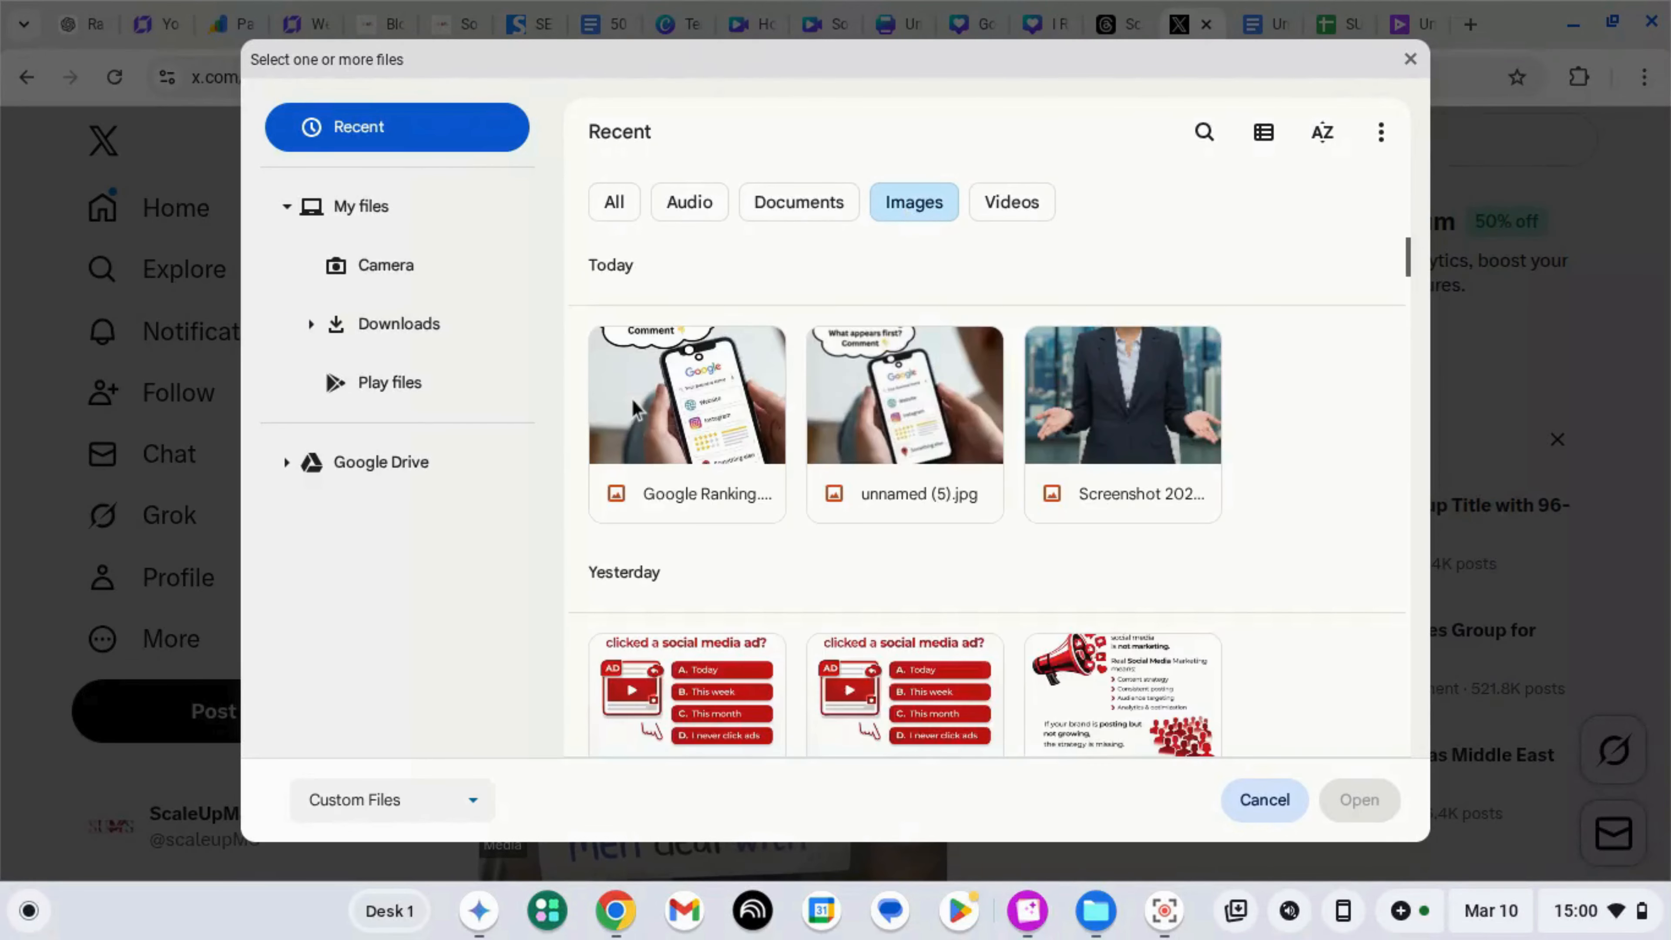
{"action": "left_click", "coordinate": [635, 410]}
{"action": "left_click", "coordinate": [1359, 799]}
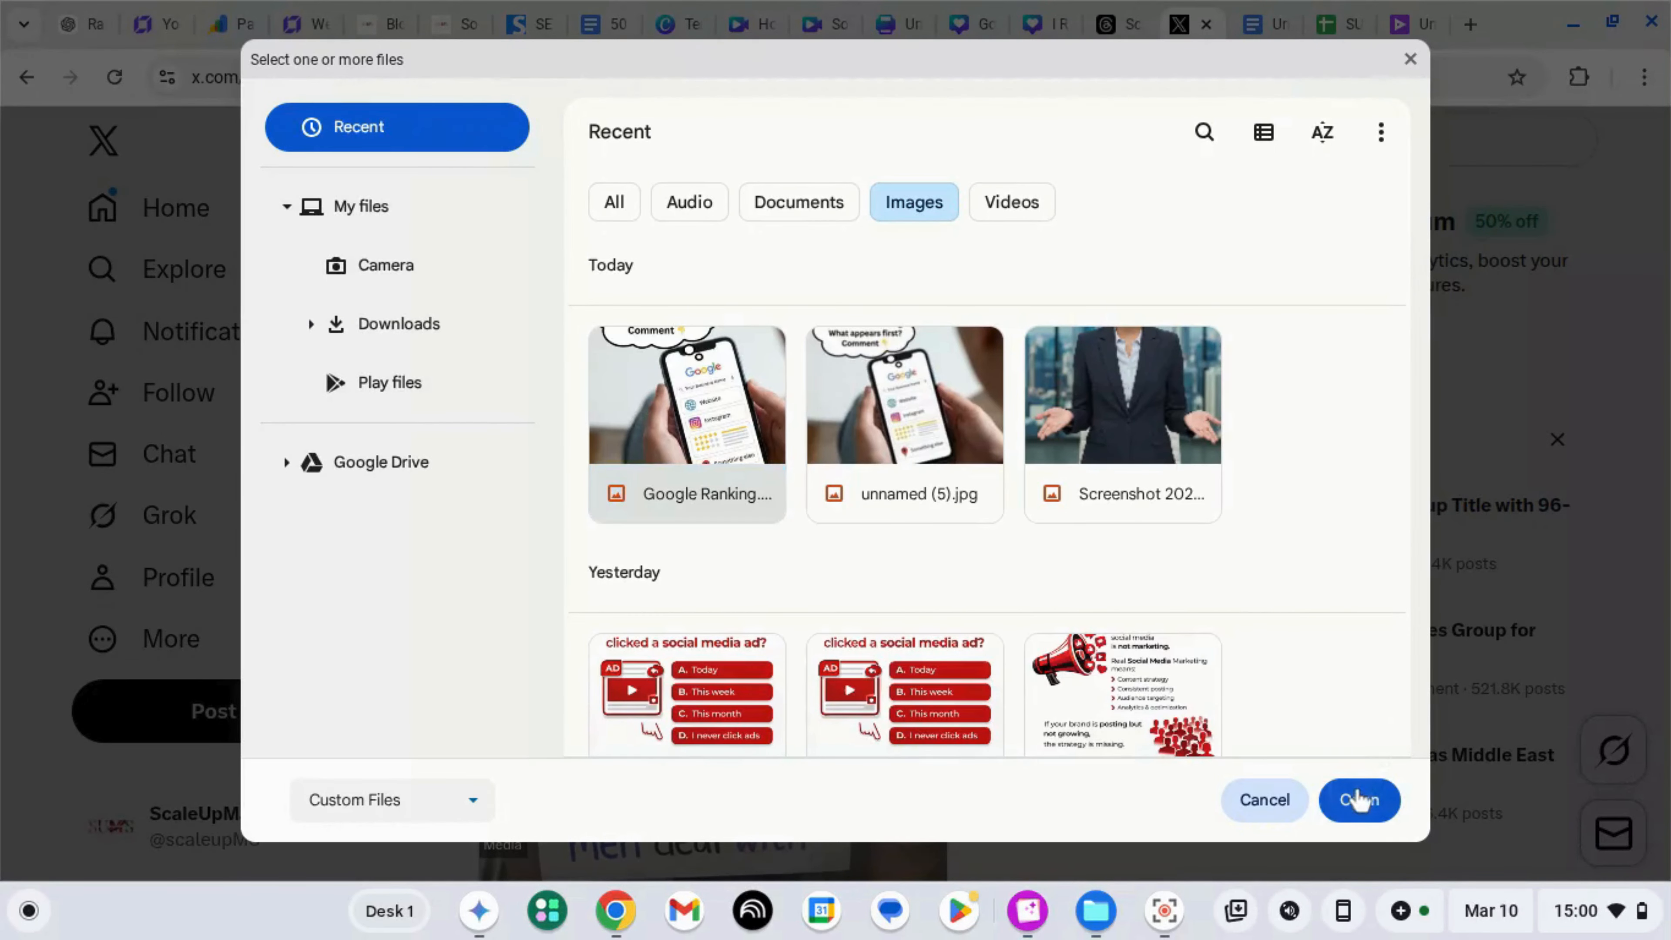
{"action": "scroll", "coordinate": [853, 505], "scroll_direction": "down", "scroll_amount": 5}
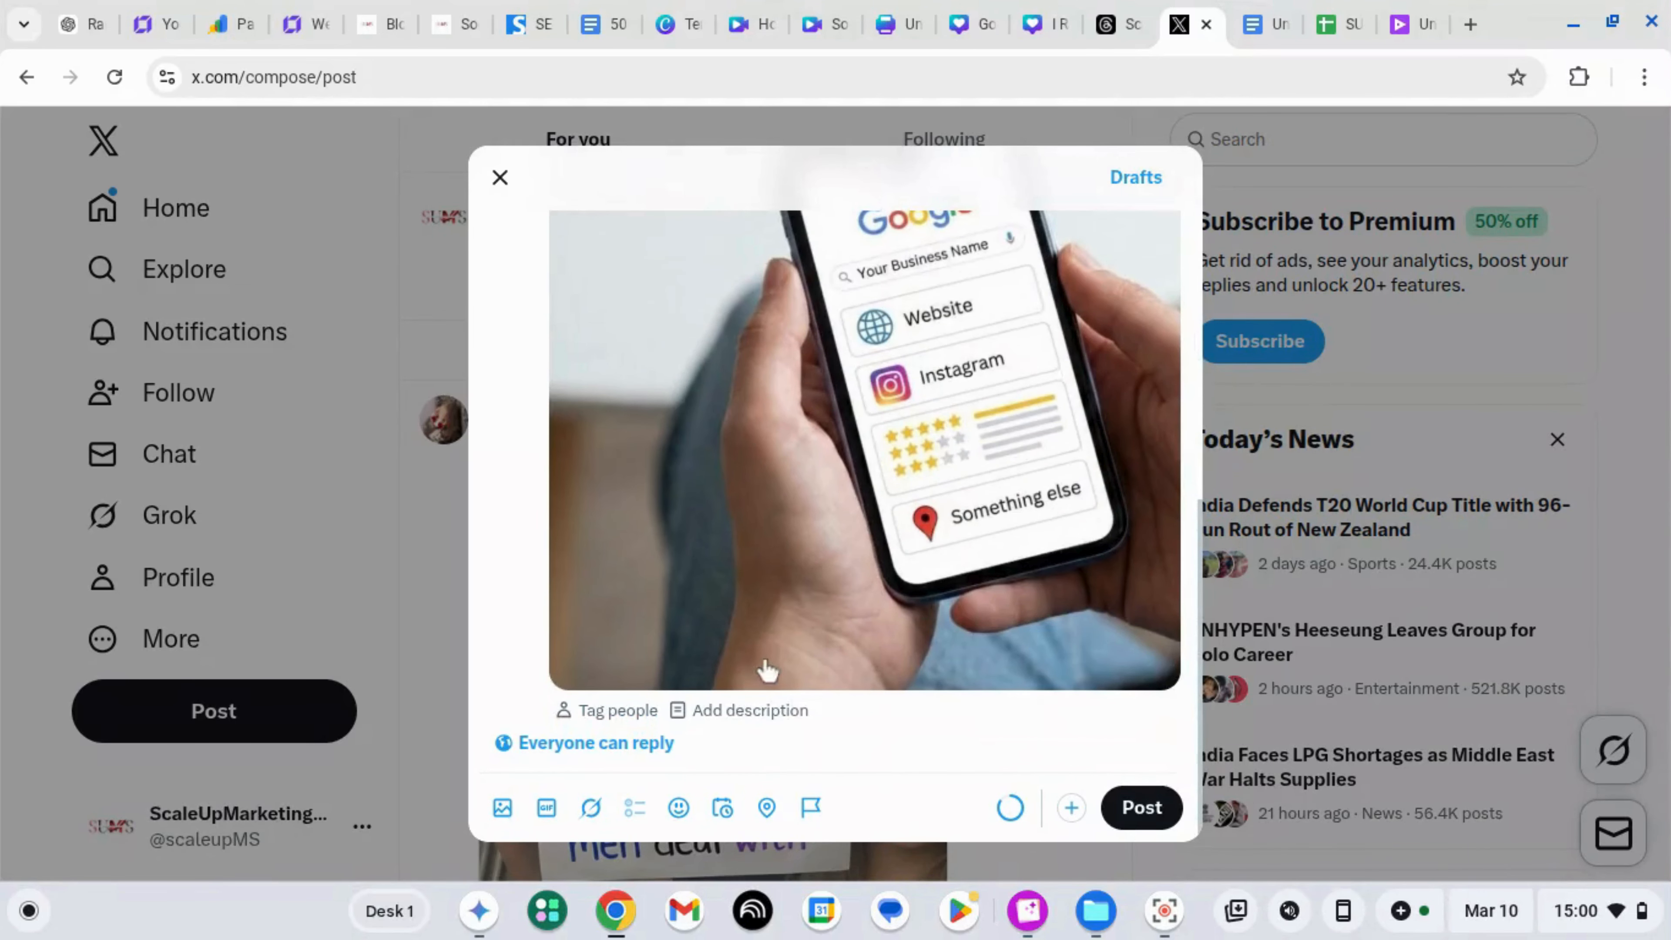
- Set the X post's schedule to March 15, 2026 at 3:00 PM
{"action": "left_click", "coordinate": [723, 811]}
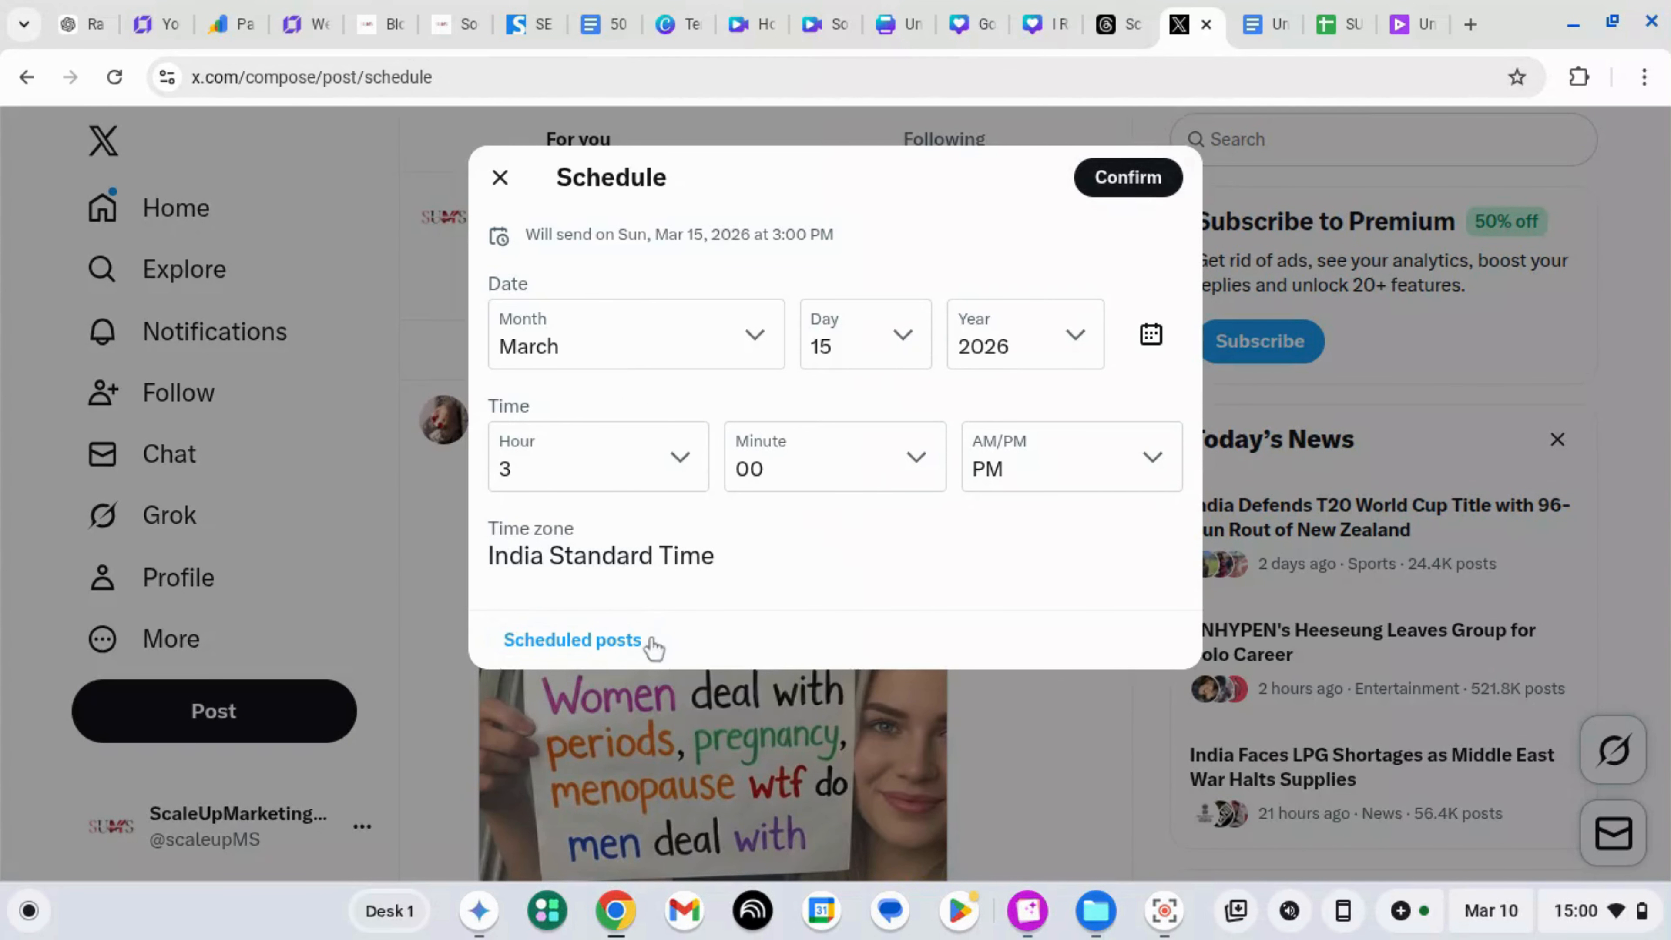
{"action": "left_click", "coordinate": [1128, 178]}
{"action": "left_click", "coordinate": [1128, 179]}
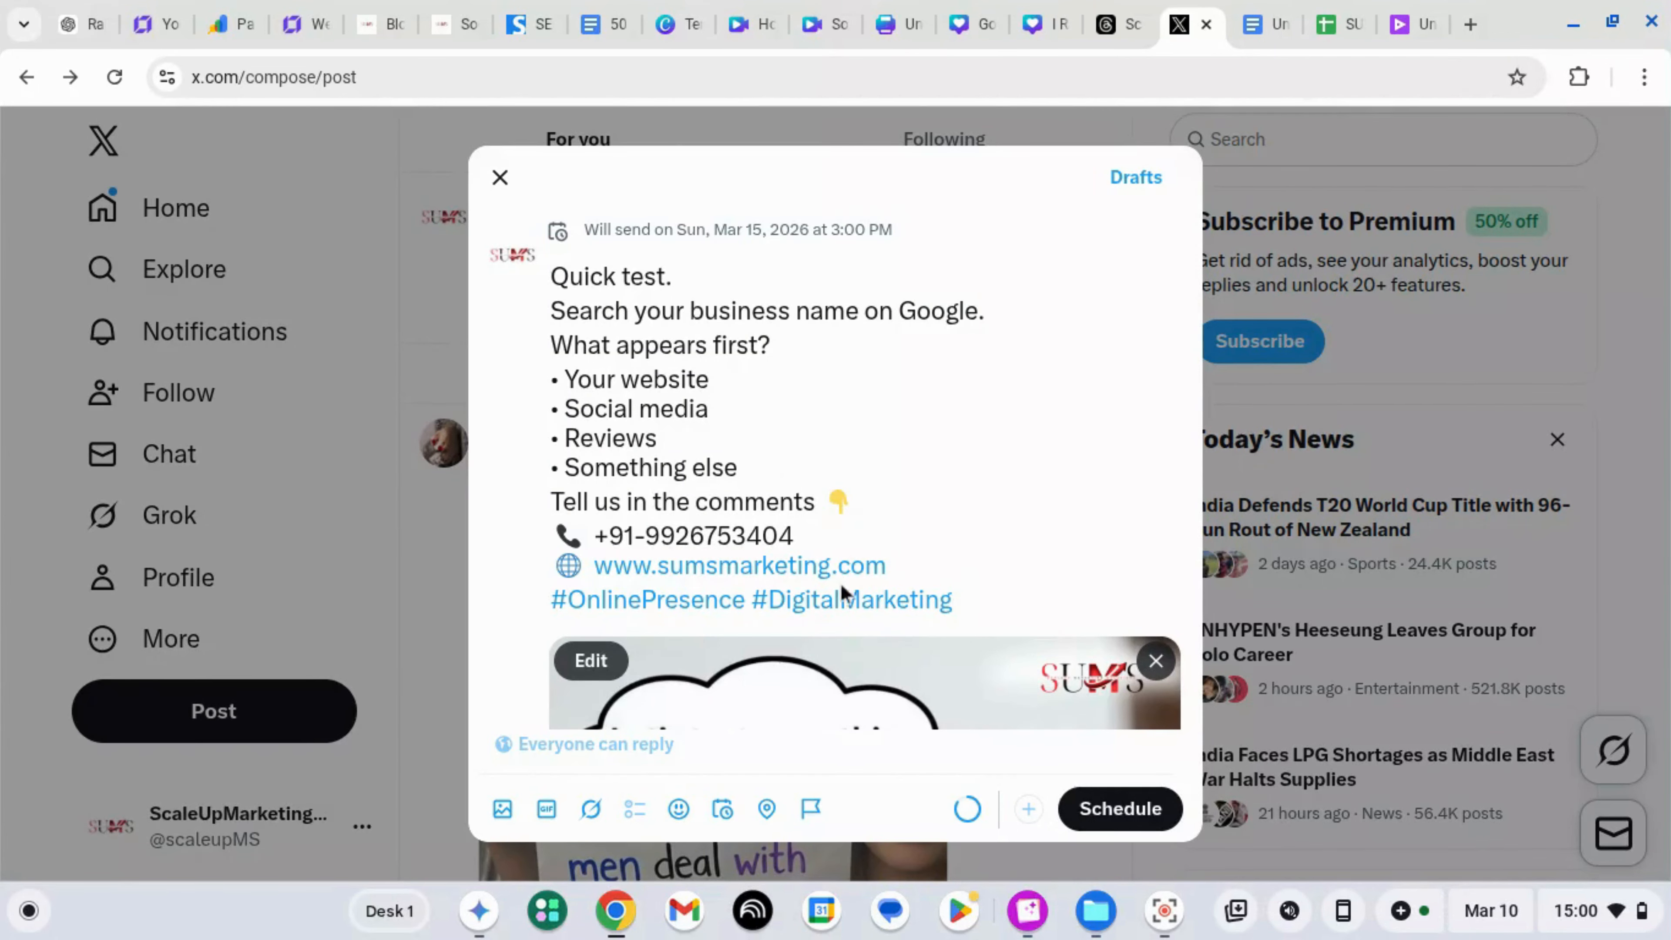
- View the X account's scheduled posts through the post's schedule settings, then leave the settings and close the post
{"action": "left_click", "coordinate": [723, 809]}
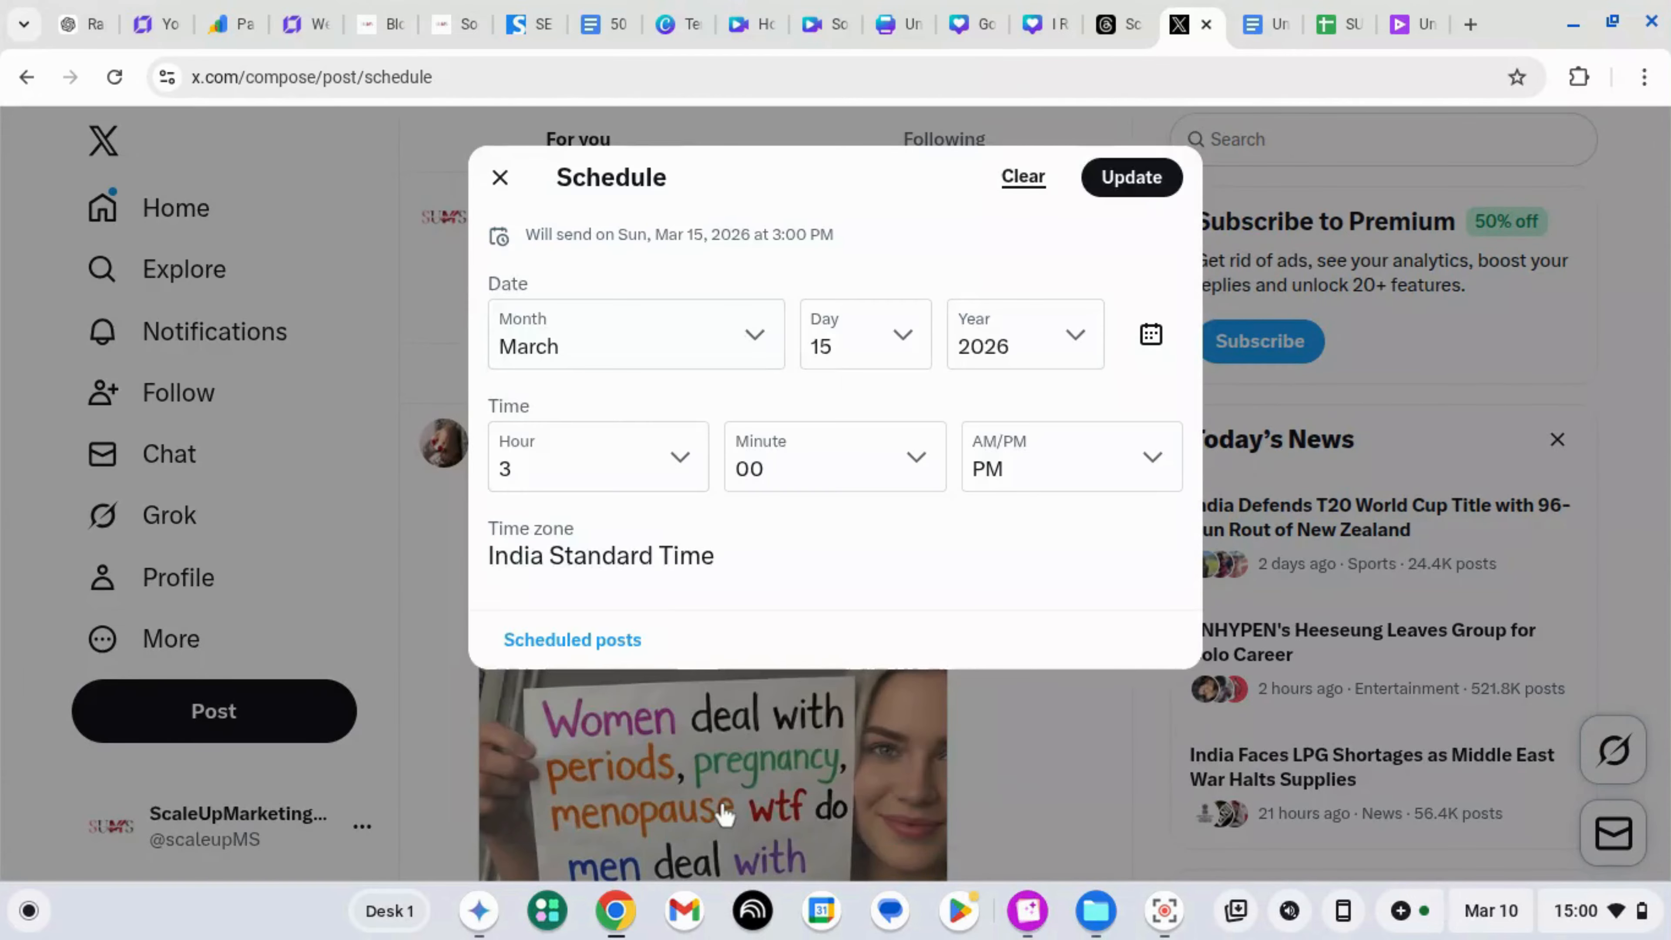
{"action": "left_click", "coordinate": [615, 645]}
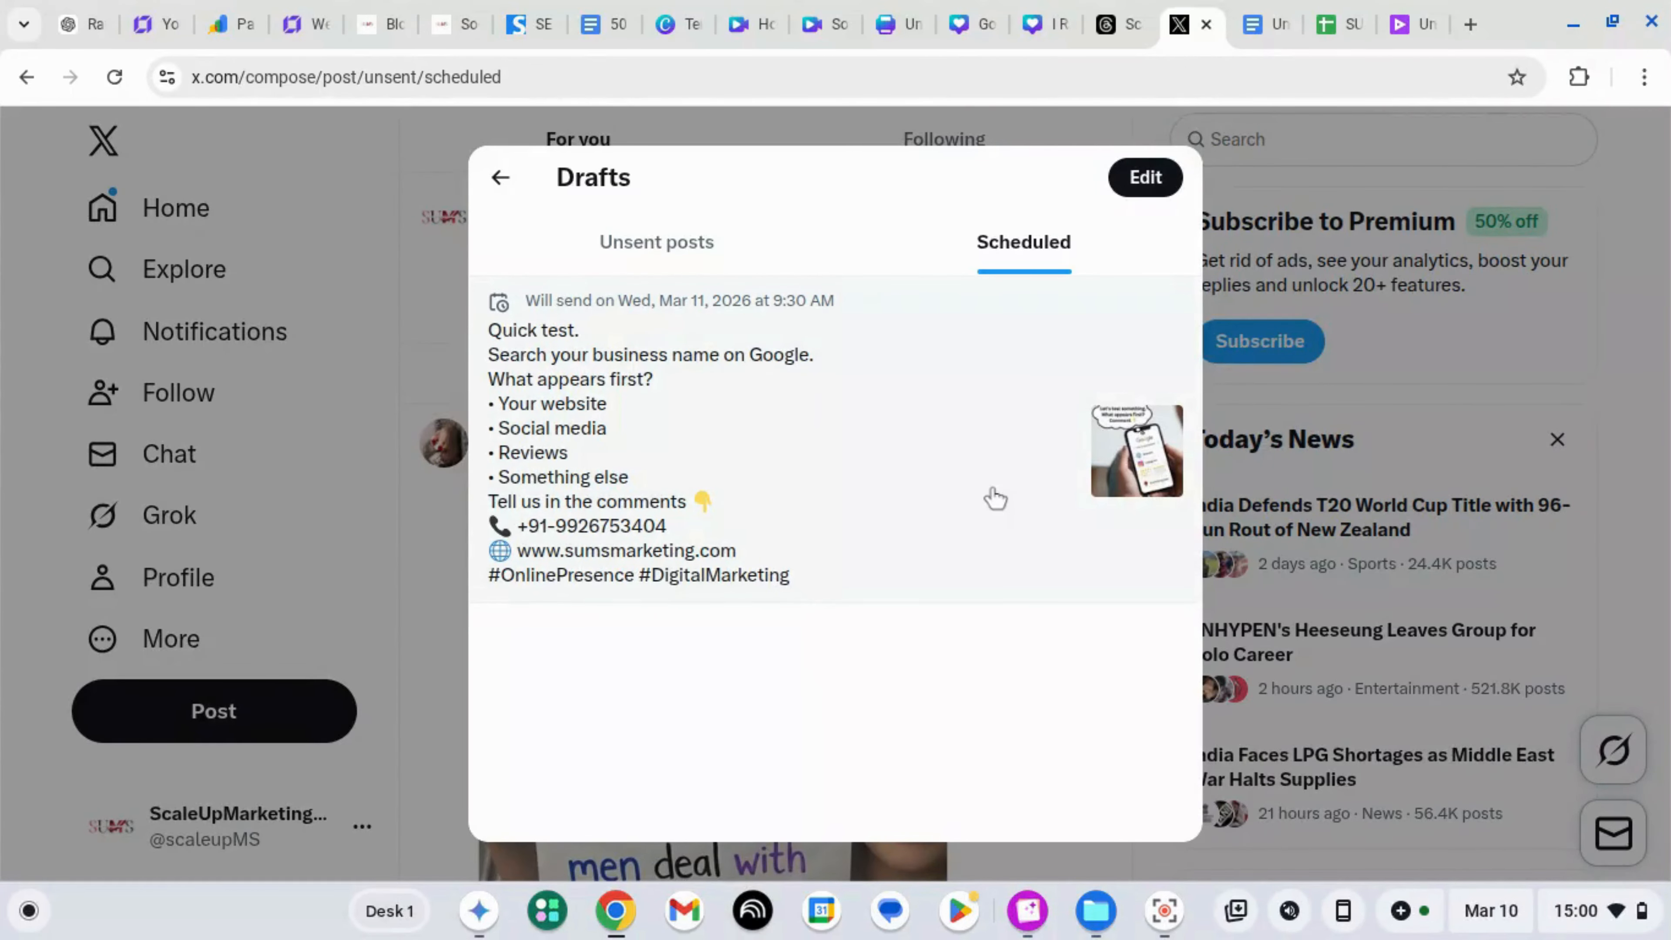
{"action": "left_click", "coordinate": [500, 178]}
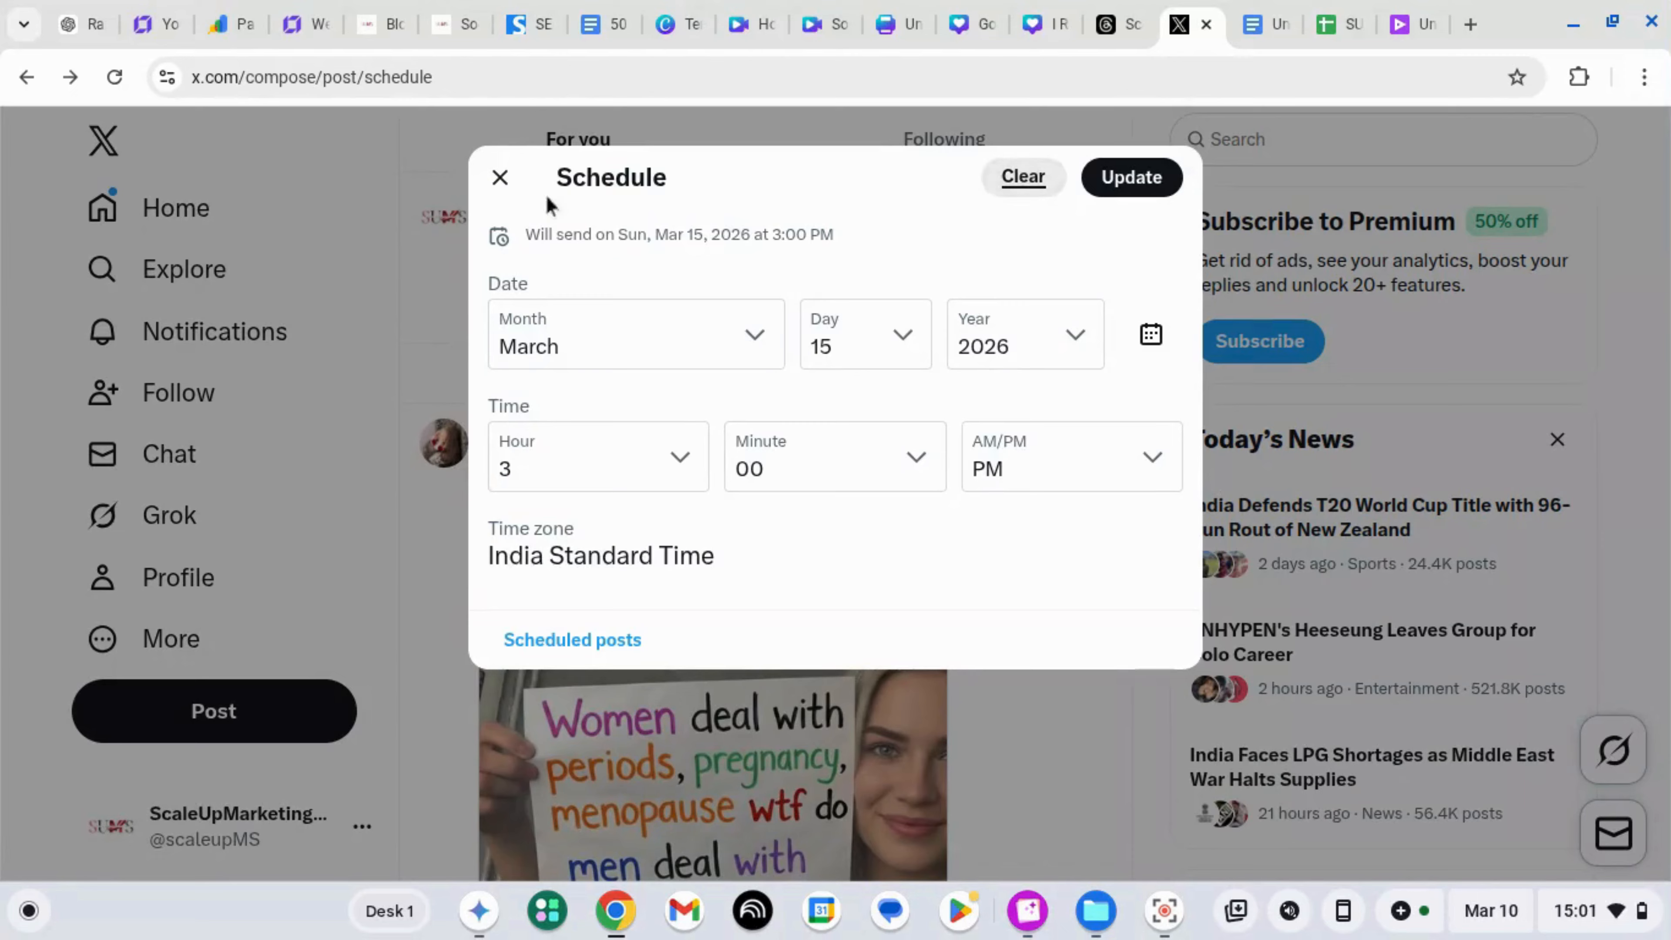
{"action": "left_click", "coordinate": [512, 188]}
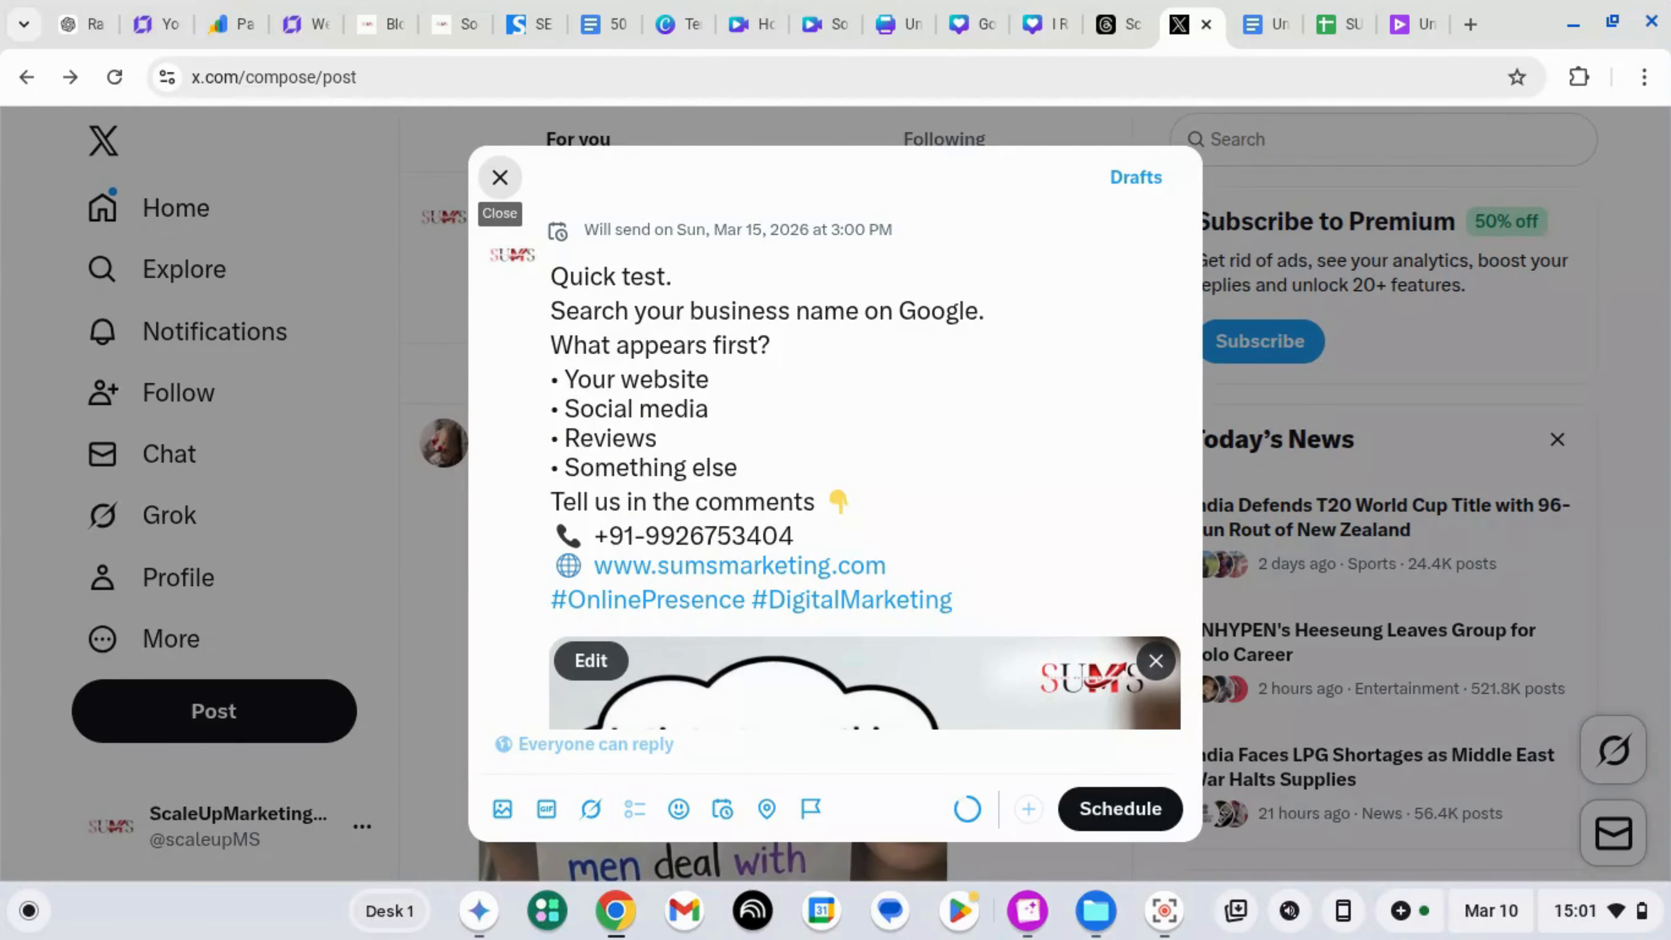
{"action": "left_click", "coordinate": [500, 181]}
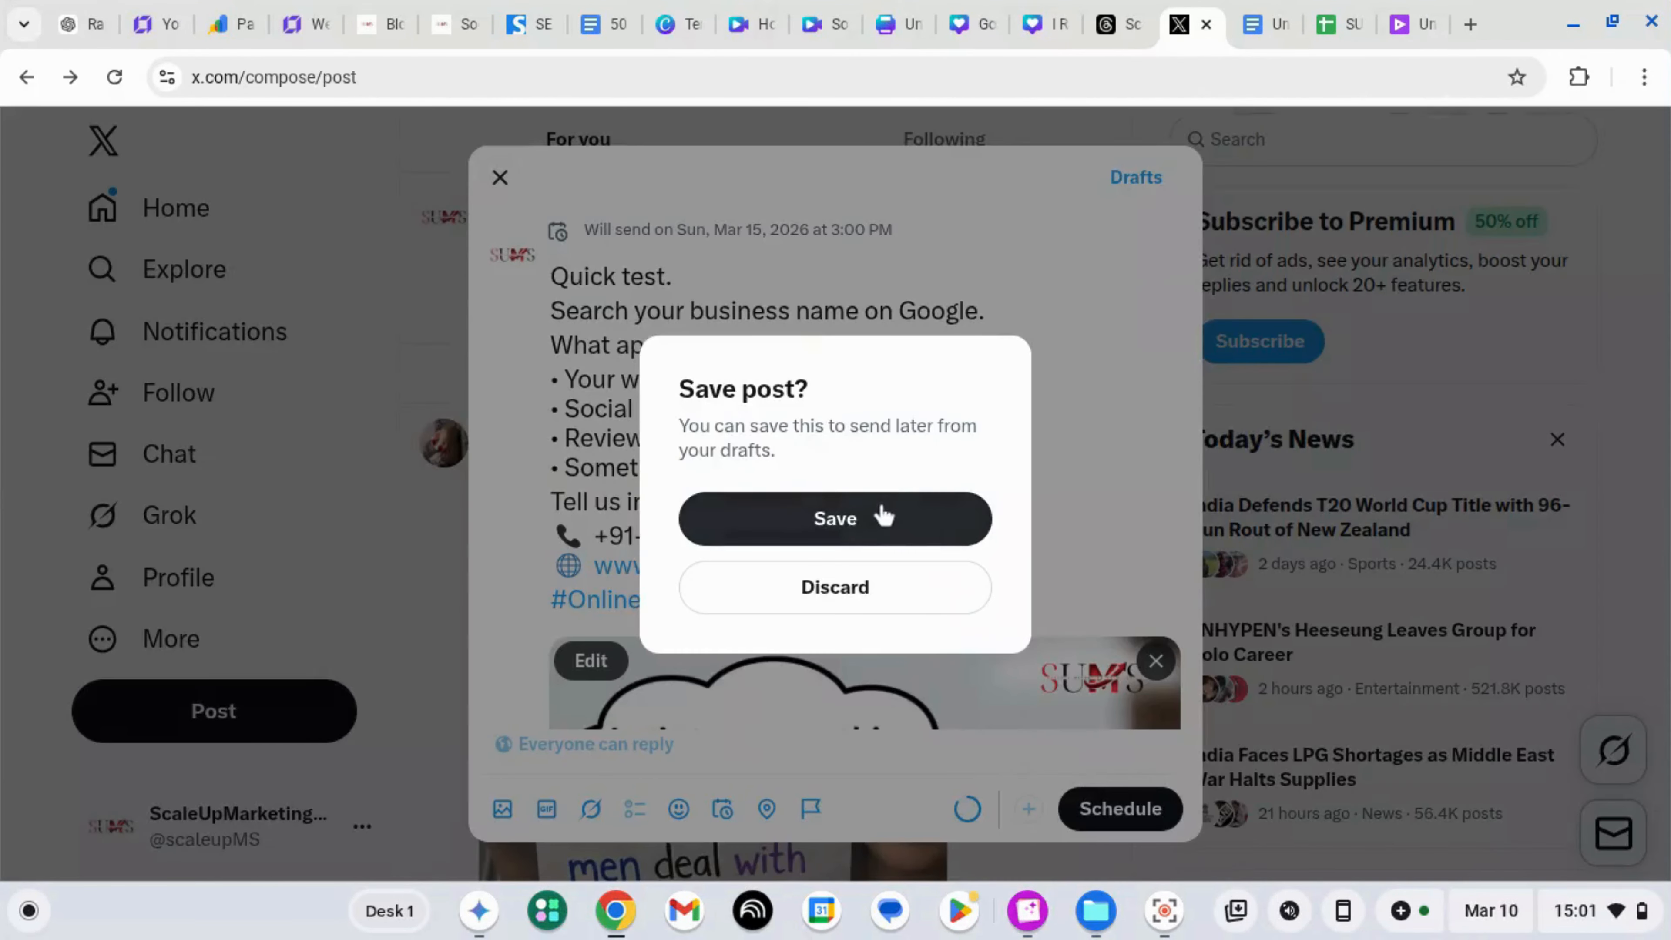